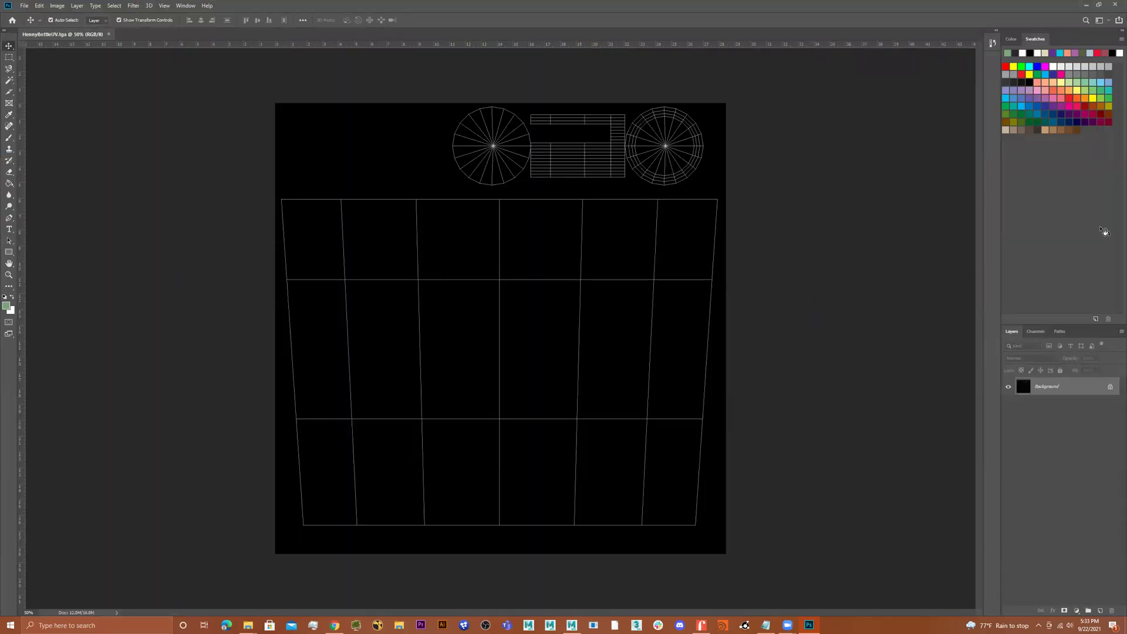
Step: Switch to File Explorer and open the sourceimages folder inside New_class Project
{"action": "key", "text": "alt+Tab"}
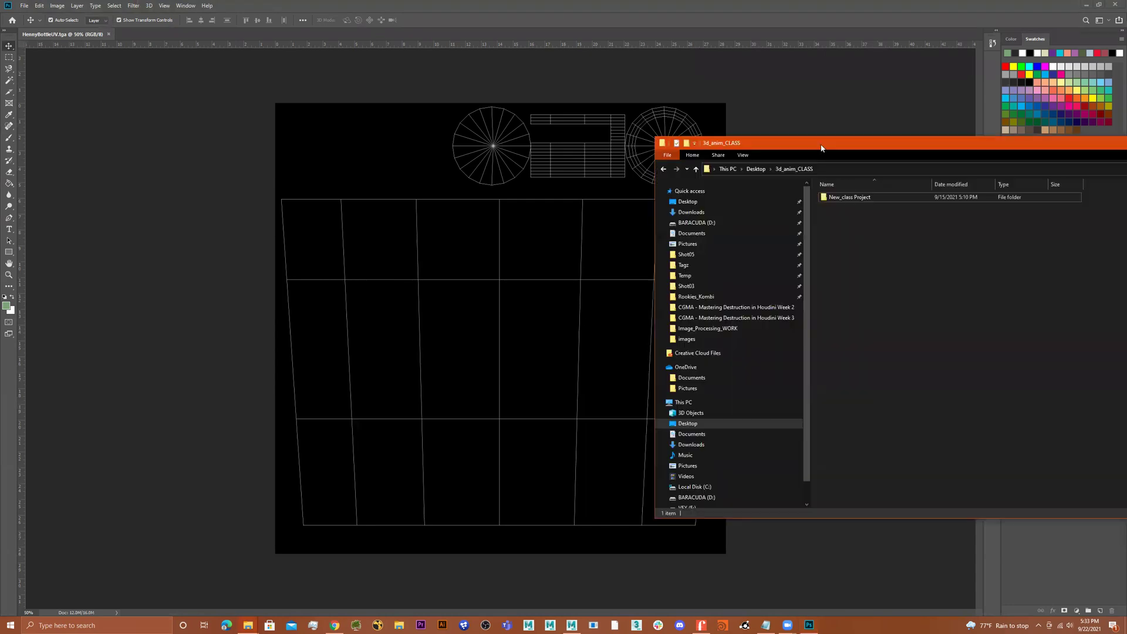
{"action": "double_click", "coordinate": [833, 197]}
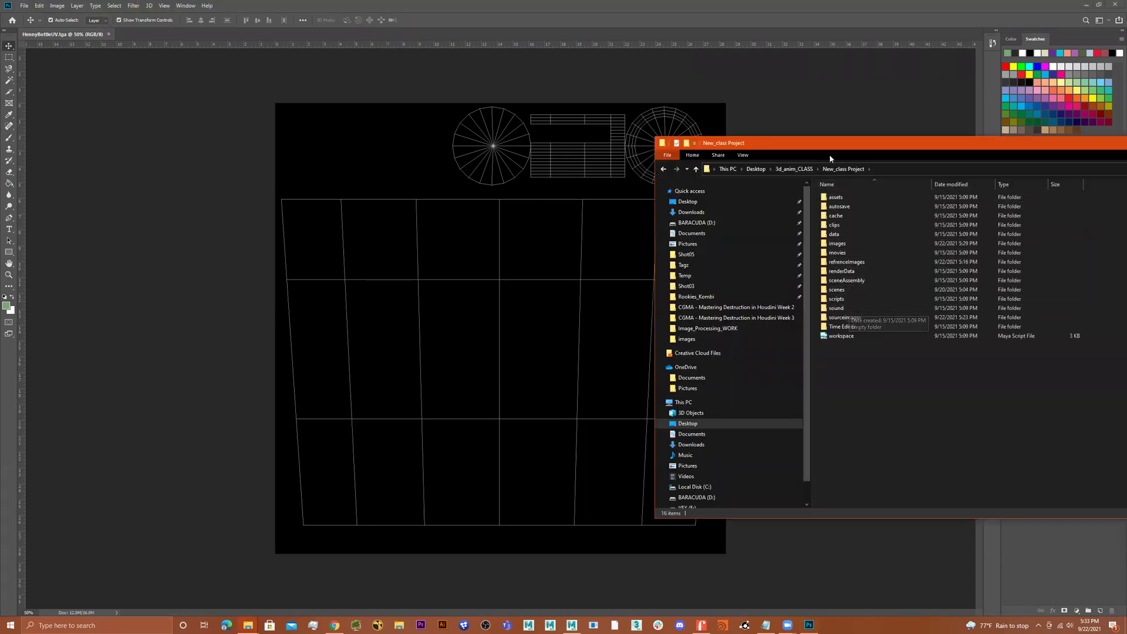
{"action": "left_click_drag", "start_coordinate": [835, 146], "coordinate": [1126, 131]}
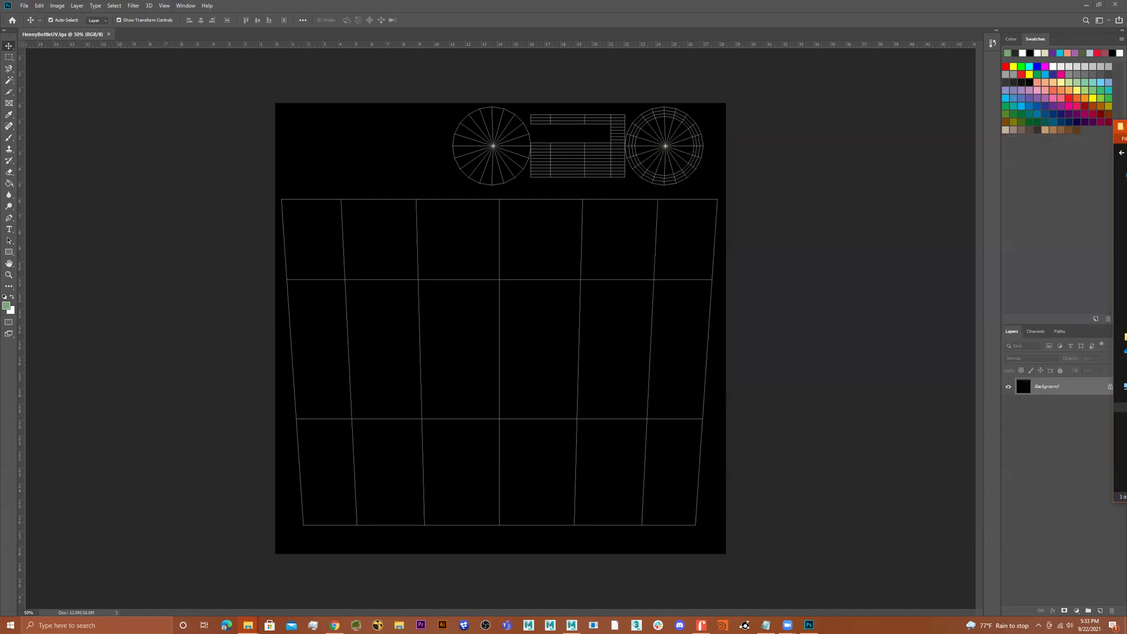
{"action": "left_click_drag", "start_coordinate": [1122, 126], "coordinate": [633, 179]}
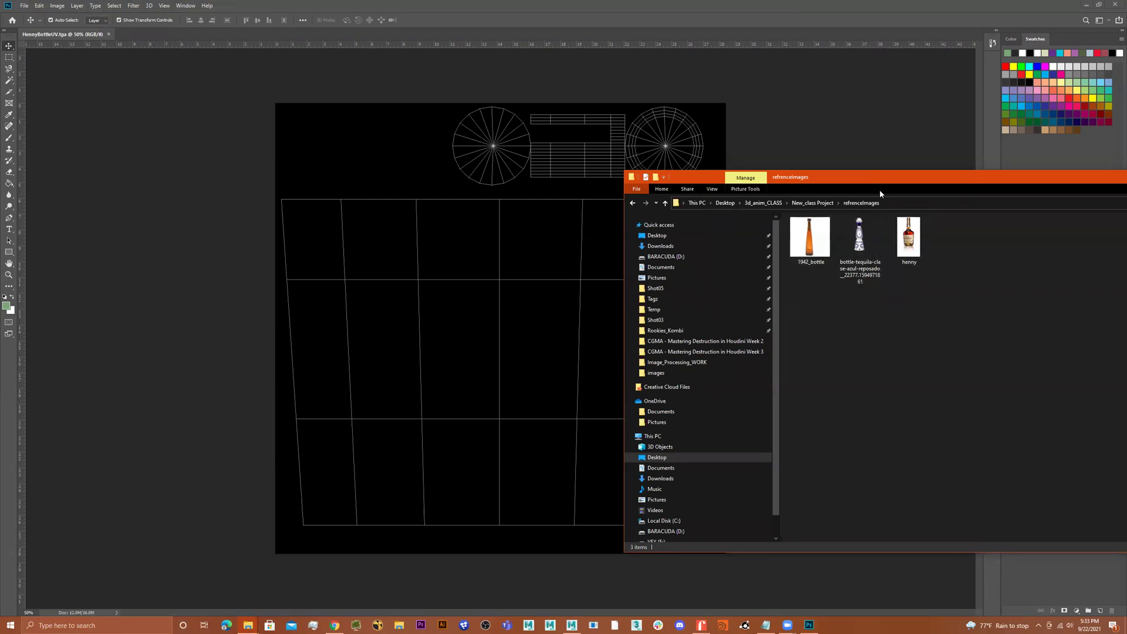
{"action": "left_click_drag", "start_coordinate": [872, 183], "coordinate": [885, 201]}
{"action": "left_click", "coordinate": [824, 221]}
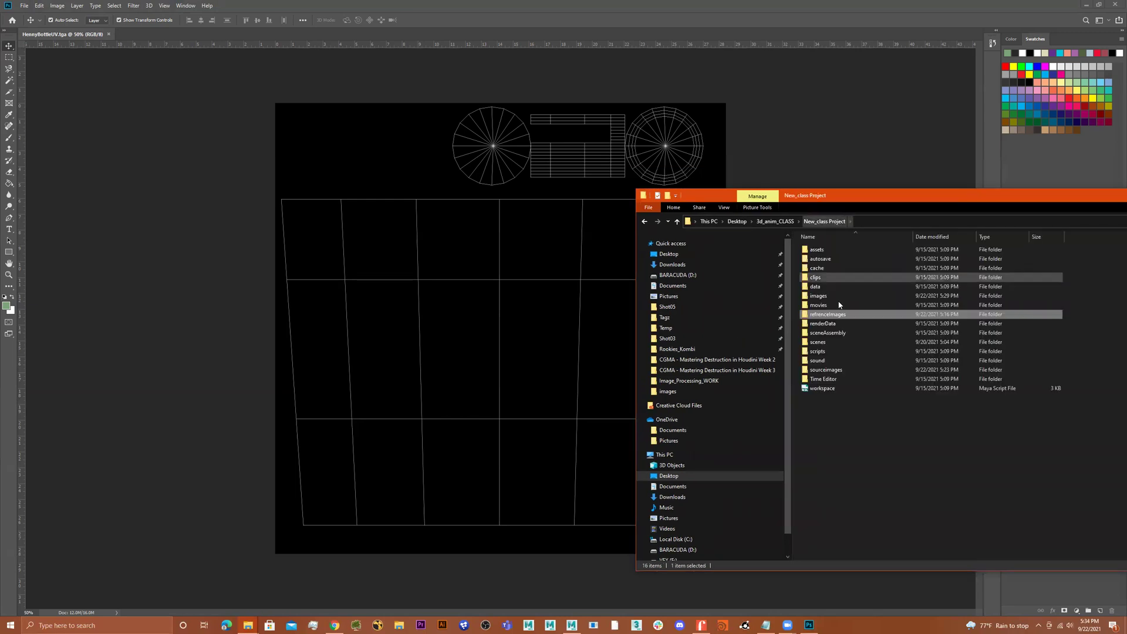
{"action": "double_click", "coordinate": [839, 367]}
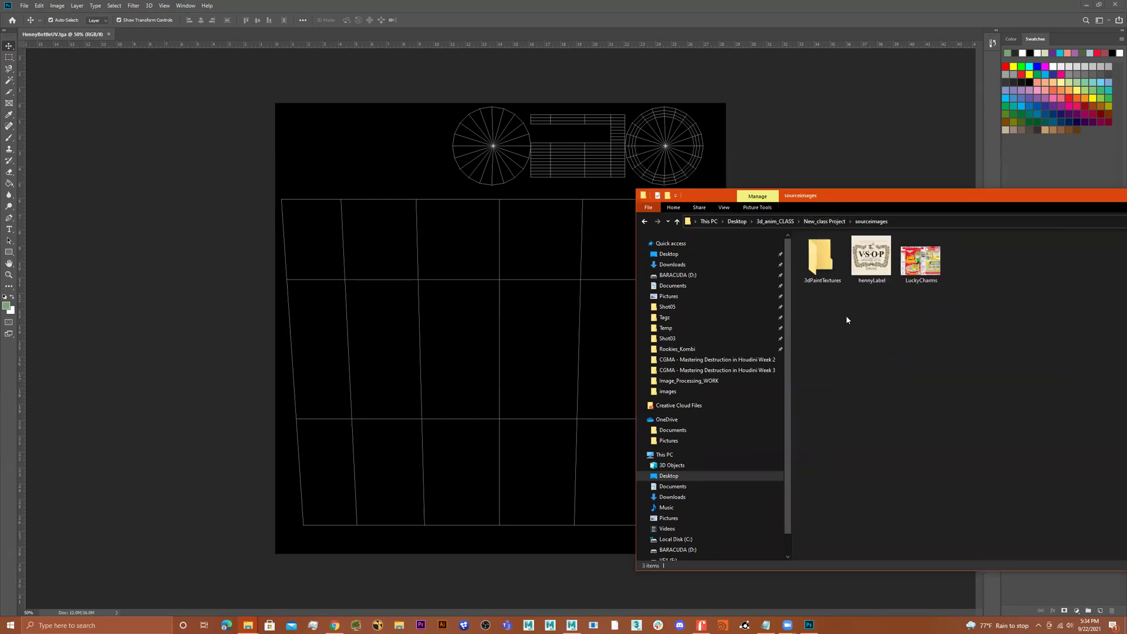
Step: Place the hennyLabel image in the UV document and scale it to about 313%, centred over the large UV grid
{"action": "left_click_drag", "start_coordinate": [874, 255], "coordinate": [540, 302]}
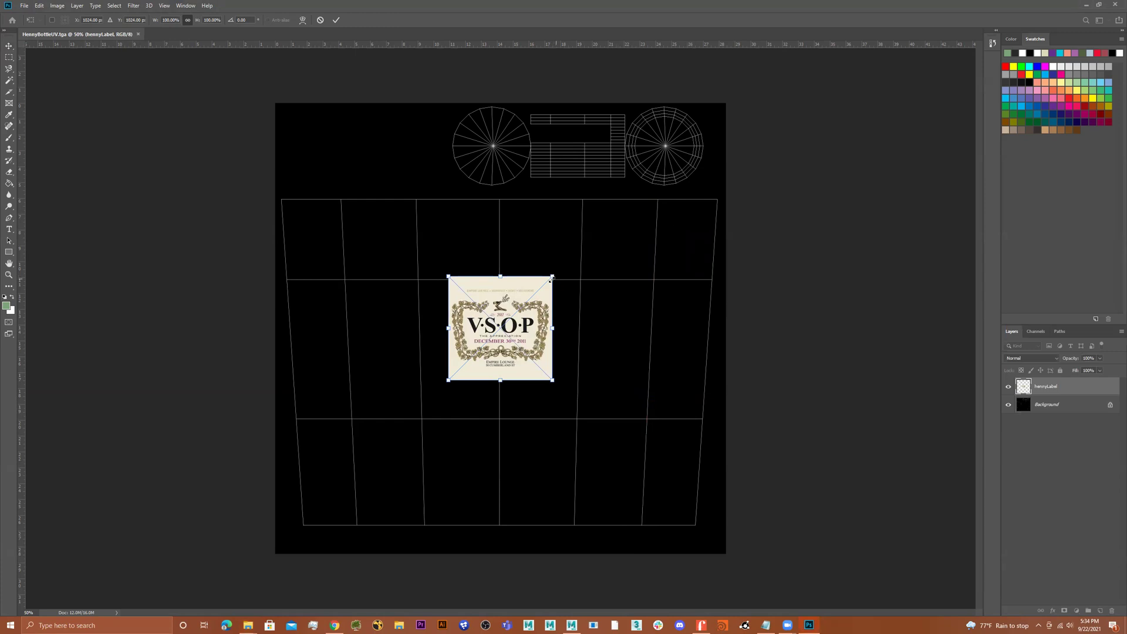
{"action": "left_click_drag", "start_coordinate": [554, 274], "coordinate": [640, 189]}
{"action": "left_click_drag", "start_coordinate": [583, 292], "coordinate": [534, 362]}
{"action": "left_click_drag", "start_coordinate": [403, 455], "coordinate": [314, 507]}
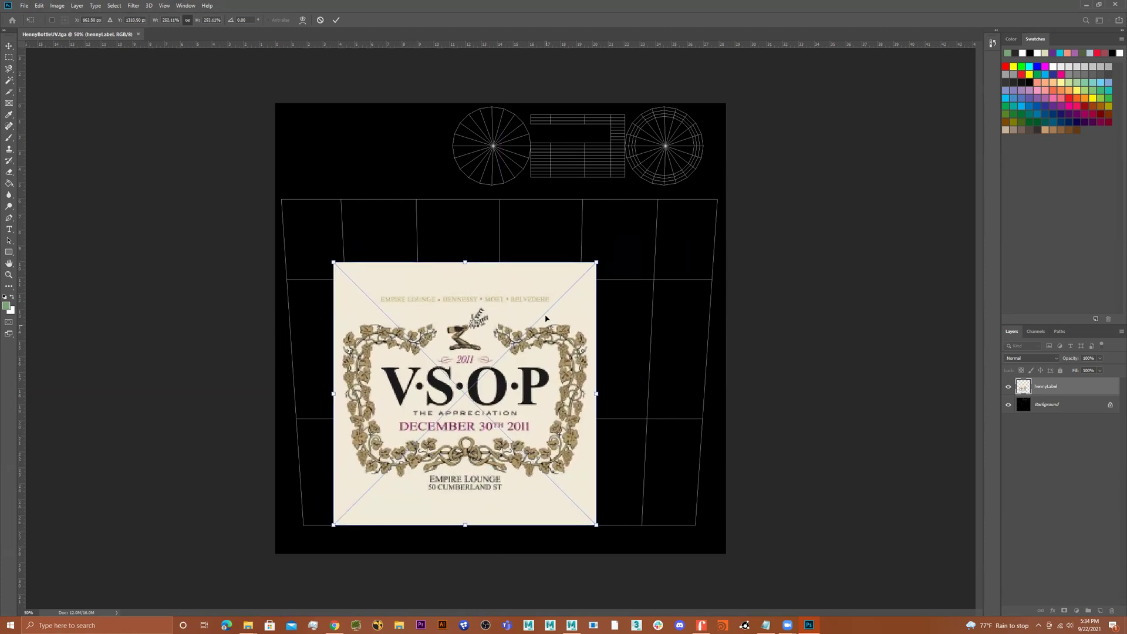
{"action": "left_click_drag", "start_coordinate": [595, 265], "coordinate": [692, 232]}
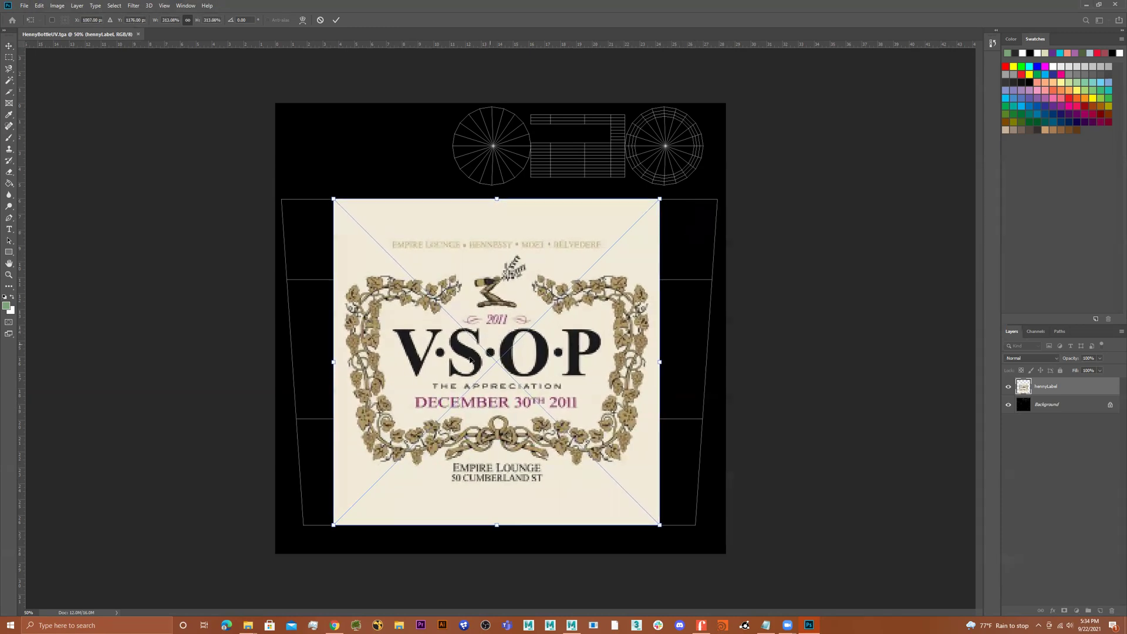
{"action": "key", "text": "Return"}
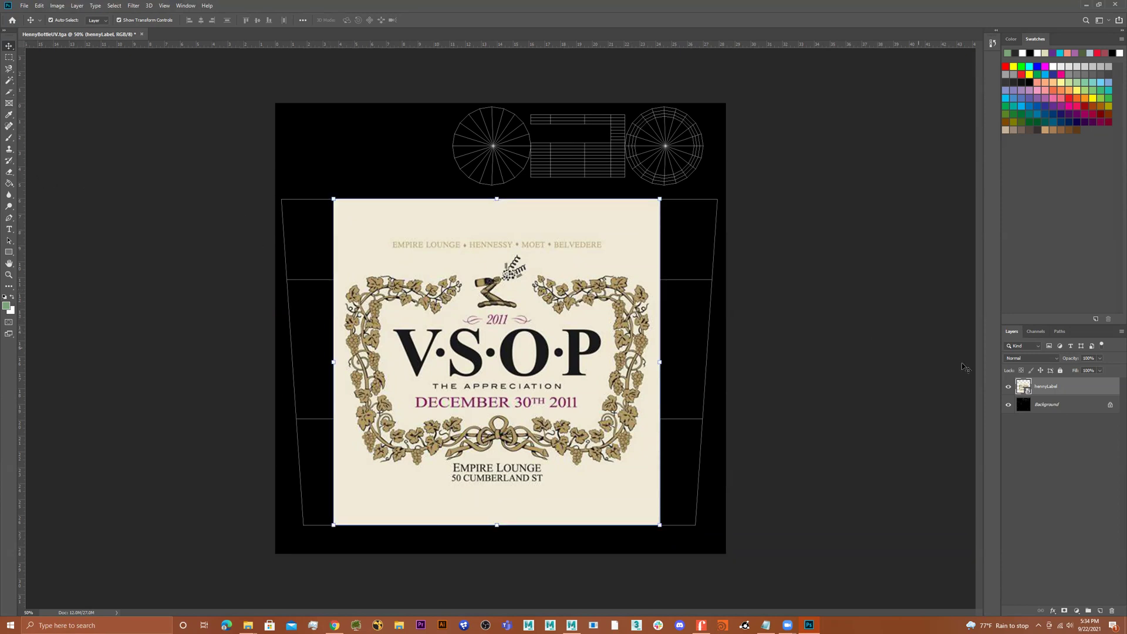
Step: Duplicate the hennyLabel layer and hide the original
{"action": "right_click", "coordinate": [1037, 385]}
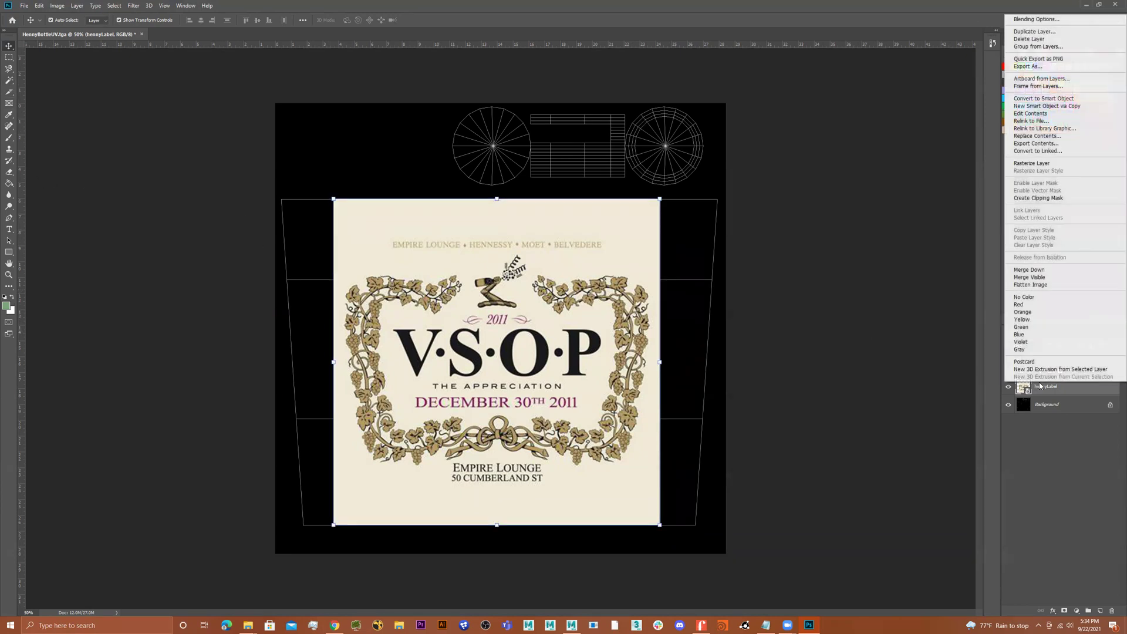
{"action": "left_click", "coordinate": [1034, 32]}
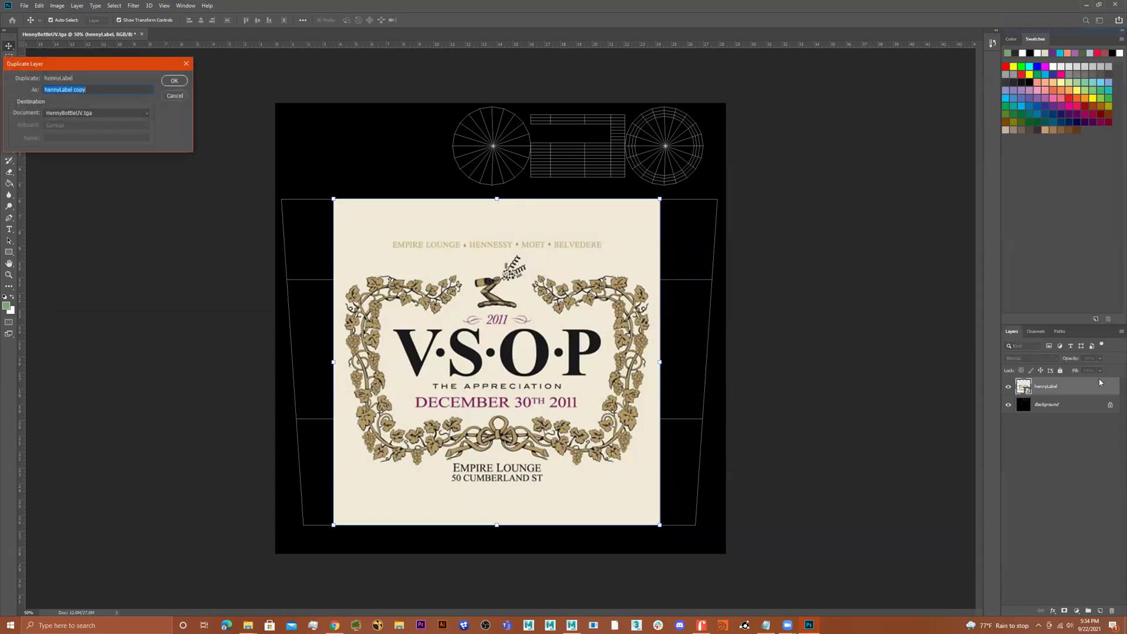
{"action": "left_click", "coordinate": [174, 81]}
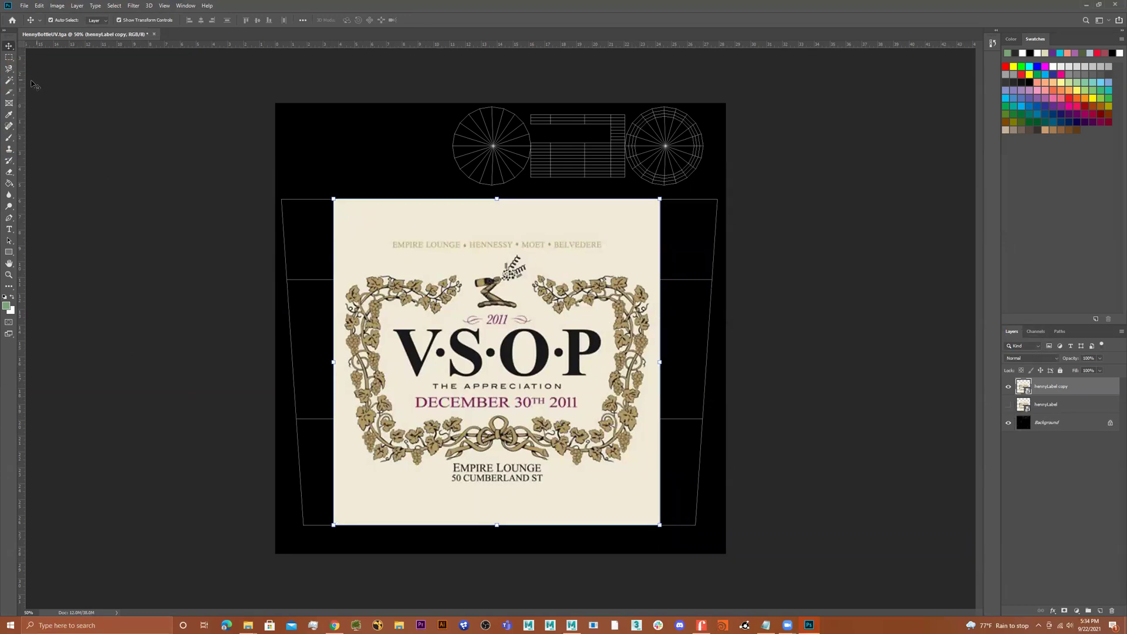
Step: Try to delete the label copy's artwork above its blank lower strip using a rectangular selection
{"action": "left_click", "coordinate": [9, 58]}
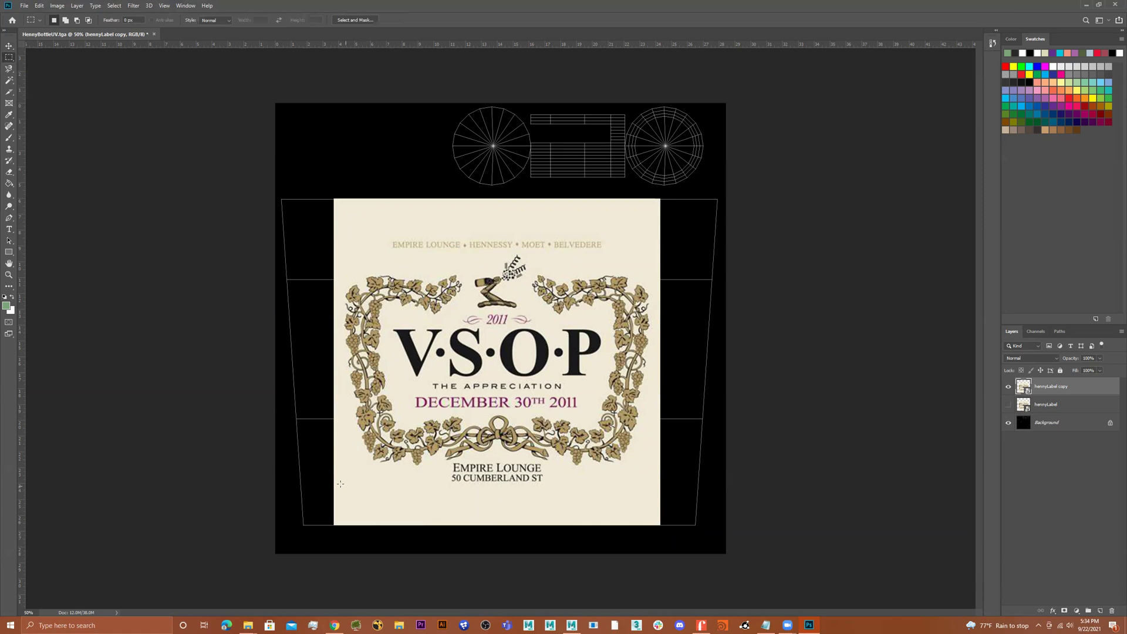
{"action": "left_click_drag", "start_coordinate": [331, 486], "coordinate": [655, 523]}
{"action": "left_click", "coordinate": [402, 490]}
{"action": "left_click_drag", "start_coordinate": [355, 486], "coordinate": [652, 522]}
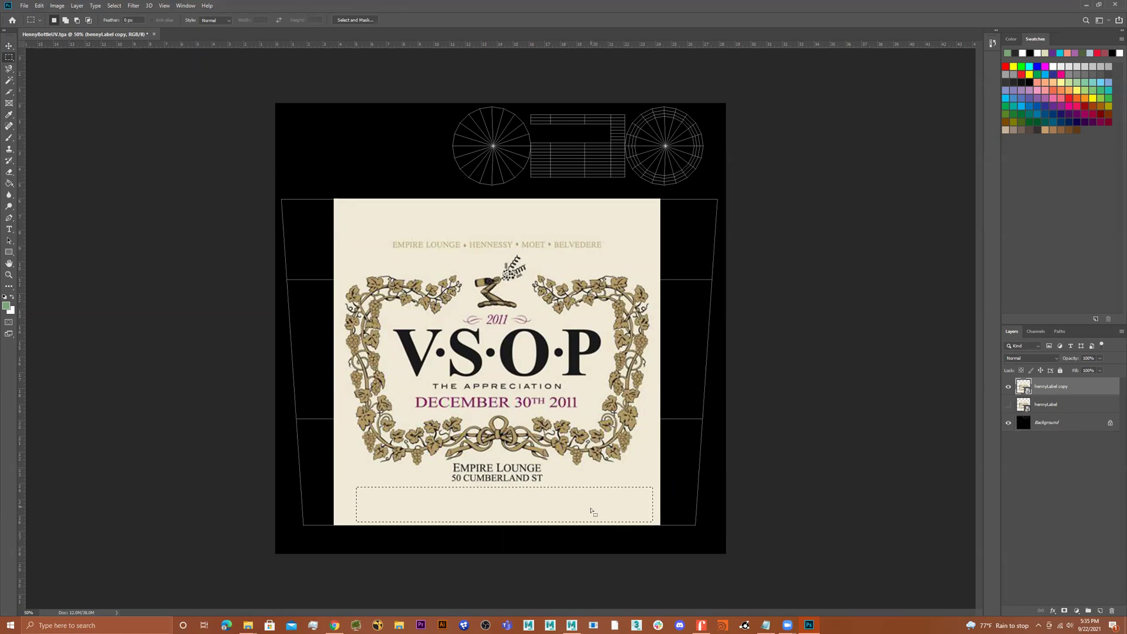
{"action": "left_click_drag", "start_coordinate": [313, 178], "coordinate": [682, 485]}
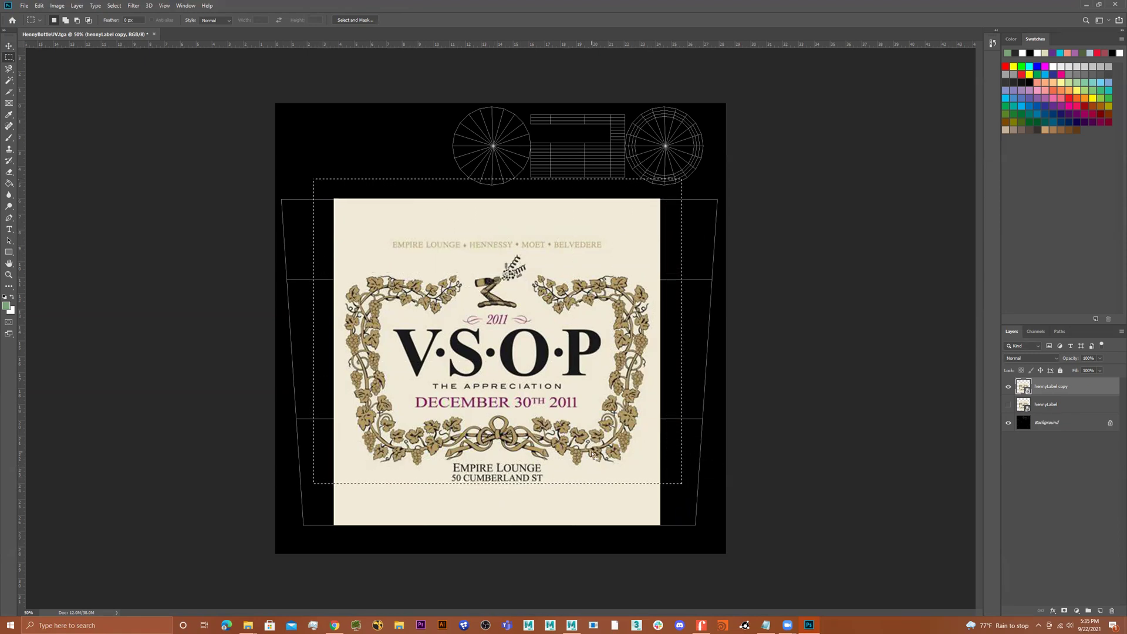
{"action": "key", "text": "Delete"}
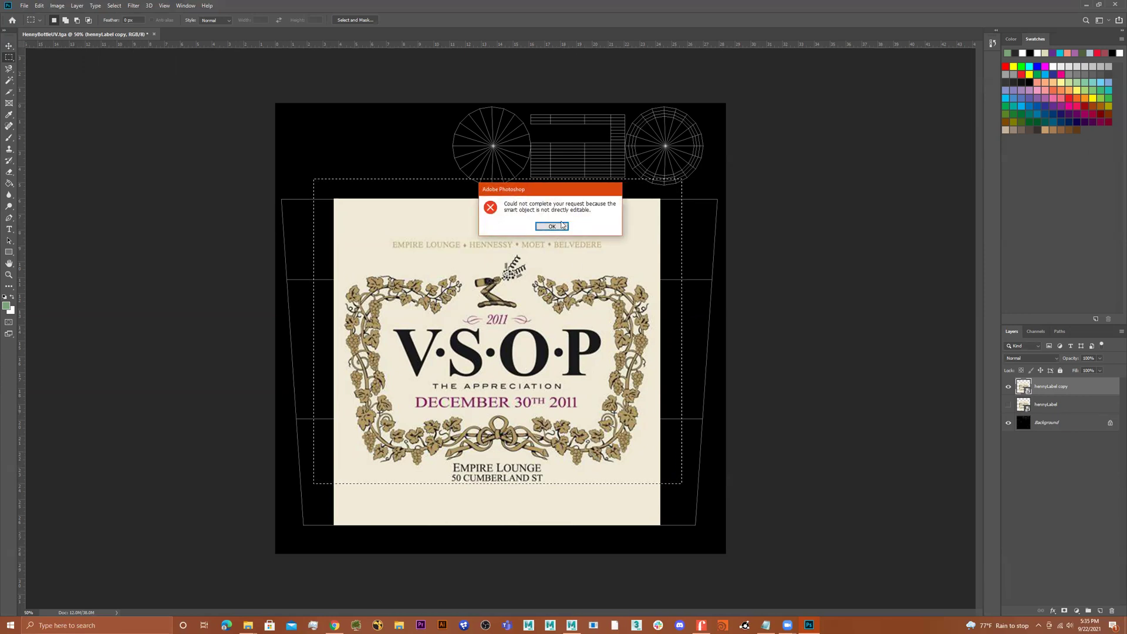
{"action": "key", "text": "Return"}
{"action": "left_click", "coordinate": [606, 499]}
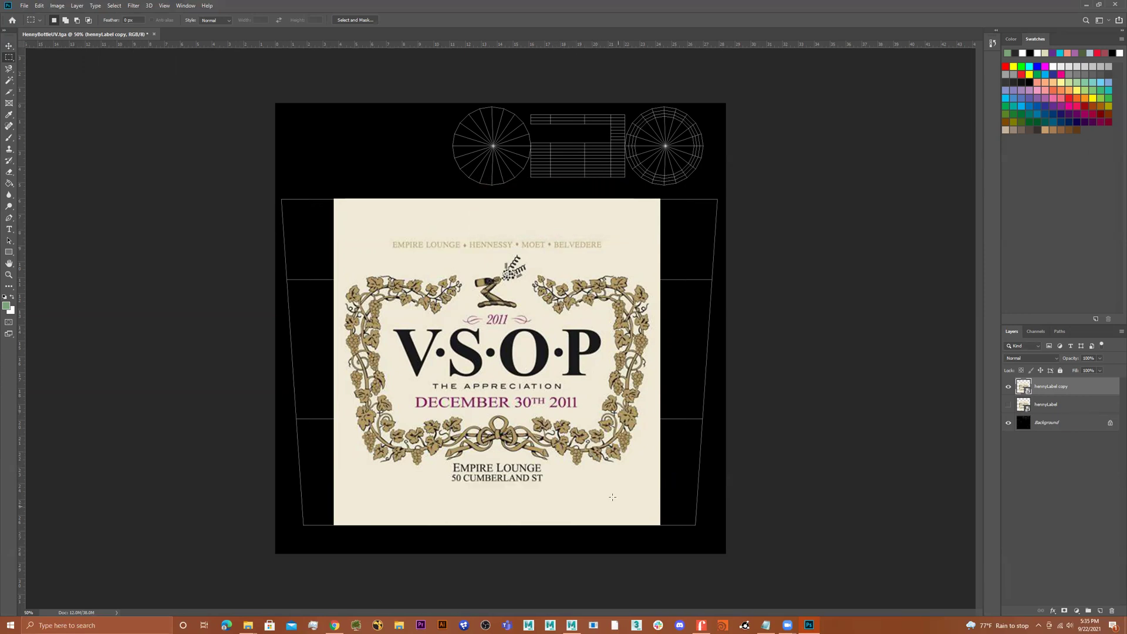
Step: Convert the label copy to a smart object and try again to delete the artwork above the blank strip
{"action": "right_click", "coordinate": [528, 330]}
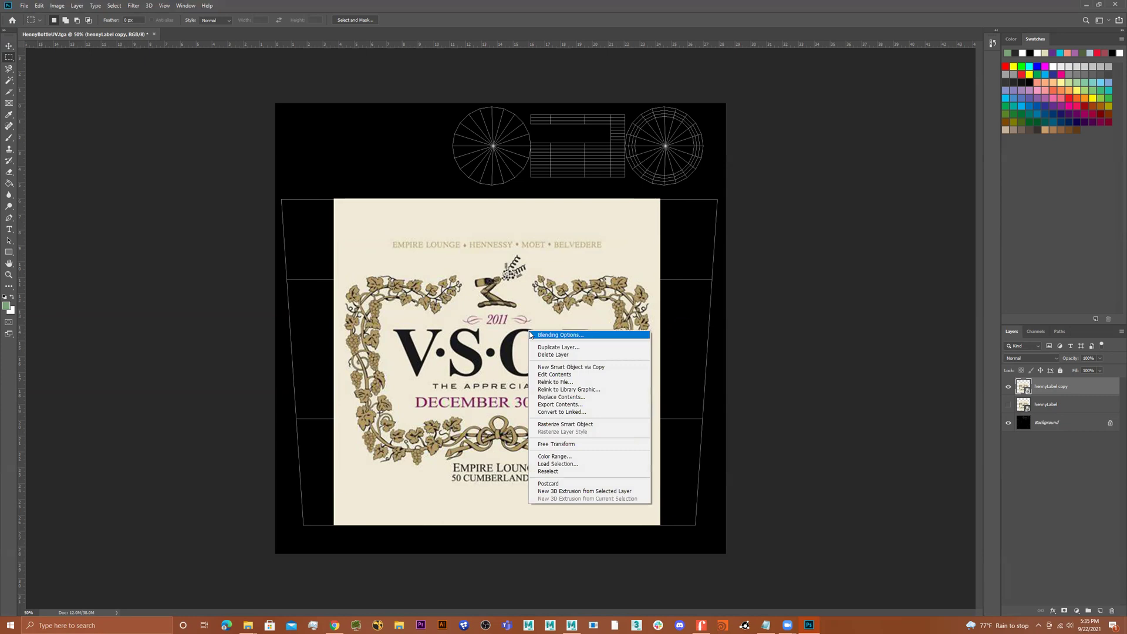
{"action": "right_click", "coordinate": [1034, 392]}
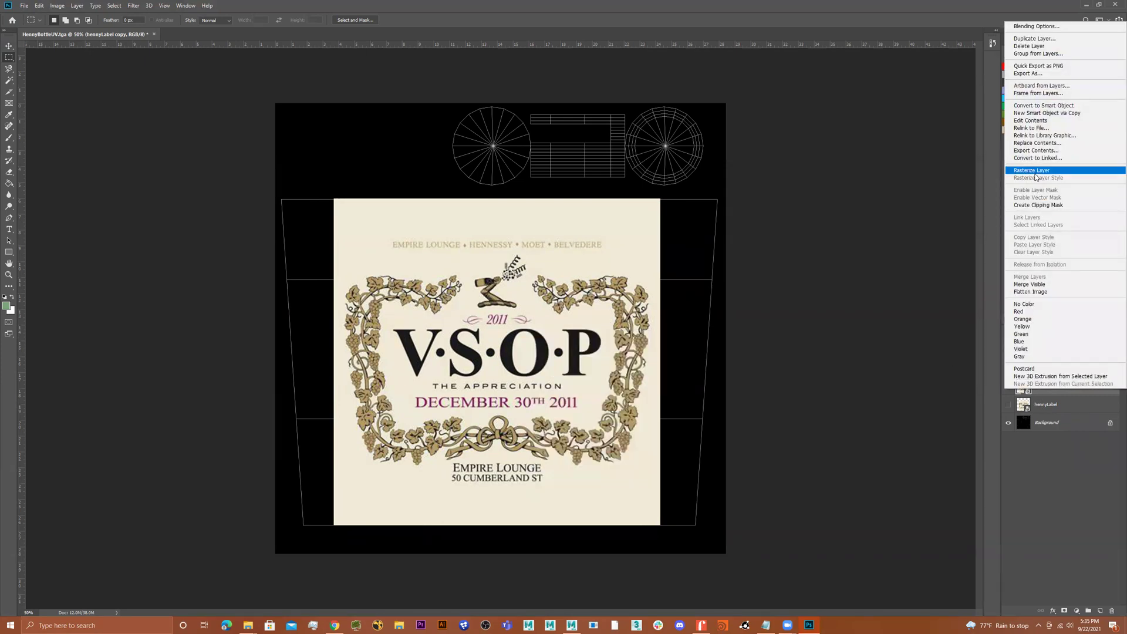
{"action": "left_click", "coordinate": [1037, 106]}
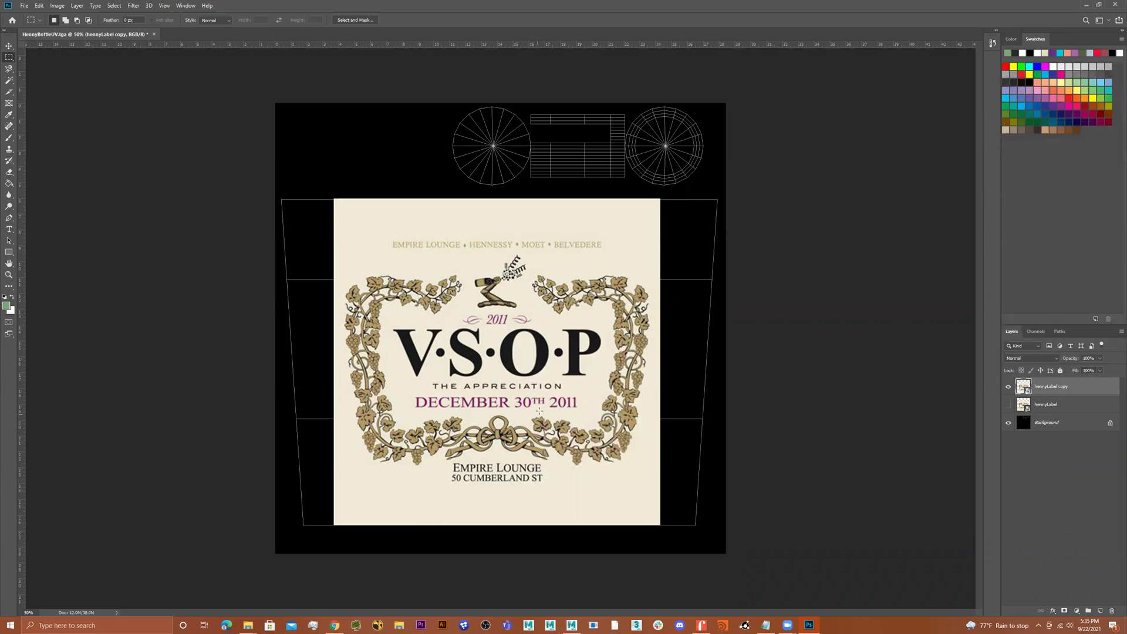
{"action": "left_click_drag", "start_coordinate": [321, 193], "coordinate": [709, 485]}
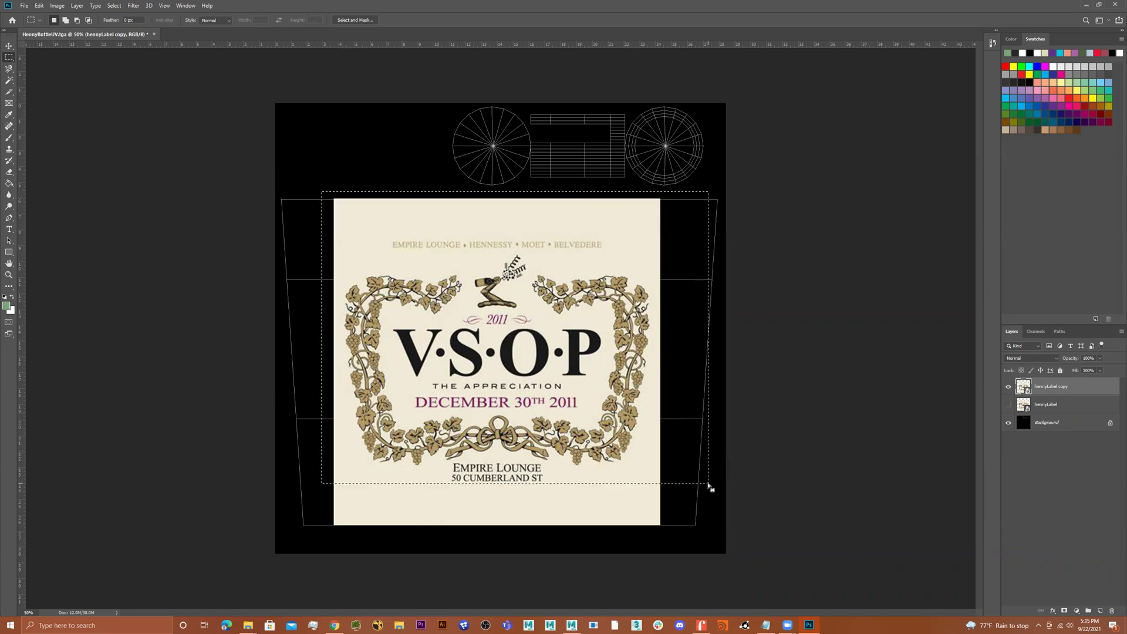
{"action": "key", "text": "Delete"}
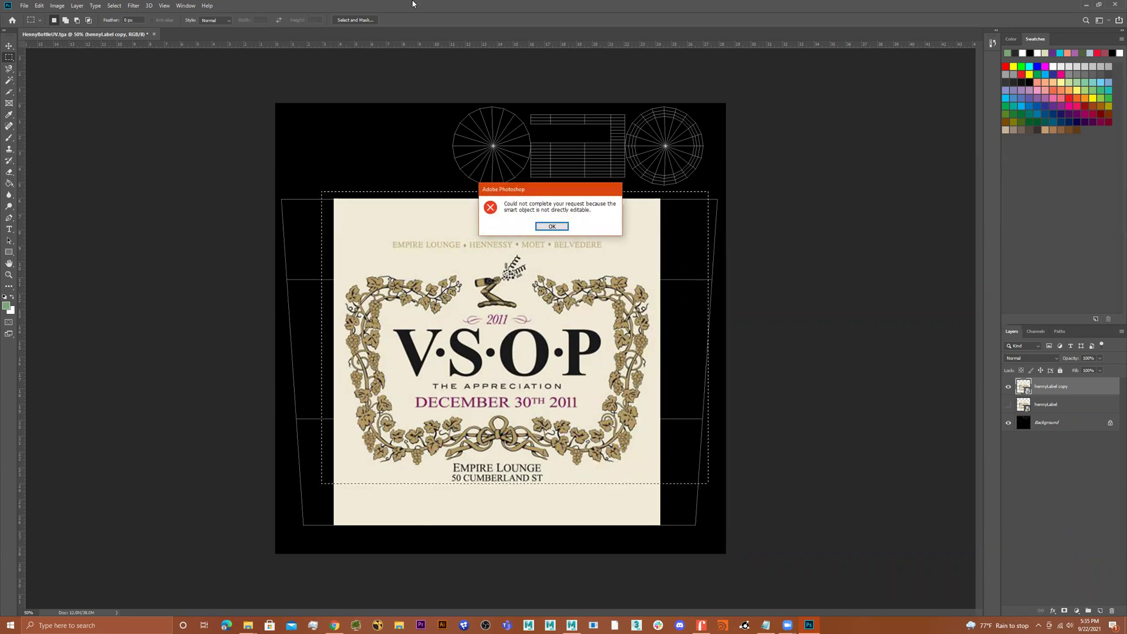
{"action": "key", "text": "Return"}
Step: Rasterize the hennyLabel copy layer and delete its artwork, keeping only the blank cream strip along the lower edge
{"action": "right_click", "coordinate": [1051, 389]}
{"action": "left_click", "coordinate": [1053, 173]}
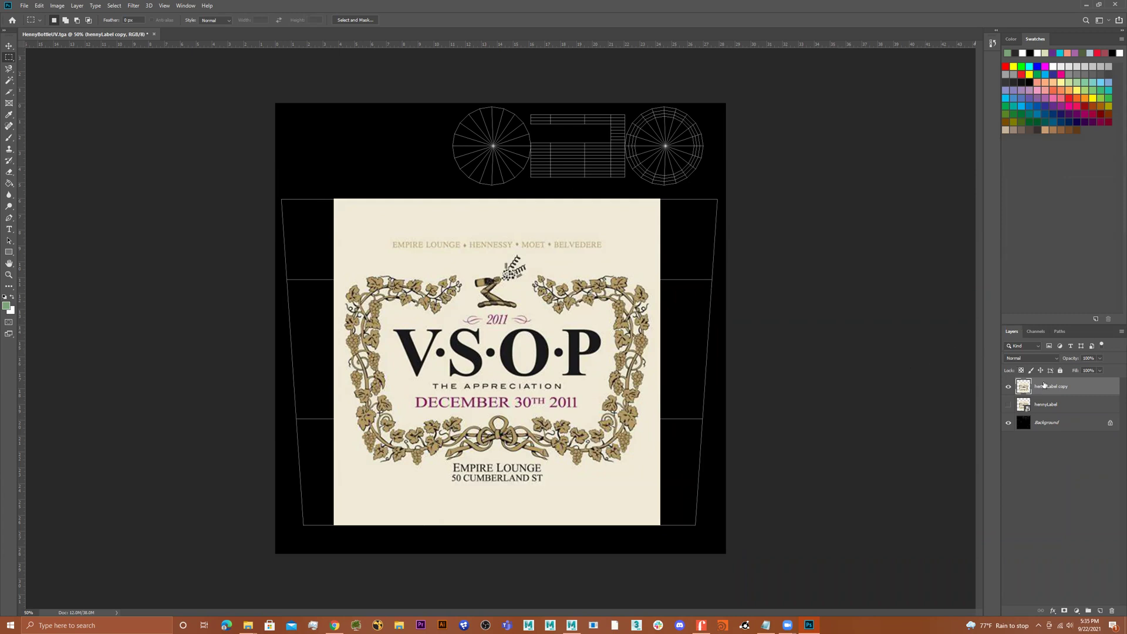
{"action": "left_click_drag", "start_coordinate": [317, 189], "coordinate": [693, 488]}
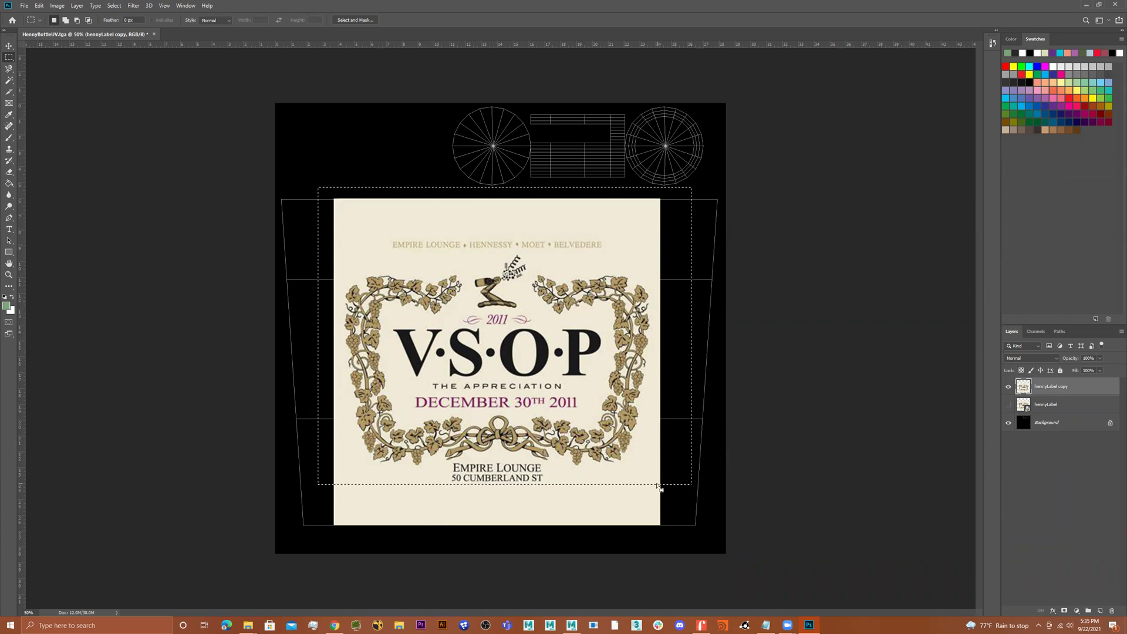
{"action": "key", "text": "Delete"}
Step: Move the cream strip slightly up on the UV grid and clear the rectangular selection
{"action": "key", "text": "v"}
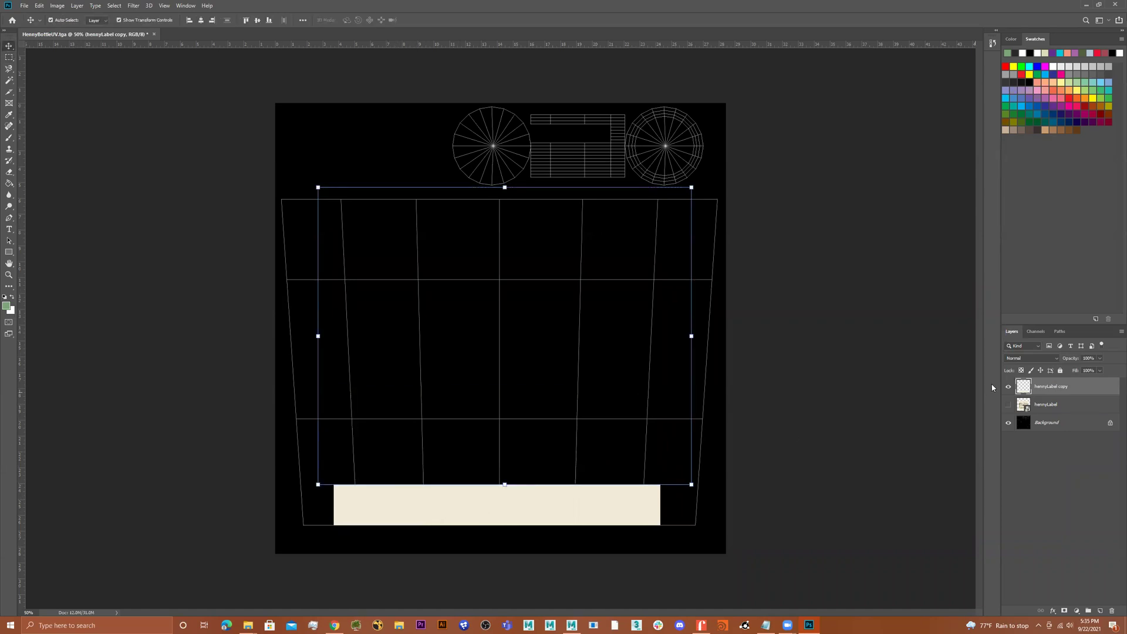
{"action": "left_click_drag", "start_coordinate": [557, 508], "coordinate": [535, 489]}
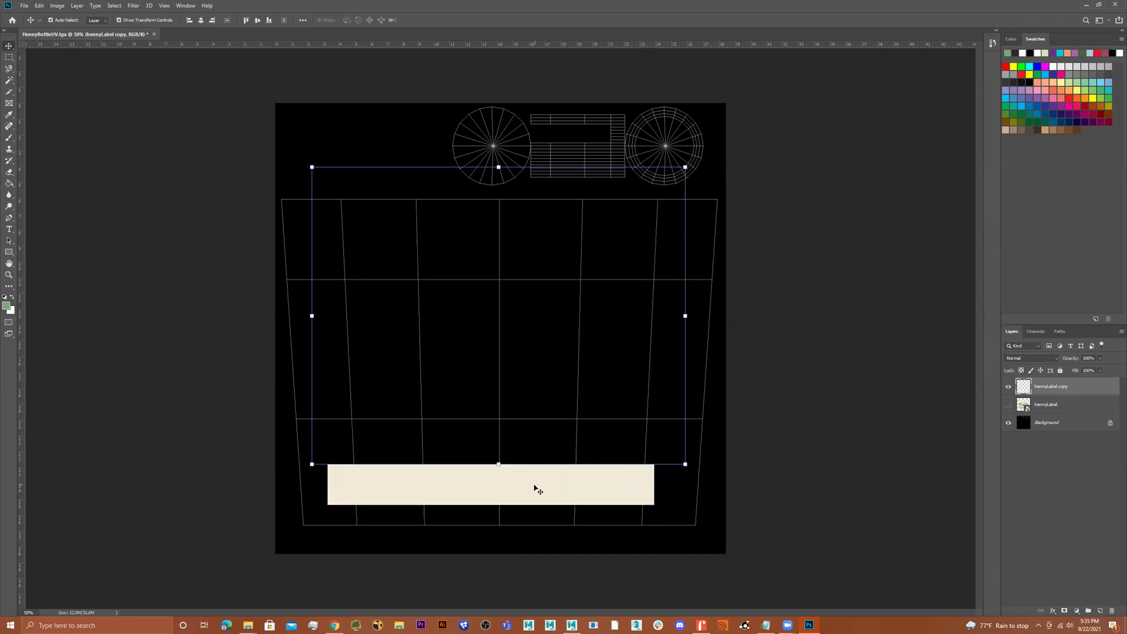
{"action": "left_click", "coordinate": [849, 444]}
{"action": "left_click", "coordinate": [589, 377]}
{"action": "left_click", "coordinate": [542, 223]}
{"action": "key", "text": "m"}
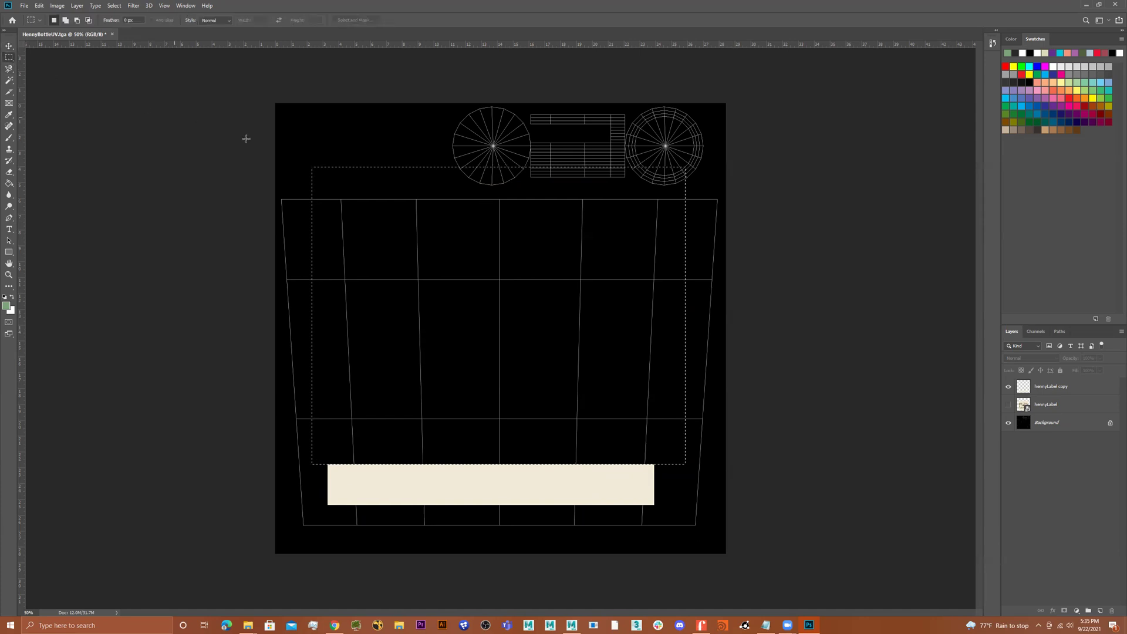
{"action": "left_click", "coordinate": [297, 139]}
{"action": "left_click", "coordinate": [8, 46]}
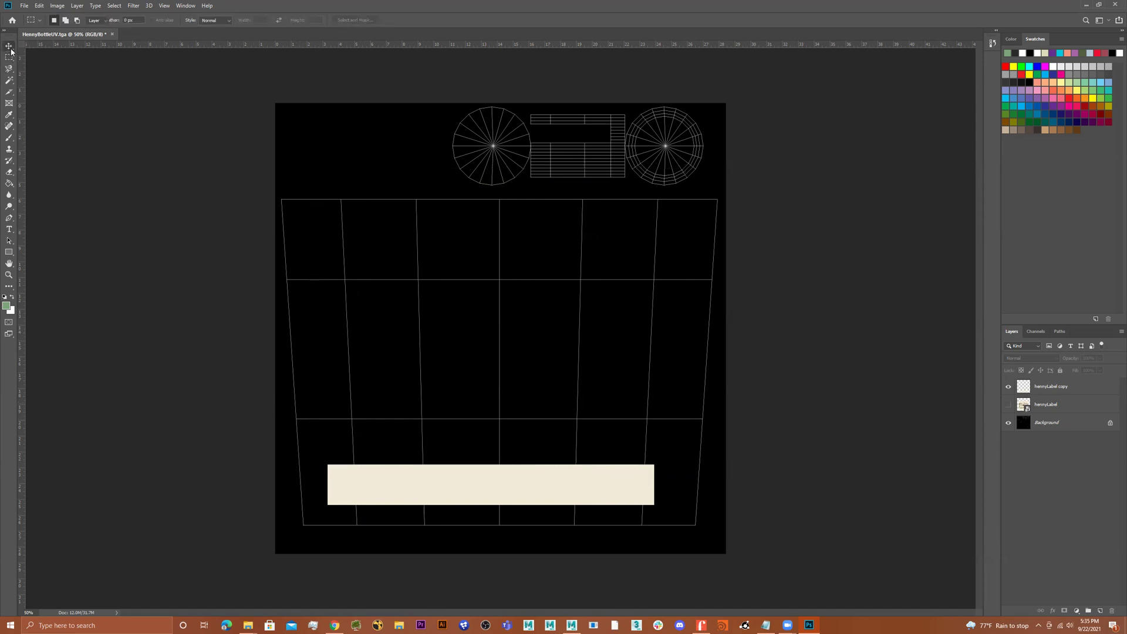
Step: Move the cream strip upward and stretch it in height and width to cover nearly the whole large UV grid
{"action": "left_click_drag", "start_coordinate": [444, 491], "coordinate": [449, 421]}
{"action": "left_click_drag", "start_coordinate": [641, 390], "coordinate": [660, 321]}
{"action": "left_click_drag", "start_coordinate": [492, 362], "coordinate": [488, 227]}
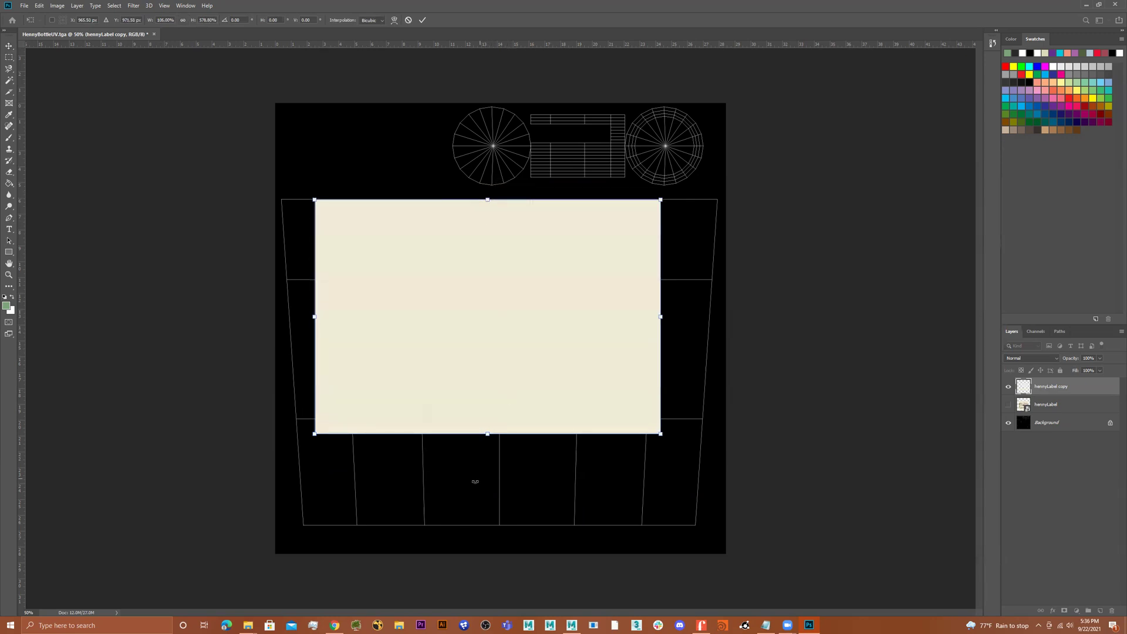
{"action": "left_click_drag", "start_coordinate": [487, 432], "coordinate": [488, 532]}
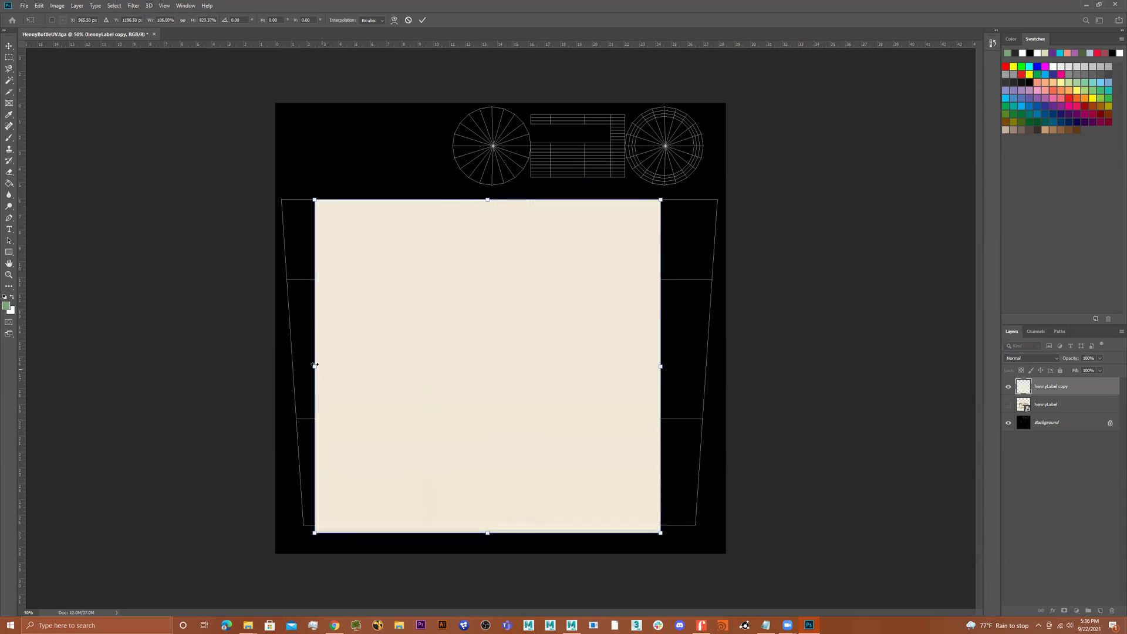
{"action": "left_click_drag", "start_coordinate": [315, 365], "coordinate": [275, 366]}
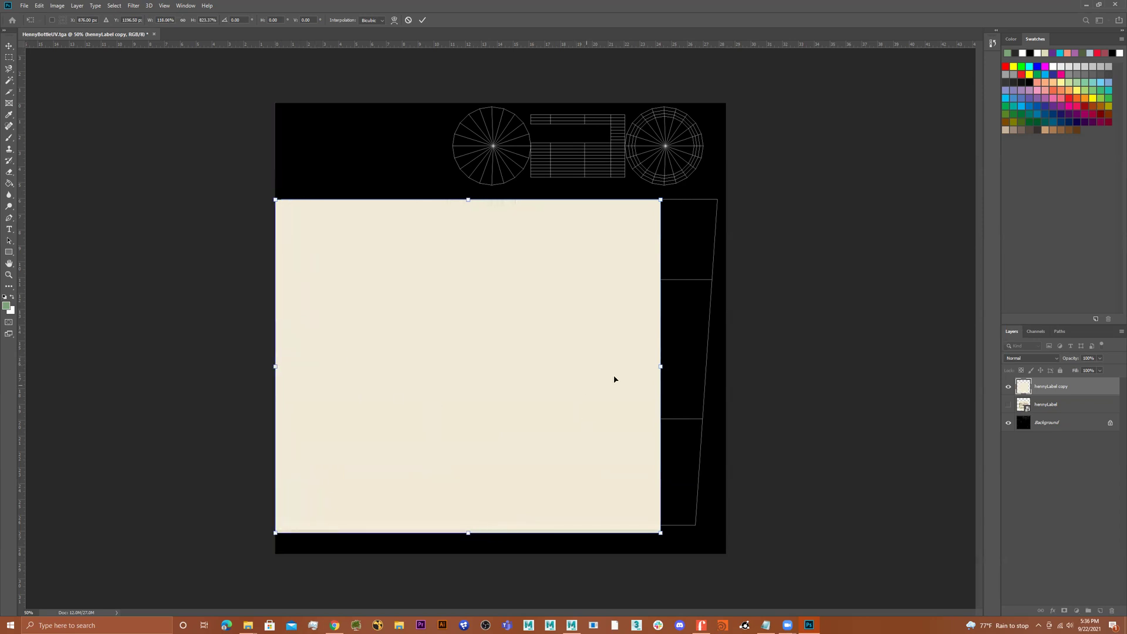
{"action": "left_click_drag", "start_coordinate": [659, 367], "coordinate": [720, 366]}
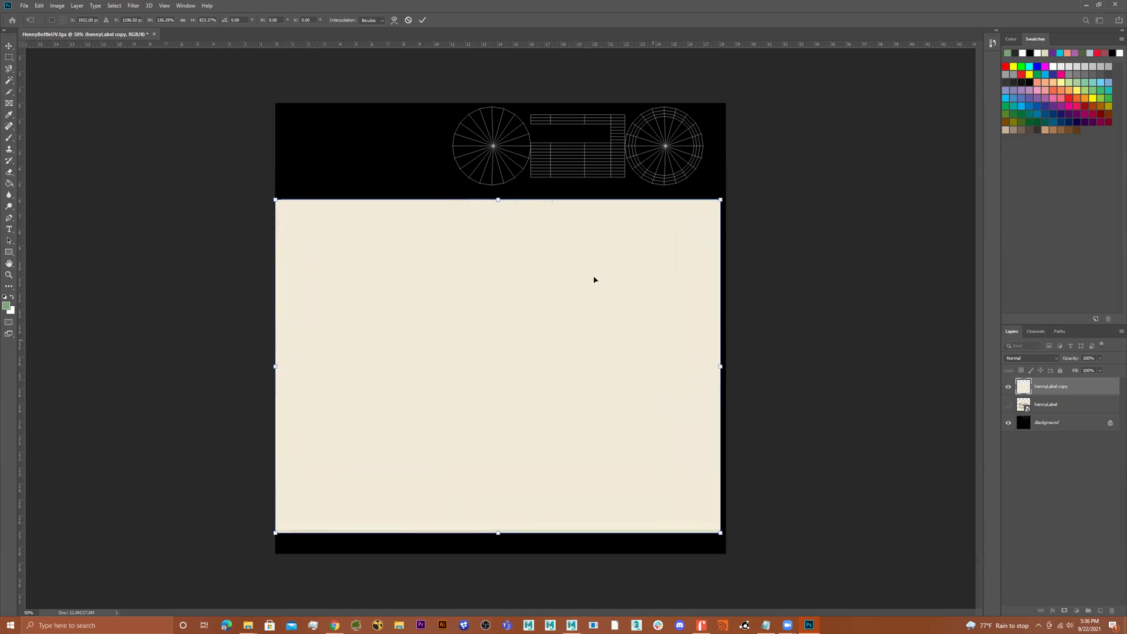
Step: Narrow the cream block to about 37% width over the right side of the UV grid and apply the transform
{"action": "left_click_drag", "start_coordinate": [271, 364], "coordinate": [591, 378]}
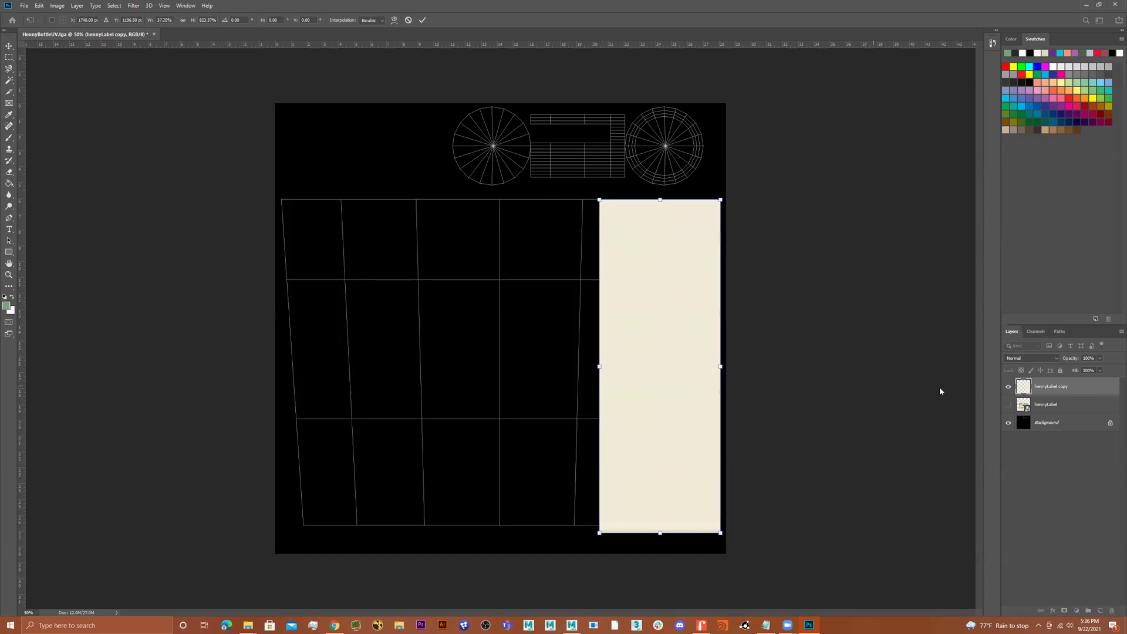
{"action": "key", "text": "Return"}
{"action": "right_click", "coordinate": [1024, 392]}
{"action": "left_click", "coordinate": [1064, 384]}
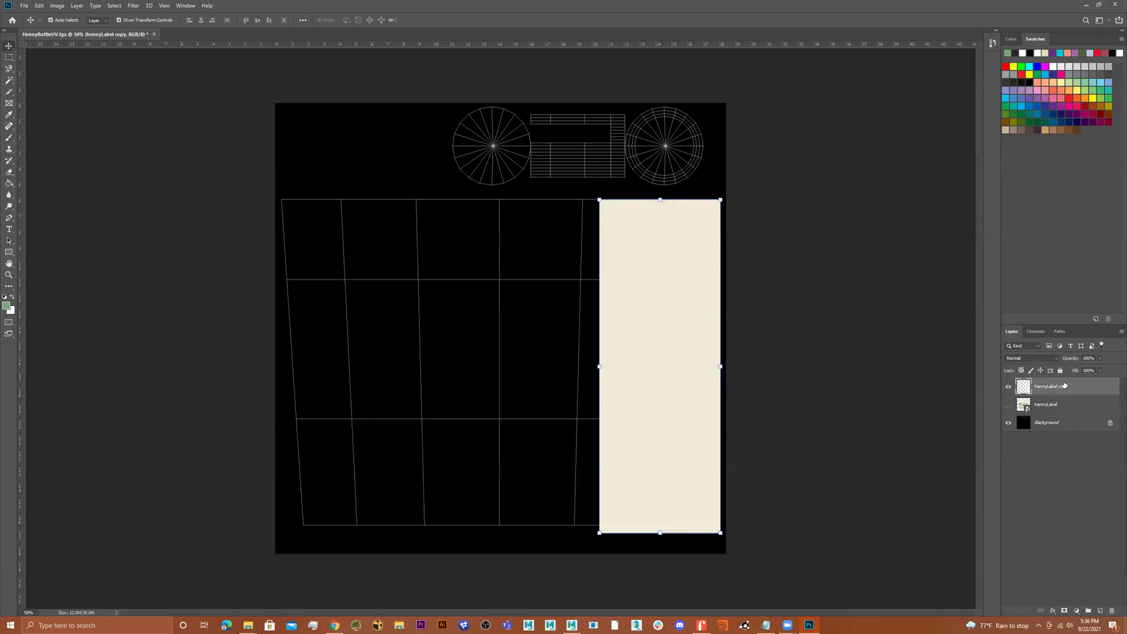
Step: Duplicate the hennyLabel copy layer and move the duplicate cream block over the left side of the UV grid
{"action": "right_click", "coordinate": [1051, 385]}
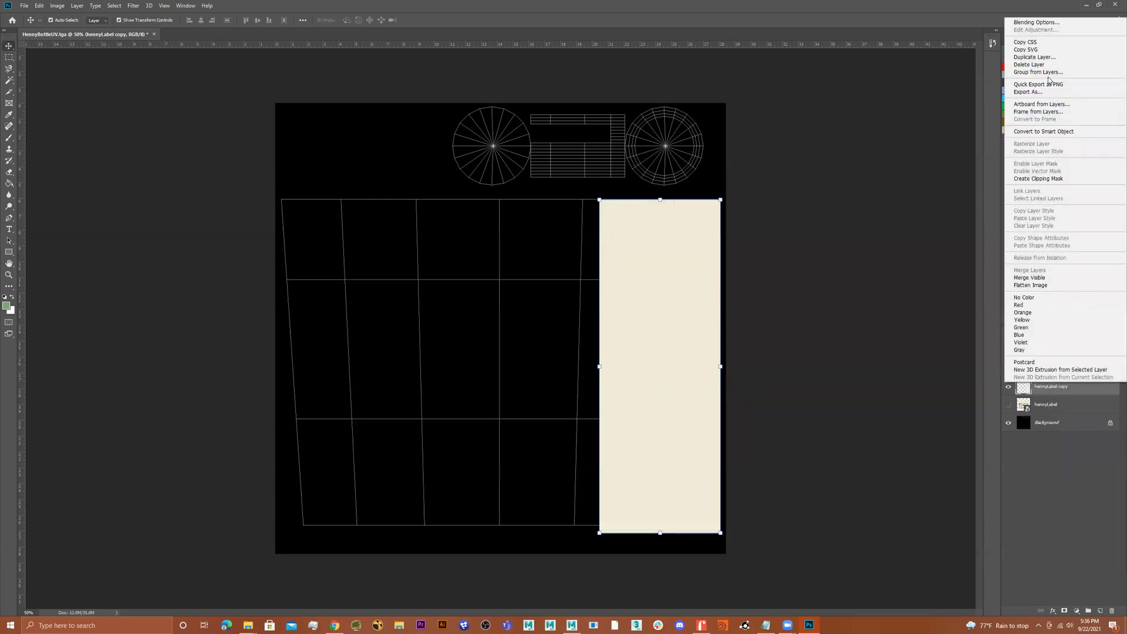
{"action": "left_click", "coordinate": [1034, 57]}
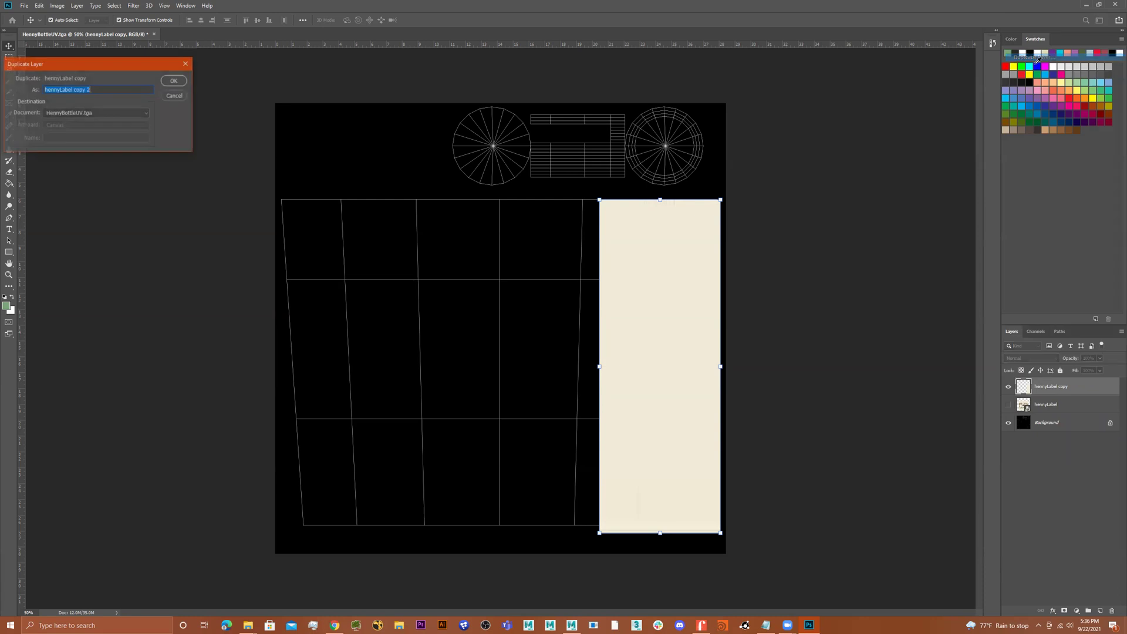
{"action": "left_click", "coordinate": [175, 81]}
{"action": "left_click_drag", "start_coordinate": [675, 331], "coordinate": [360, 327]}
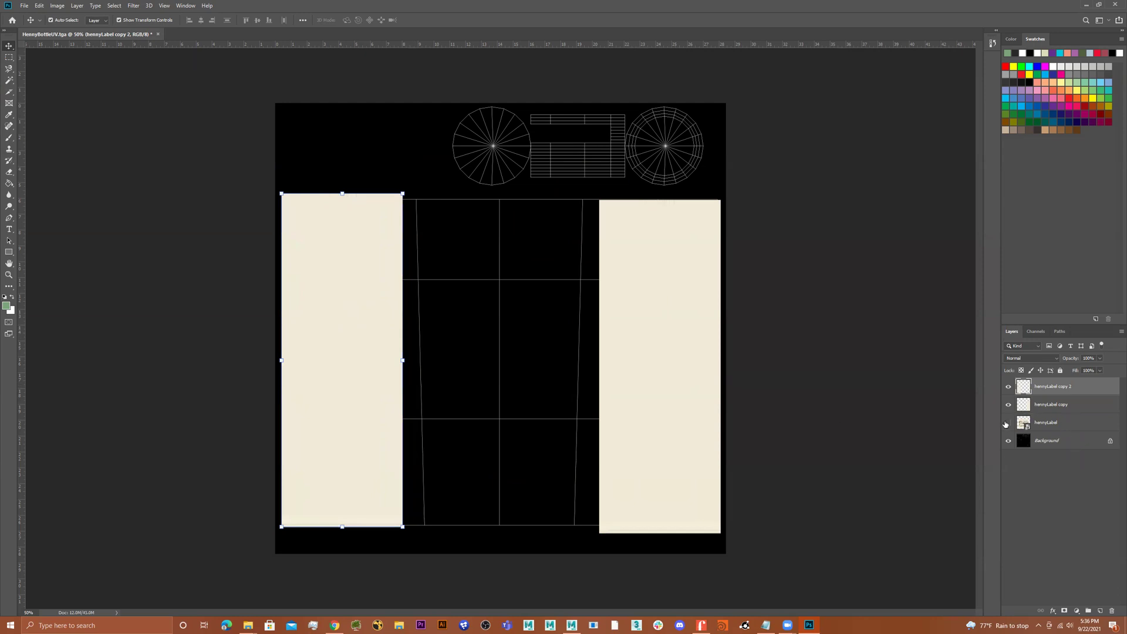
Step: Show the hennyLabel layer and move it to the top of the layer stack, above both cream blocks
{"action": "left_click", "coordinate": [1006, 423]}
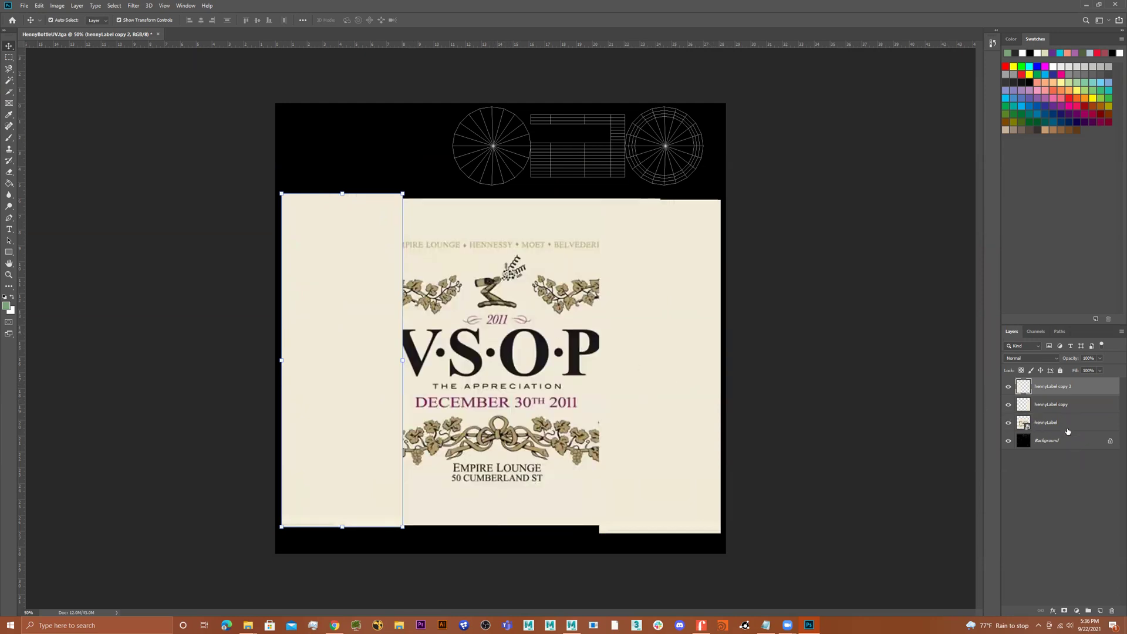
{"action": "left_click", "coordinate": [1032, 424]}
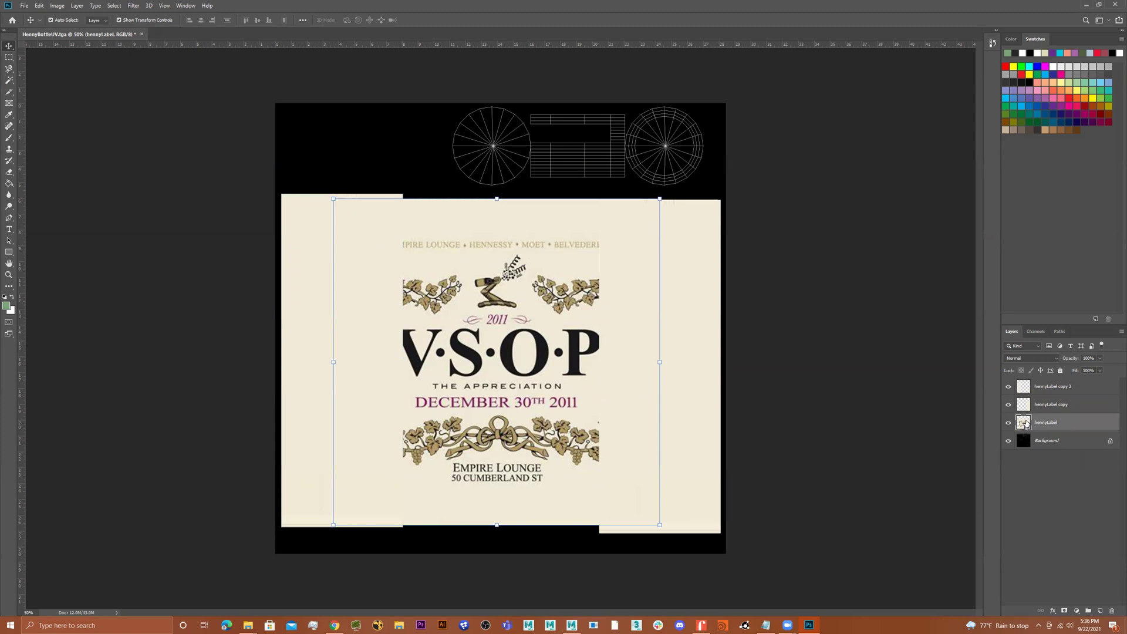
{"action": "left_click_drag", "start_coordinate": [1024, 419], "coordinate": [1022, 384]}
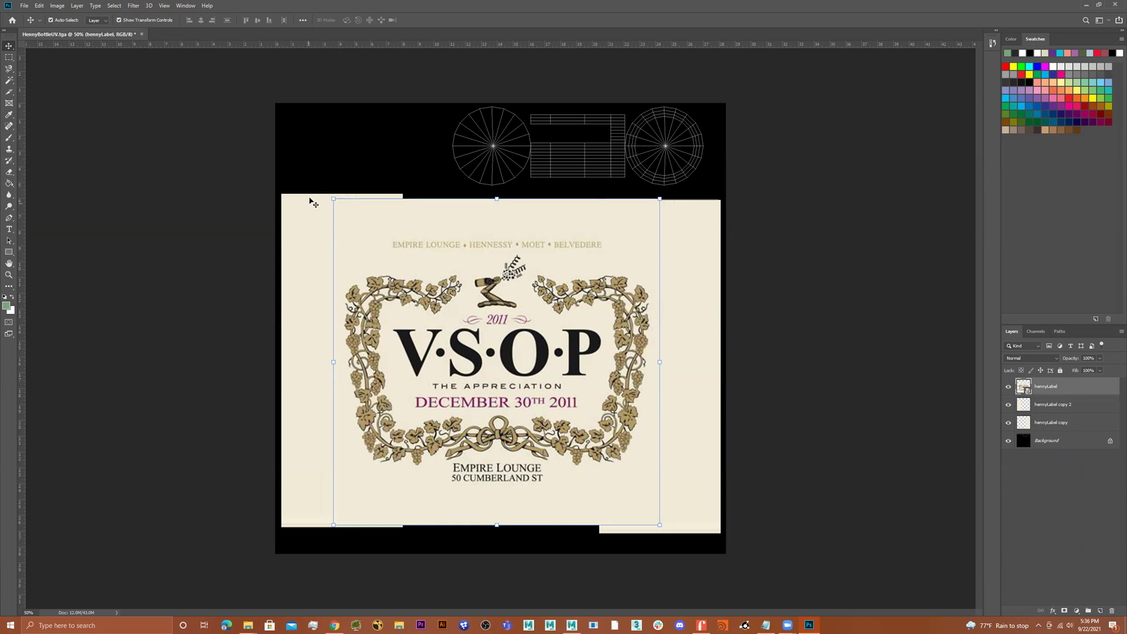
Step: Reposition the left and right cream blocks so their upper and lower edges line up on both sides of the label
{"action": "left_click", "coordinate": [326, 231]}
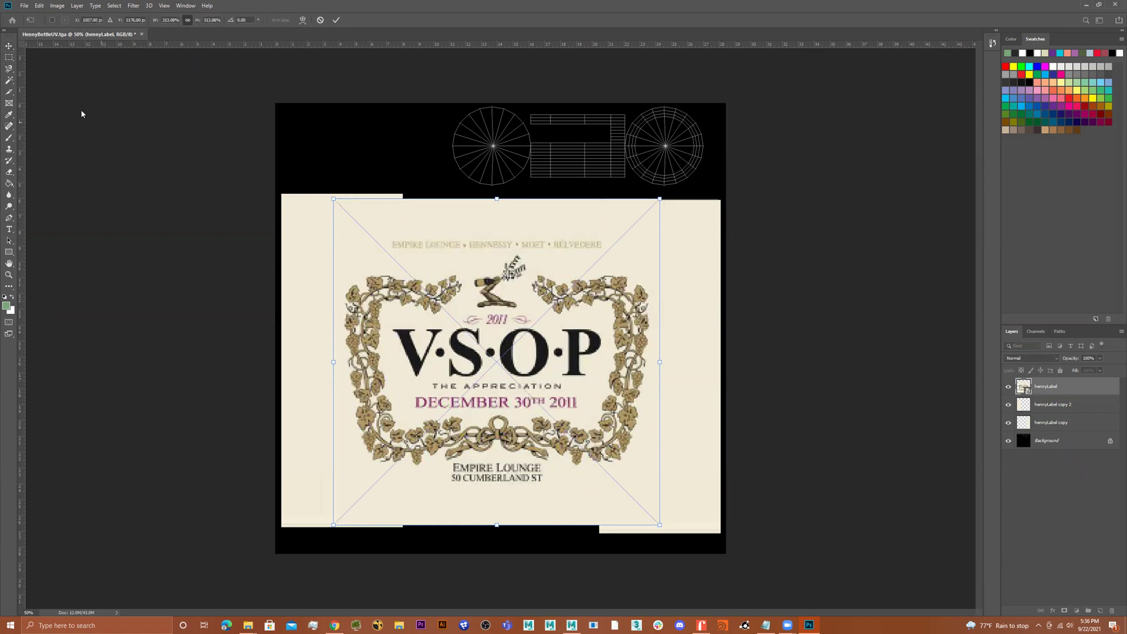
{"action": "left_click", "coordinate": [9, 46]}
{"action": "mouse_move", "coordinate": [319, 259]}
{"action": "left_mouse_down"}
{"action": "mouse_move", "coordinate": [352, 268]}
{"action": "mouse_move", "coordinate": [321, 258]}
{"action": "mouse_move", "coordinate": [328, 253]}
{"action": "mouse_move", "coordinate": [318, 268]}
{"action": "mouse_move", "coordinate": [309, 262]}
{"action": "left_mouse_up"}
{"action": "mouse_move", "coordinate": [681, 399]}
{"action": "left_mouse_down"}
{"action": "mouse_move", "coordinate": [772, 425]}
{"action": "mouse_move", "coordinate": [484, 413]}
{"action": "mouse_move", "coordinate": [688, 398]}
{"action": "left_mouse_up"}
{"action": "left_click", "coordinate": [508, 219]}
{"action": "left_click_drag", "start_coordinate": [526, 237], "coordinate": [525, 273]}
{"action": "key", "text": "ctrl+z"}
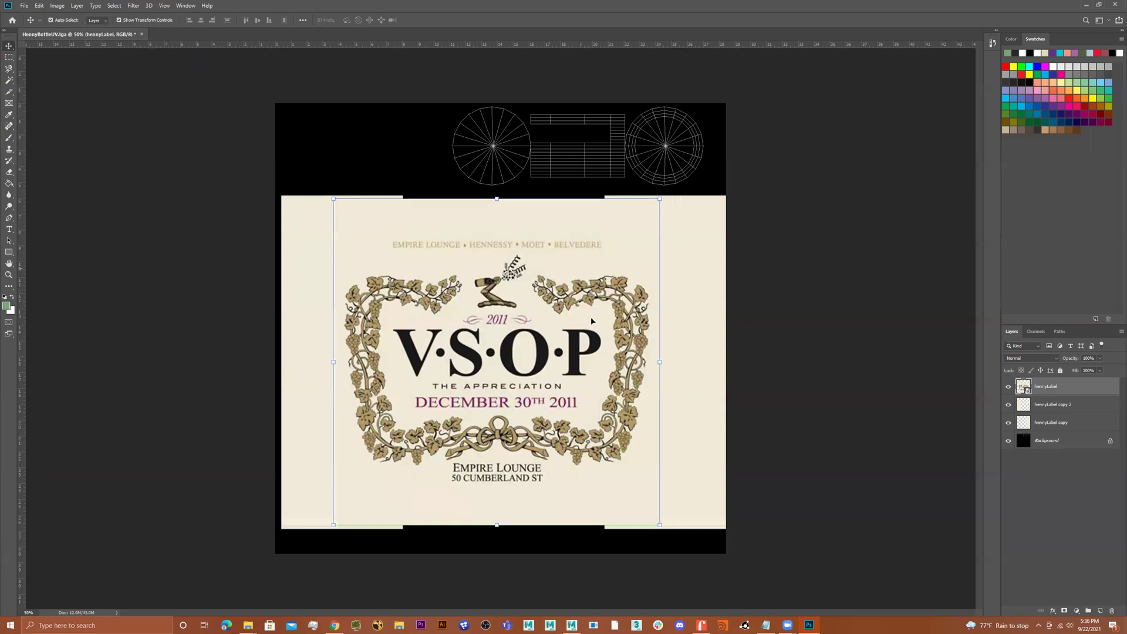
Step: Hide the Background layer and save the texture as a JPEG named HennyBottleUV_done in the images folder
{"action": "left_click", "coordinate": [1007, 440]}
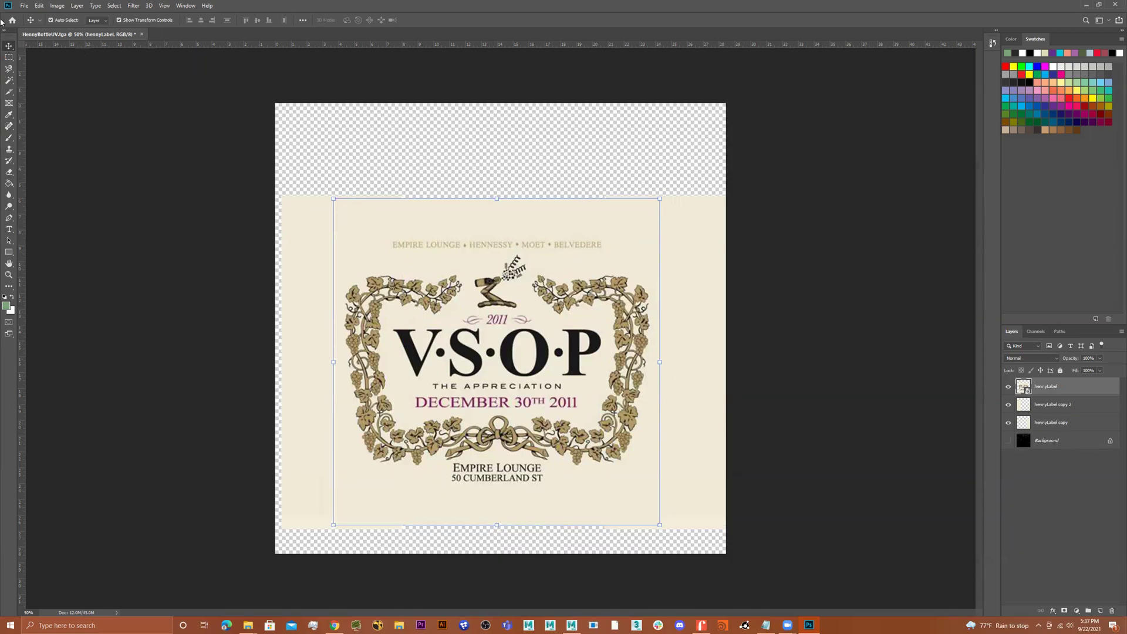
{"action": "left_click", "coordinate": [23, 6]}
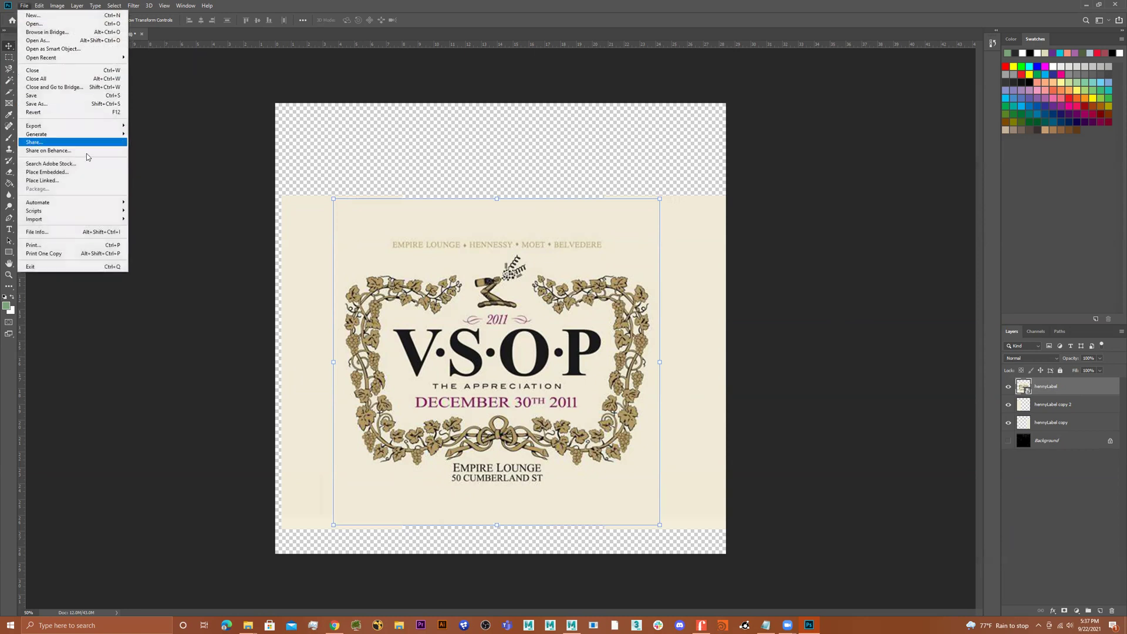
{"action": "left_click", "coordinate": [69, 104]}
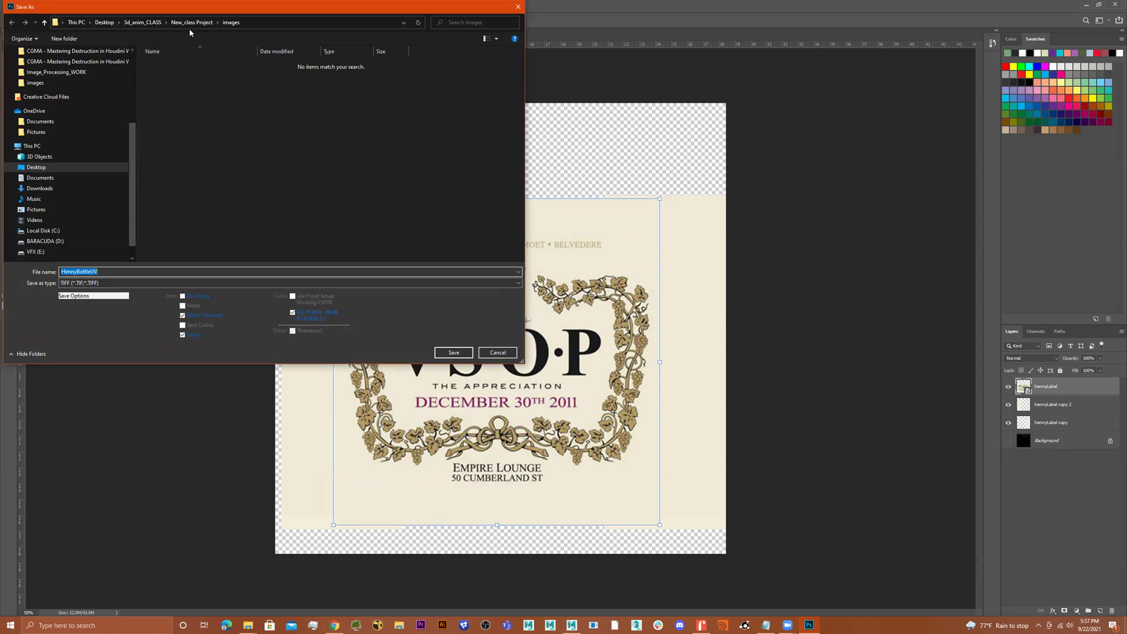
{"action": "left_click", "coordinate": [104, 283]}
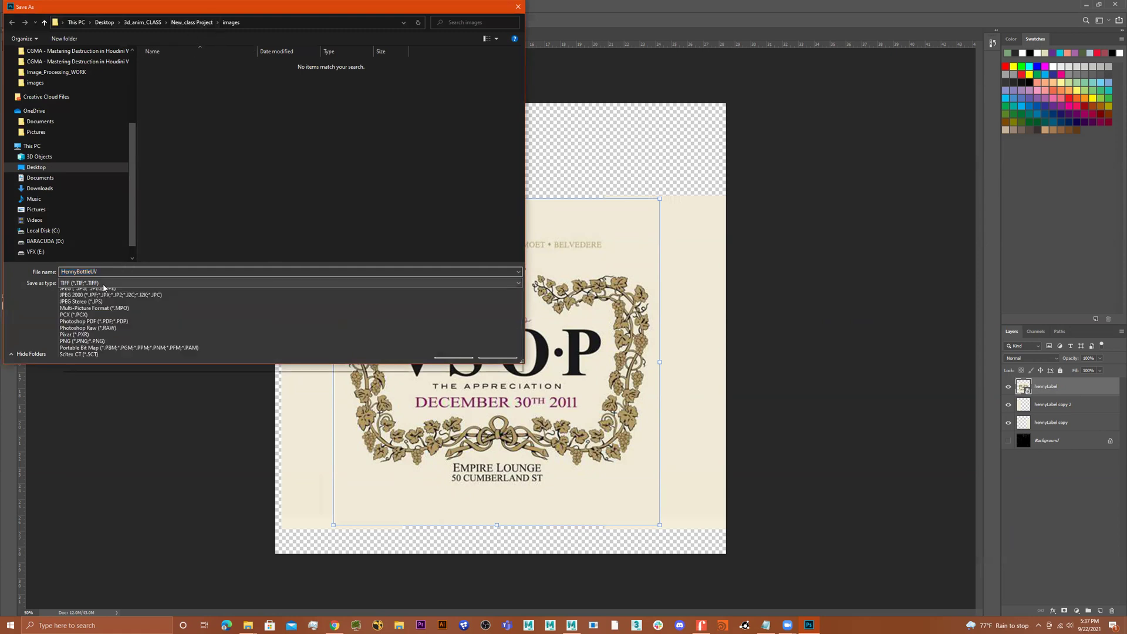
{"action": "left_click", "coordinate": [106, 357]}
{"action": "left_click", "coordinate": [124, 272]}
{"action": "left_click", "coordinate": [124, 273]}
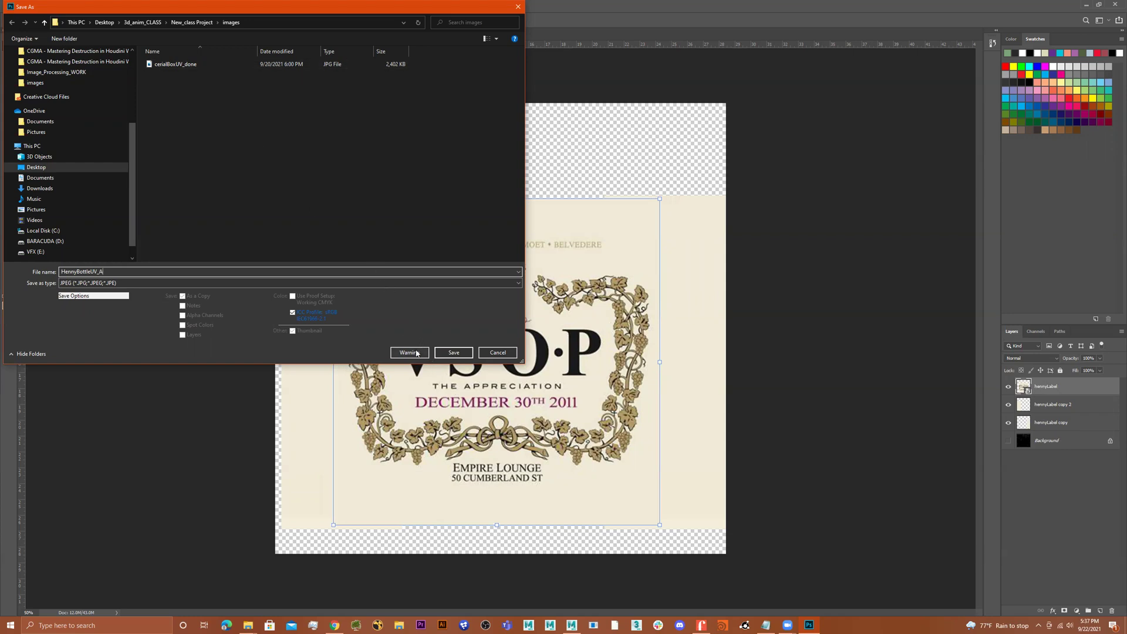
{"action": "key", "text": "BackSpace"}
{"action": "type", "text": "done"}
{"action": "left_click", "coordinate": [454, 352]}
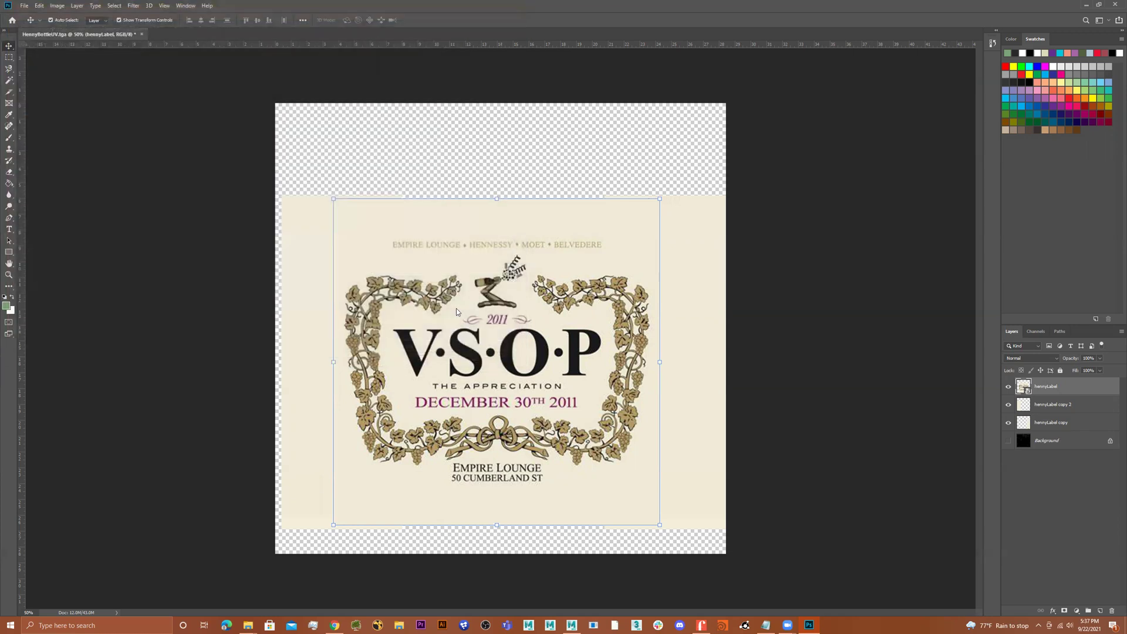
{"action": "left_click", "coordinate": [463, 116]}
Step: Switch to Maya and change the workspace to Maya Classic
{"action": "left_click", "coordinate": [1086, 5]}
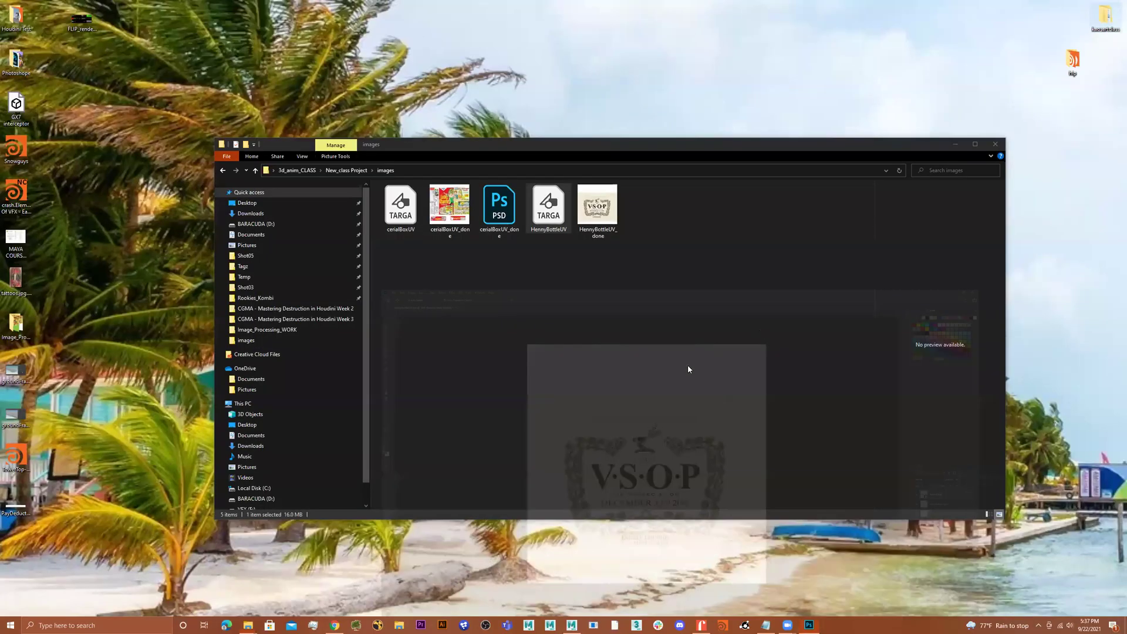
{"action": "left_click", "coordinate": [955, 143]}
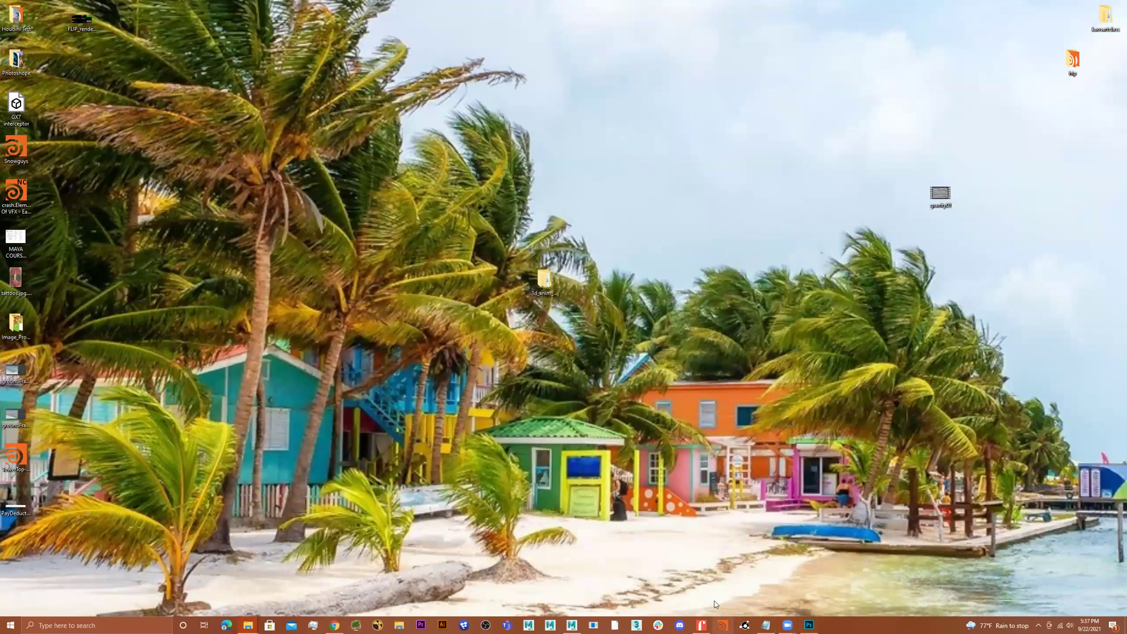
{"action": "left_click", "coordinate": [571, 625]}
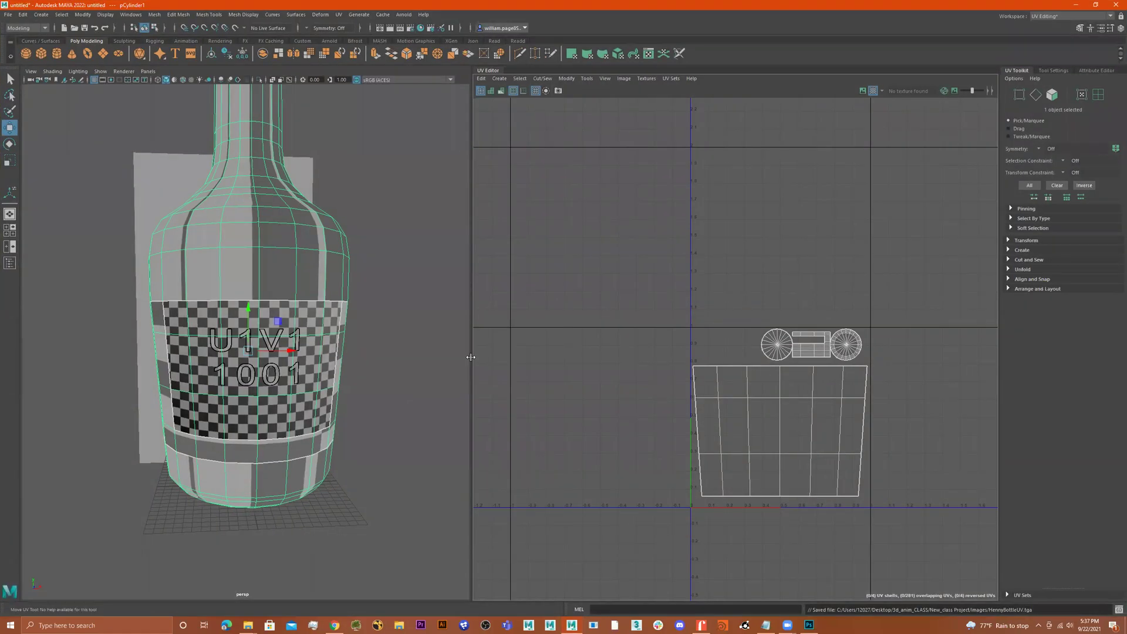
{"action": "left_click_drag", "start_coordinate": [436, 319], "coordinate": [313, 356], "text": "alt"}
{"action": "middle_click_drag", "start_coordinate": [313, 356], "coordinate": [327, 425], "text": "alt"}
{"action": "mouse_move", "coordinate": [338, 382]}
{"action": "left_mouse_down", "text": "alt"}
{"action": "mouse_move", "coordinate": [315, 379]}
{"action": "mouse_move", "coordinate": [327, 387]}
{"action": "left_mouse_up", "text": "alt"}
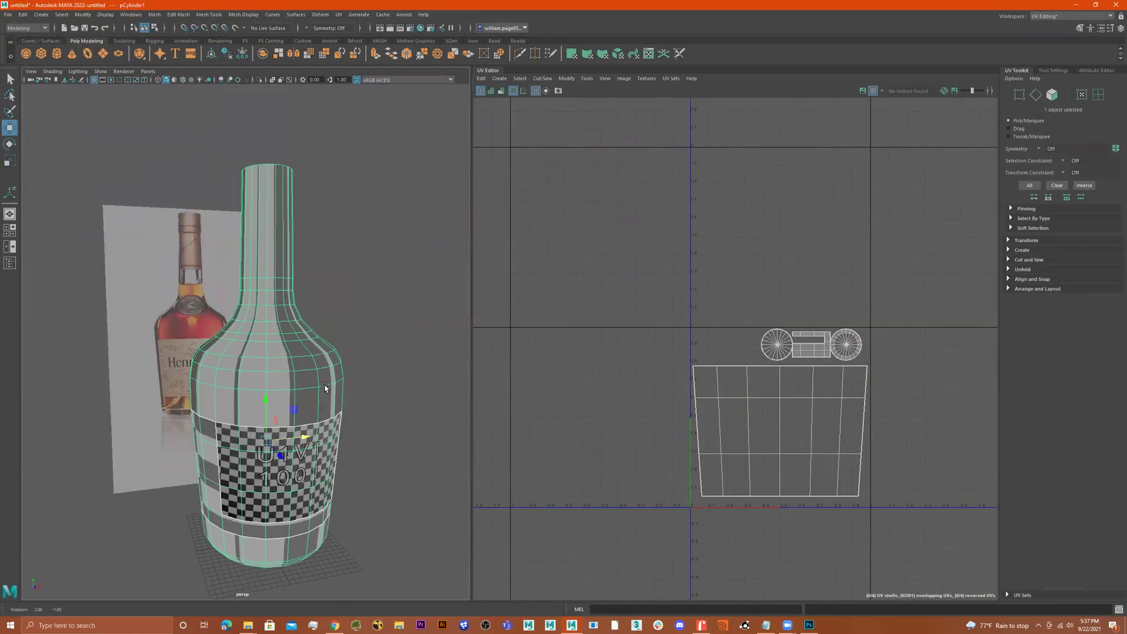
{"action": "middle_click_drag", "start_coordinate": [328, 387], "coordinate": [324, 341], "text": "alt"}
{"action": "left_click_drag", "start_coordinate": [324, 341], "coordinate": [302, 319], "text": "alt"}
{"action": "right_click", "coordinate": [282, 320]}
{"action": "right_click_drag", "start_coordinate": [283, 320], "coordinate": [325, 305]}
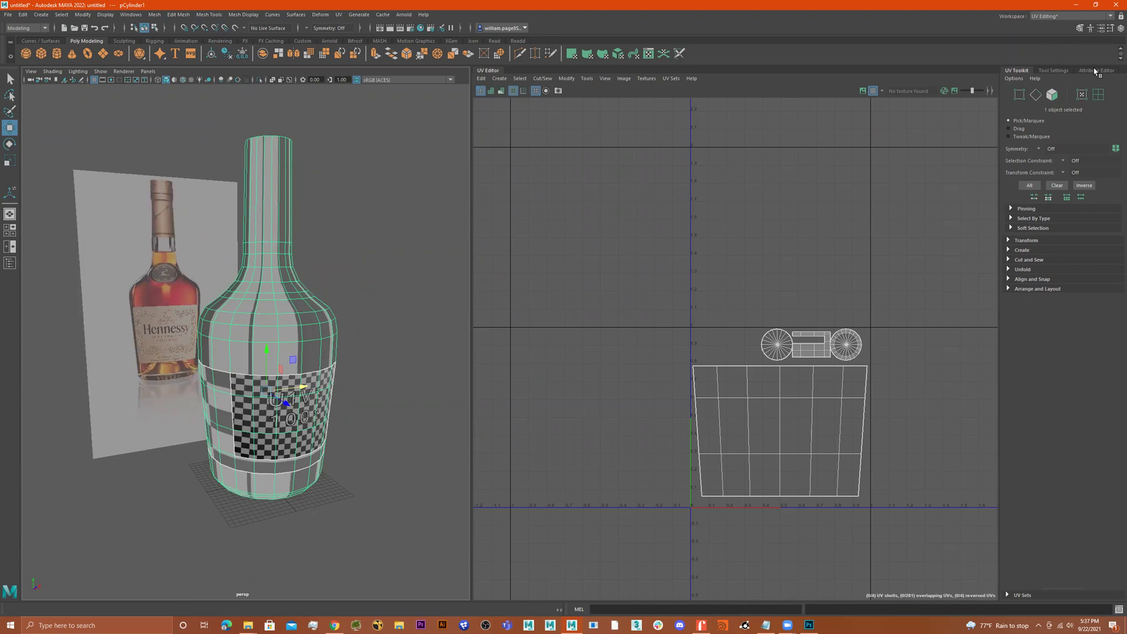
{"action": "left_click", "coordinate": [1070, 15]}
{"action": "left_click", "coordinate": [1053, 27]}
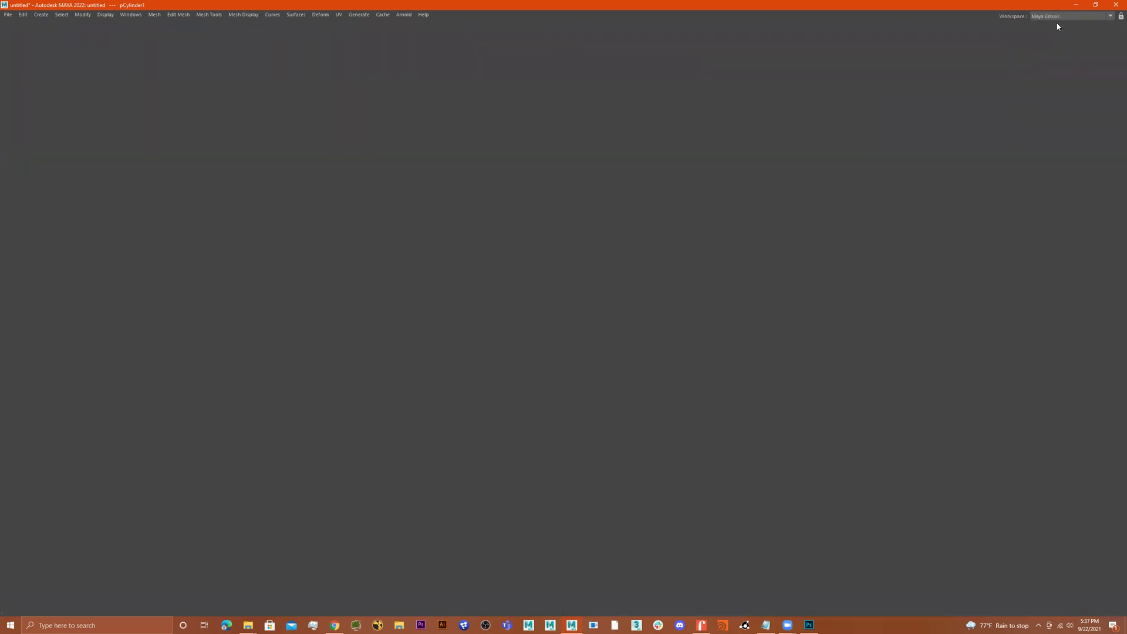
Step: Assign a new Arnold aiStandardSurface material to the pCylinder1 bottle
{"action": "left_click_drag", "start_coordinate": [572, 301], "coordinate": [599, 302], "text": "alt"}
{"action": "right_click_drag", "start_coordinate": [599, 302], "coordinate": [530, 297], "text": "alt"}
{"action": "left_click_drag", "start_coordinate": [529, 298], "coordinate": [635, 366], "text": "alt"}
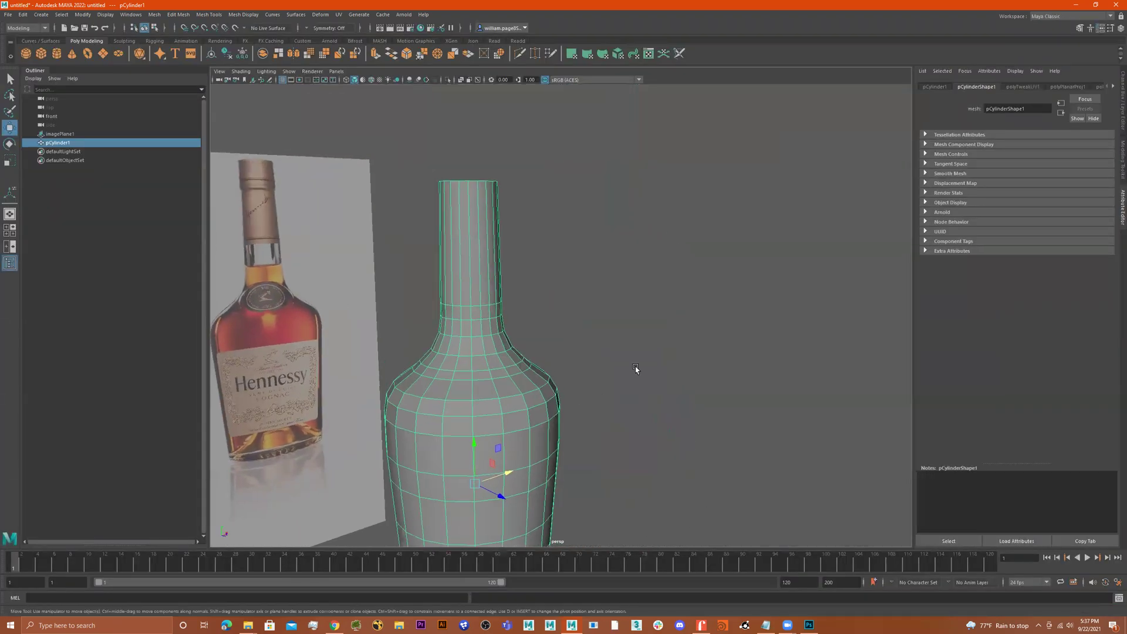
{"action": "right_click_drag", "start_coordinate": [635, 366], "coordinate": [549, 389], "text": "alt"}
{"action": "middle_click_drag", "start_coordinate": [549, 389], "coordinate": [615, 332], "text": "alt"}
{"action": "left_click_drag", "start_coordinate": [615, 332], "coordinate": [568, 304], "text": "alt"}
{"action": "right_click_drag", "start_coordinate": [569, 304], "coordinate": [730, 206]}
{"action": "left_click_drag", "start_coordinate": [637, 357], "coordinate": [604, 352], "text": "alt"}
{"action": "right_click_drag", "start_coordinate": [606, 286], "coordinate": [606, 514]}
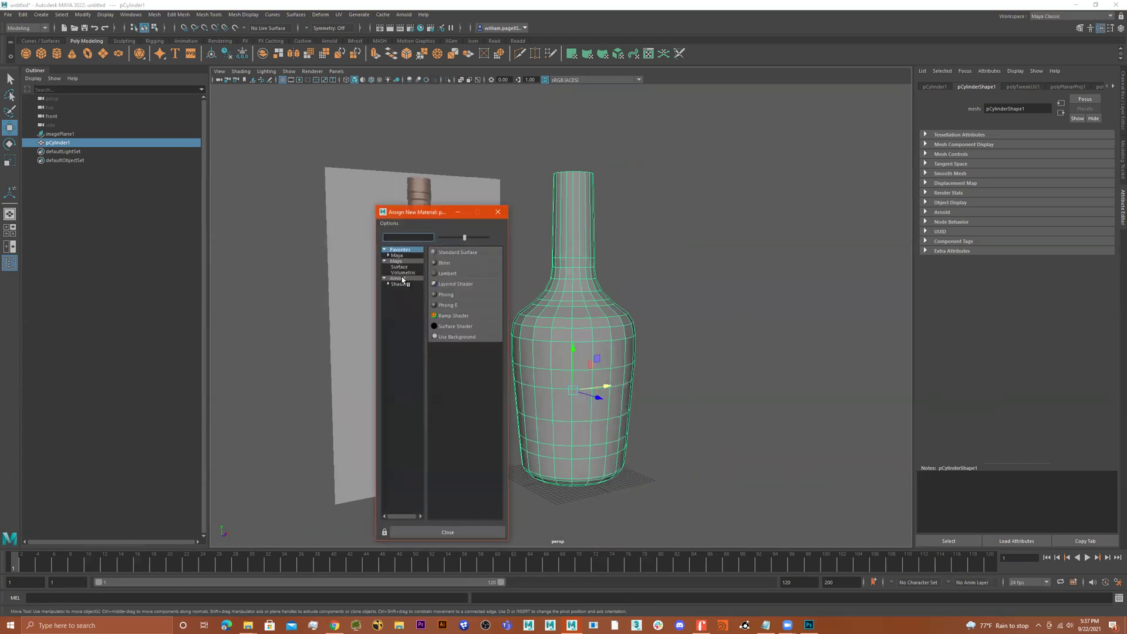
{"action": "left_click", "coordinate": [403, 279]}
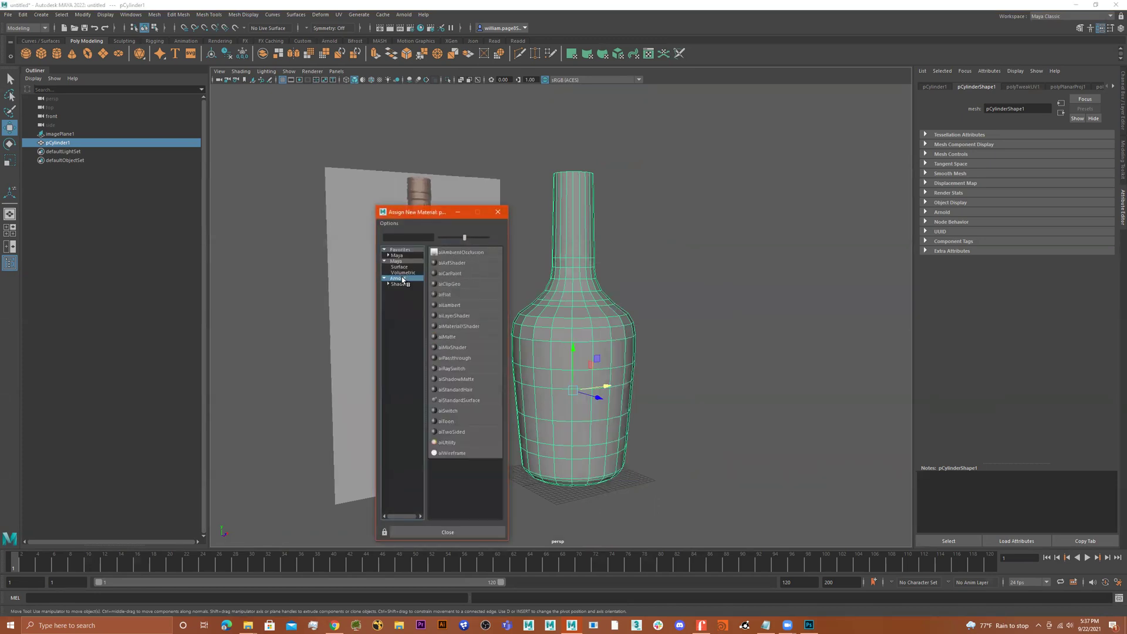
{"action": "left_click", "coordinate": [460, 400]}
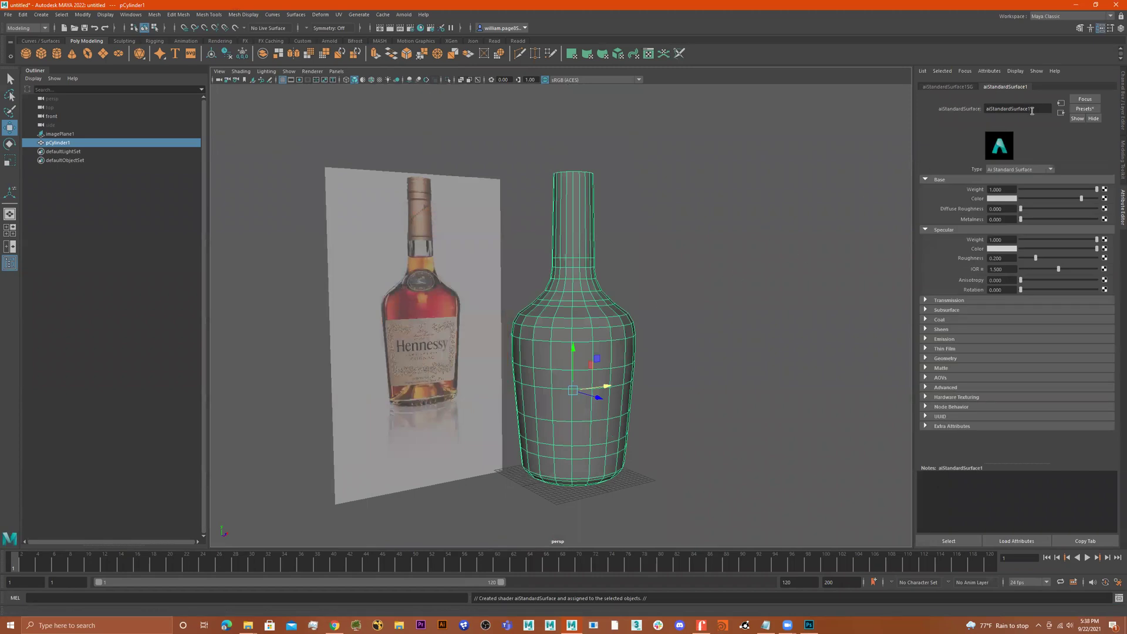
Step: Rename the bottle's new material as label
{"action": "double_click", "coordinate": [1040, 106]}
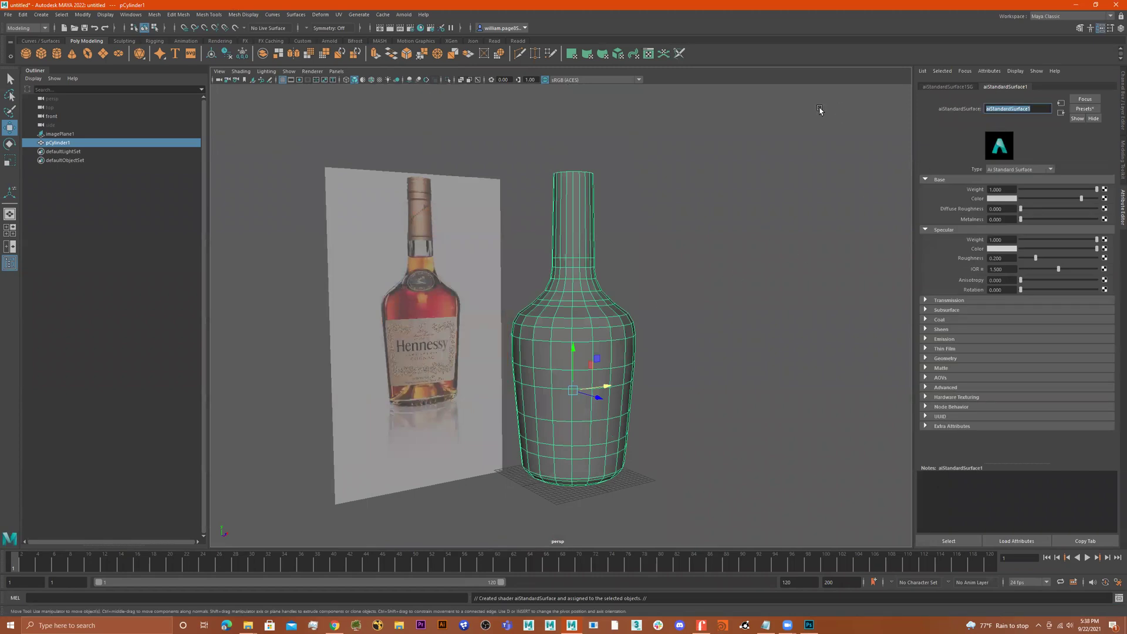
{"action": "type", "text": "label"}
{"action": "key", "text": "Return"}
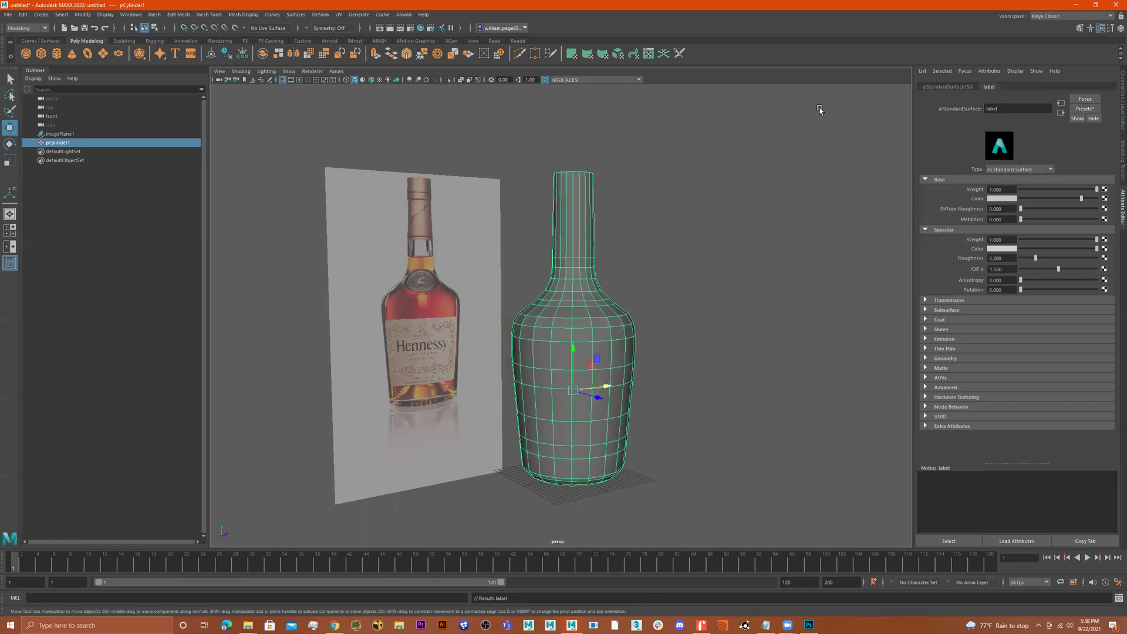
Step: Connect a File texture to the label material's base color and load hennyLabel.jpg from the sourceimages folder
{"action": "left_click", "coordinate": [1105, 199]}
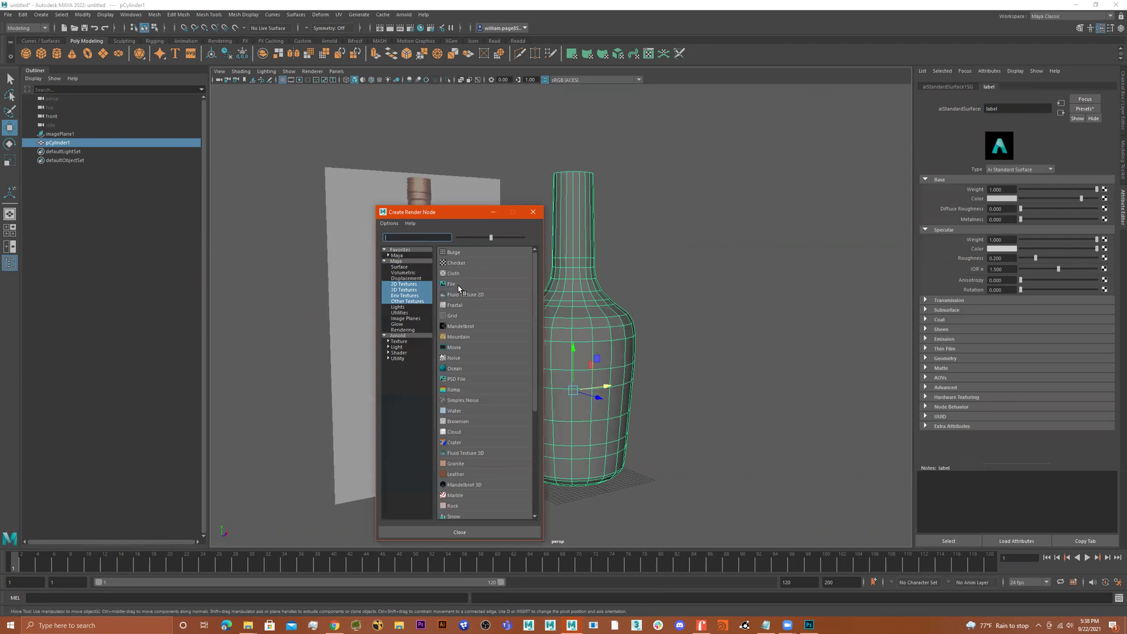
{"action": "left_click", "coordinate": [450, 284]}
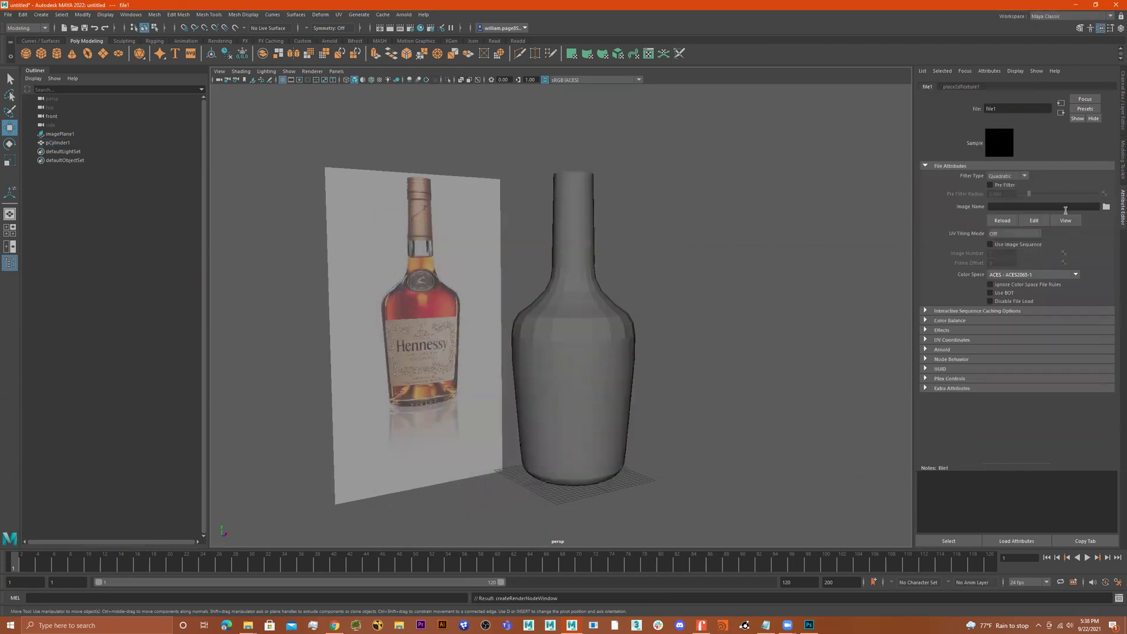
{"action": "left_click", "coordinate": [1106, 207]}
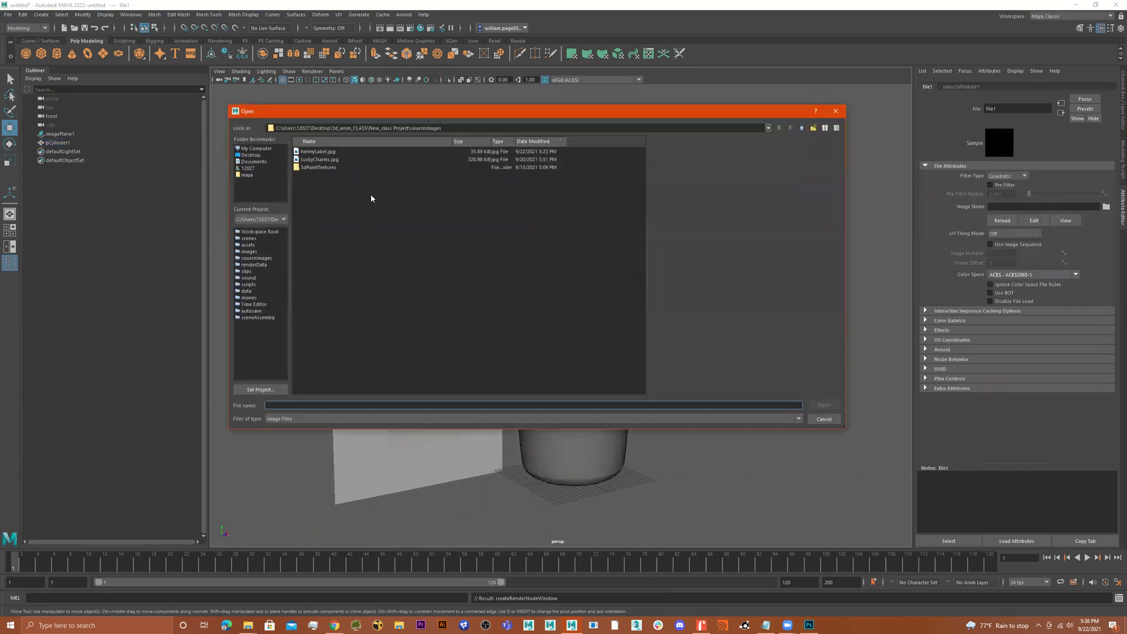
{"action": "double_click", "coordinate": [318, 152]}
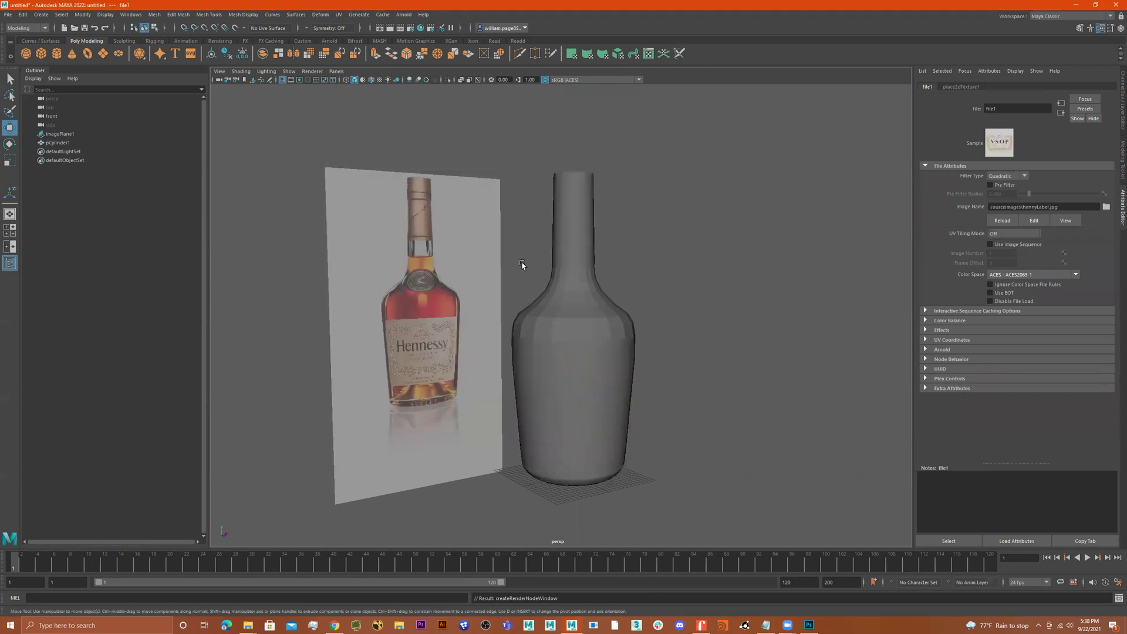
Step: Set the viewport to shaded display with texture maps to show the label on the bottle
{"action": "mouse_move", "coordinate": [592, 272]}
{"action": "left_mouse_down", "text": "alt"}
{"action": "mouse_move", "coordinate": [442, 272]}
{"action": "mouse_move", "coordinate": [643, 283]}
{"action": "mouse_move", "coordinate": [586, 257]}
{"action": "mouse_move", "coordinate": [593, 279]}
{"action": "left_mouse_up", "text": "alt"}
{"action": "key", "text": "4"}
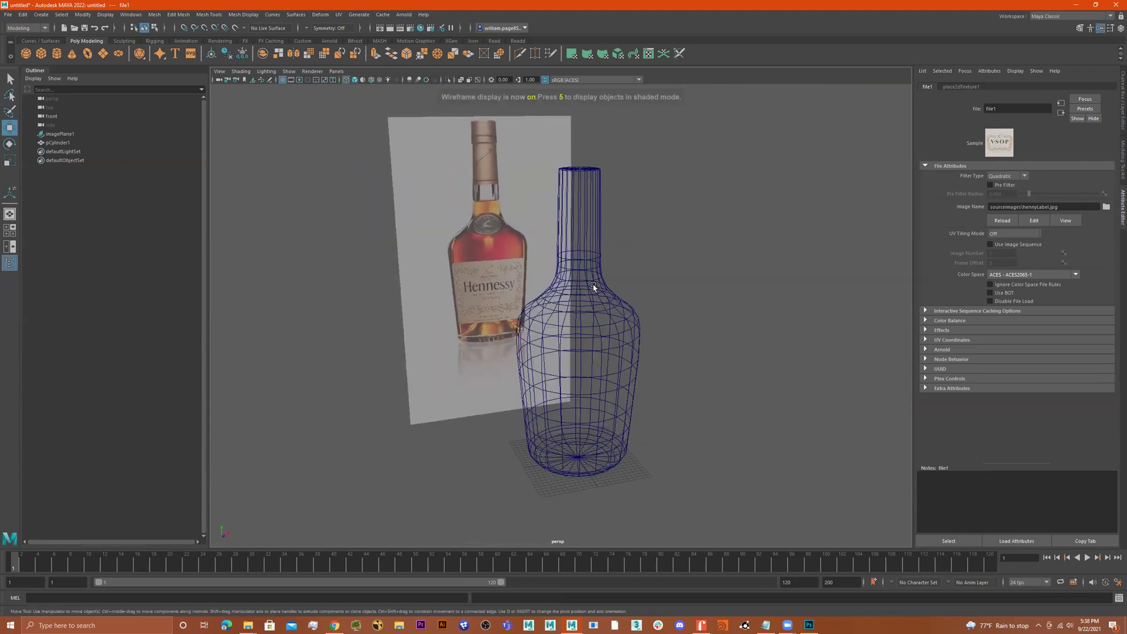
{"action": "key", "text": "5"}
{"action": "key", "text": "6"}
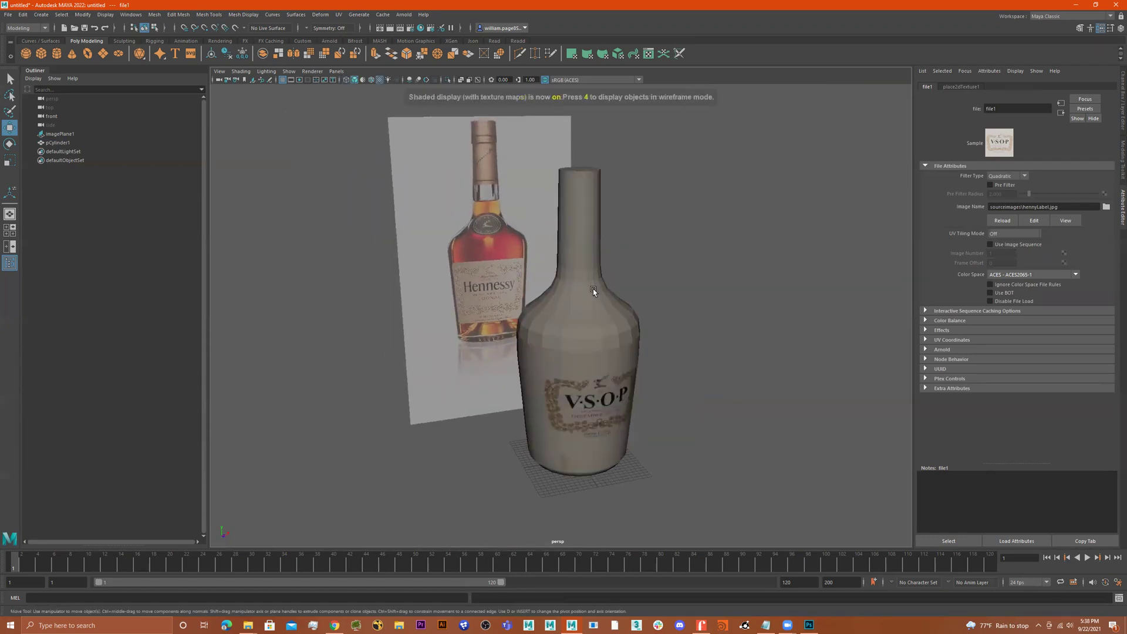
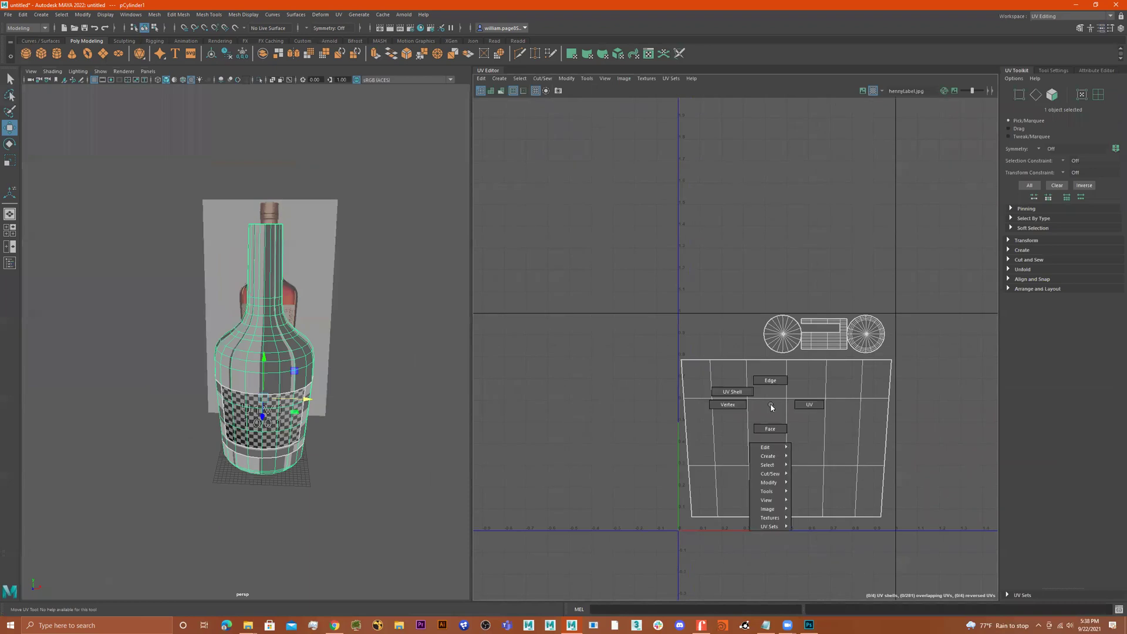
Step: Select all faces of the small UV shells above the label shell and scale their UVs down to about two thirds
{"action": "double_click", "coordinate": [802, 432]}
{"action": "left_click_drag", "start_coordinate": [935, 273], "coordinate": [743, 385]}
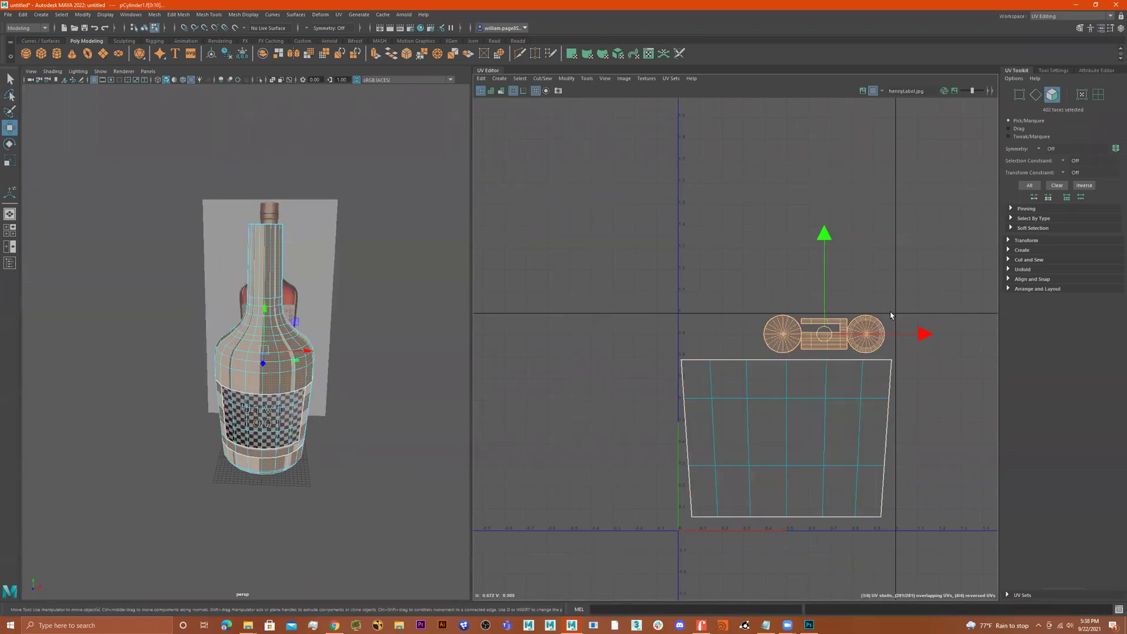
{"action": "left_click_drag", "start_coordinate": [352, 329], "coordinate": [474, 319], "text": "alt"}
{"action": "left_click_drag", "start_coordinate": [978, 265], "coordinate": [742, 362]}
{"action": "key", "text": "r"}
{"action": "left_click_drag", "start_coordinate": [832, 337], "coordinate": [802, 343]}
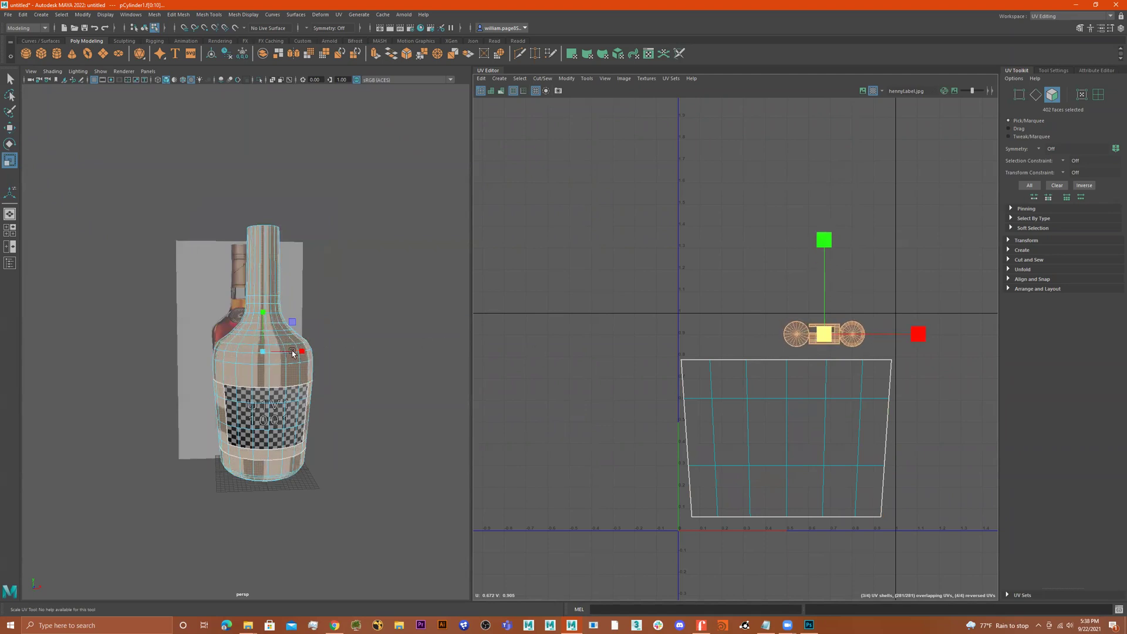
Step: Assign a new Arnold aiStandardSurface material to the selected bottle faces outside the label
{"action": "left_click_drag", "start_coordinate": [284, 352], "coordinate": [309, 354], "text": "alt"}
{"action": "right_click_drag", "start_coordinate": [309, 354], "coordinate": [449, 353], "text": "alt"}
{"action": "left_click_drag", "start_coordinate": [449, 354], "coordinate": [385, 356], "text": "alt"}
{"action": "middle_click_drag", "start_coordinate": [385, 357], "coordinate": [402, 309], "text": "alt"}
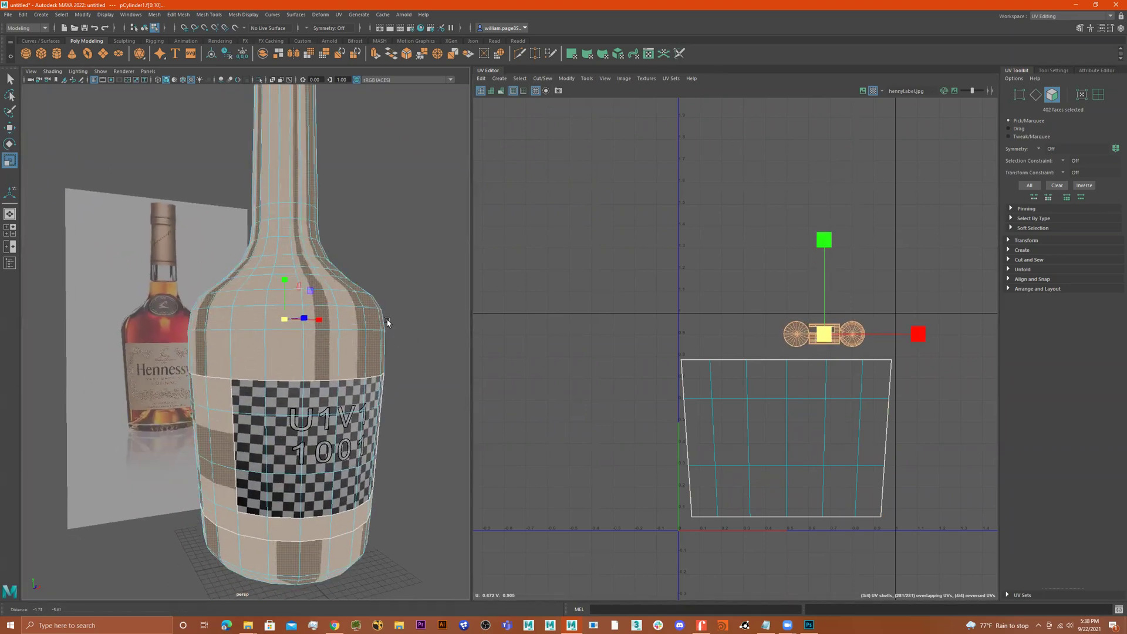
{"action": "scroll", "coordinate": [402, 309], "scroll_direction": "down", "scroll_amount": 3}
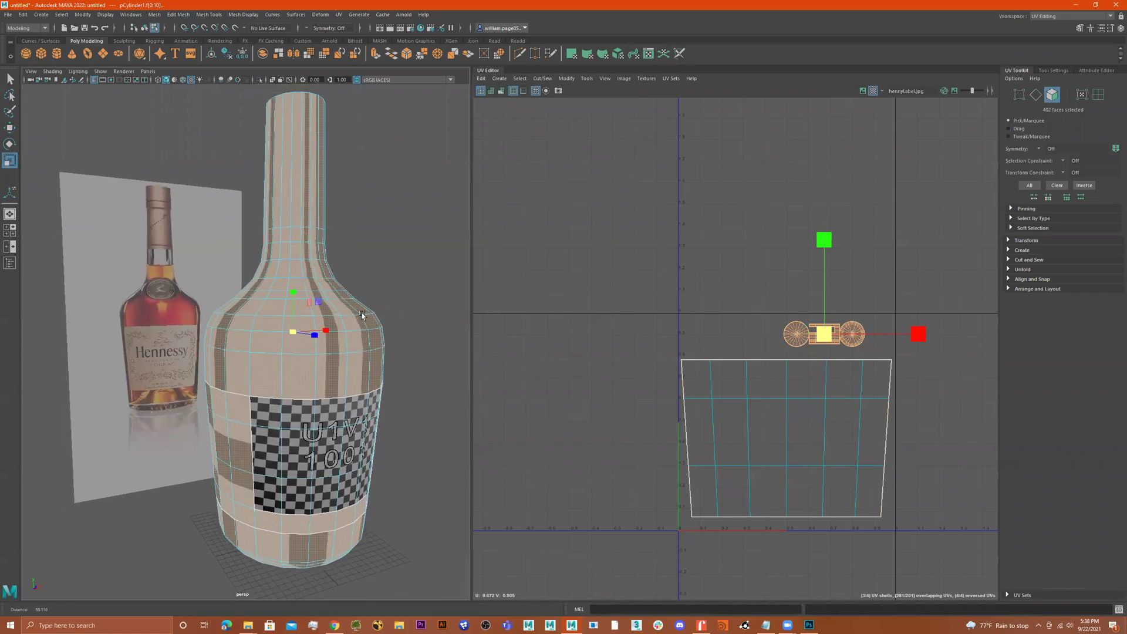
{"action": "right_click", "coordinate": [296, 254]}
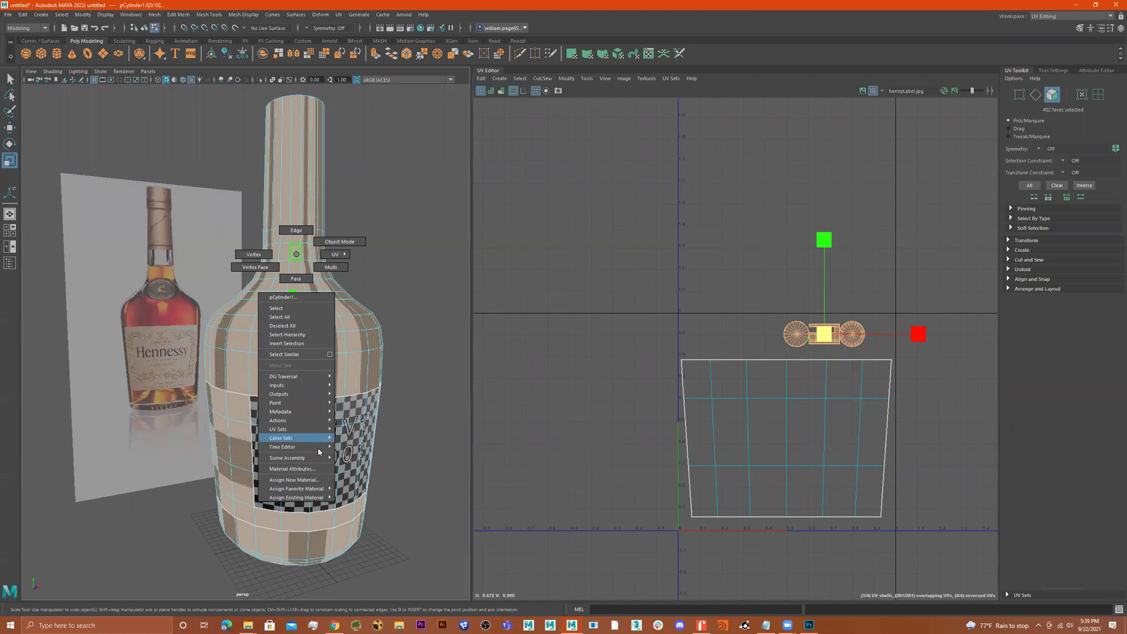
{"action": "left_click", "coordinate": [317, 480]}
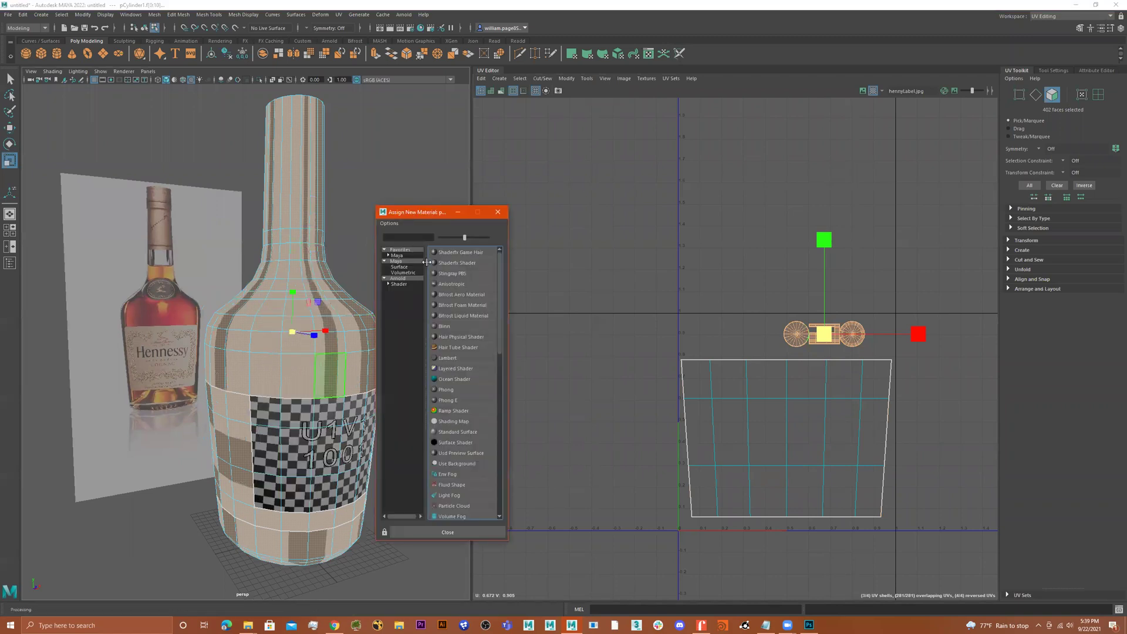
{"action": "left_click", "coordinate": [410, 278]}
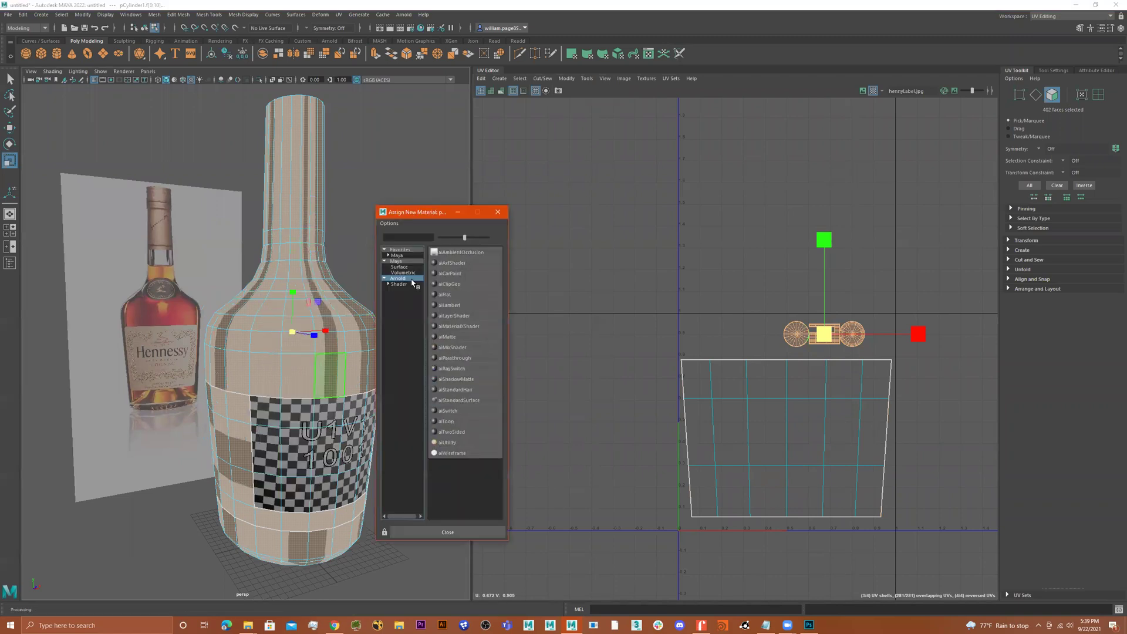
{"action": "left_click", "coordinate": [459, 399]}
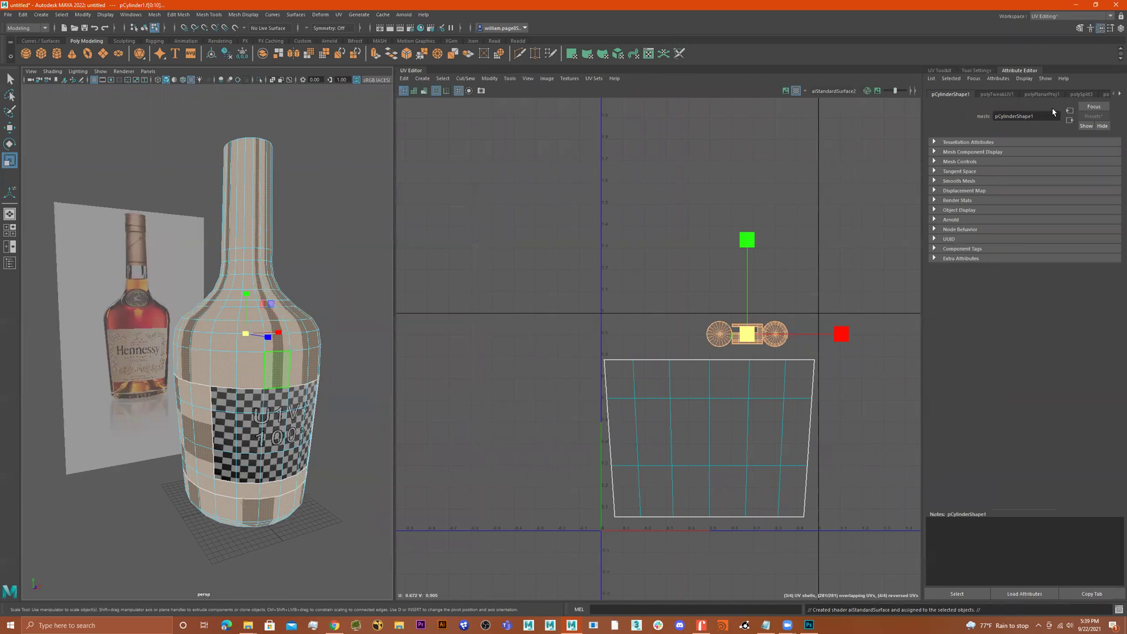
Step: Widen the Attribute Editor and look through the bottle's history nodes for the newly assigned material
{"action": "left_click", "coordinate": [1119, 94]}
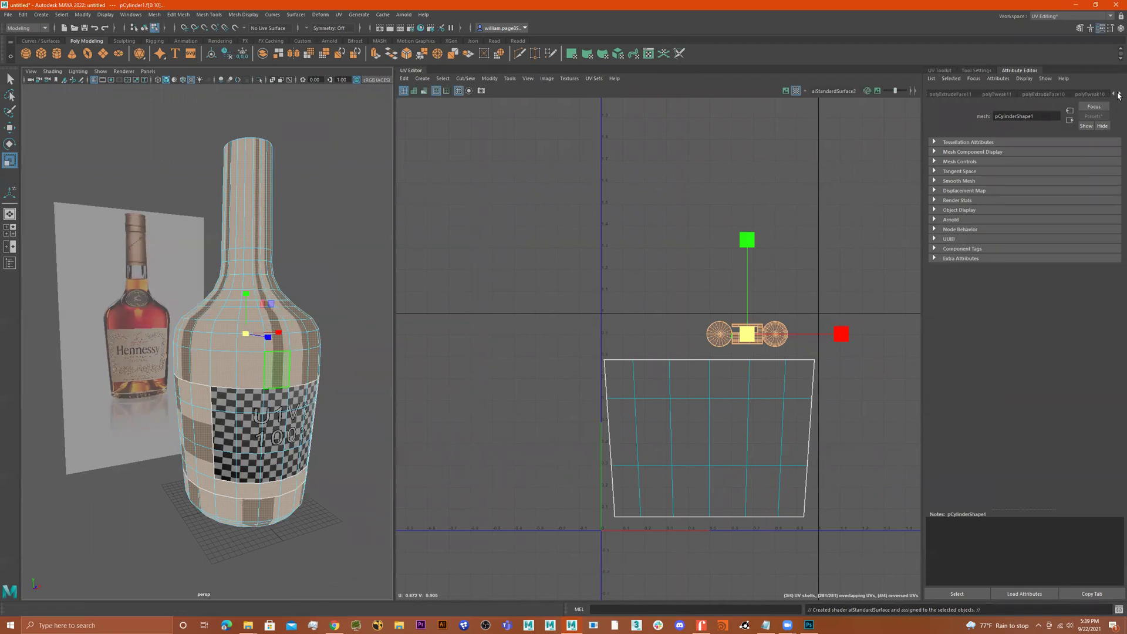
{"action": "left_click", "coordinate": [1118, 96]}
{"action": "left_click", "coordinate": [1118, 96]}
{"action": "left_click_drag", "start_coordinate": [919, 122], "coordinate": [666, 141]}
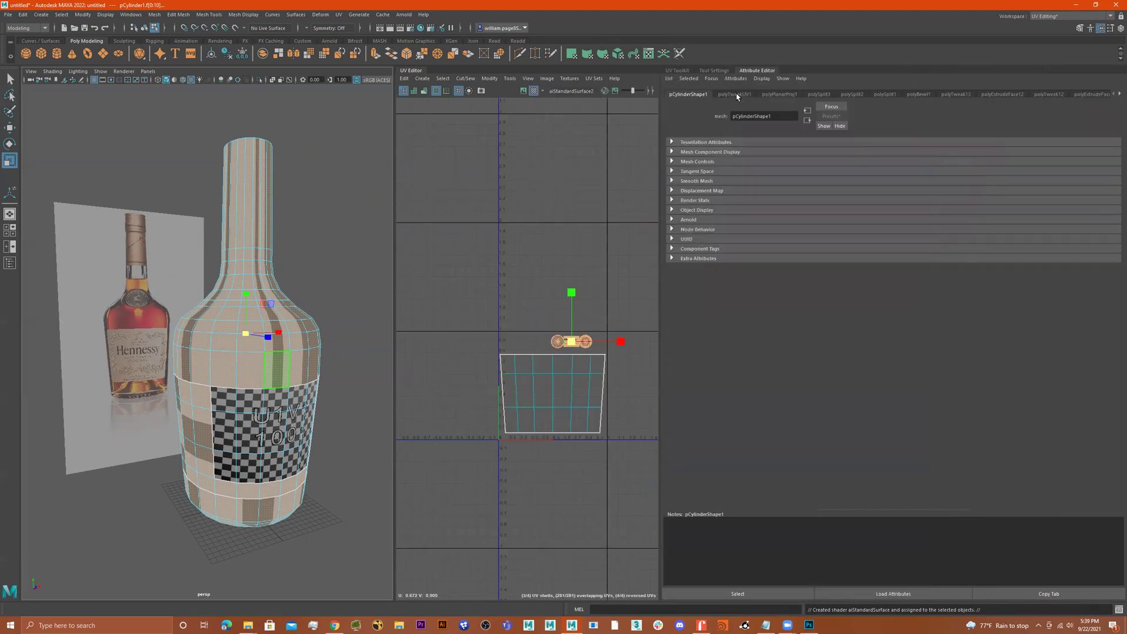
{"action": "left_click", "coordinate": [736, 94]}
{"action": "left_click", "coordinate": [779, 94]}
{"action": "left_click", "coordinate": [818, 94]}
{"action": "left_click", "coordinate": [851, 94]}
{"action": "left_click", "coordinate": [885, 94]}
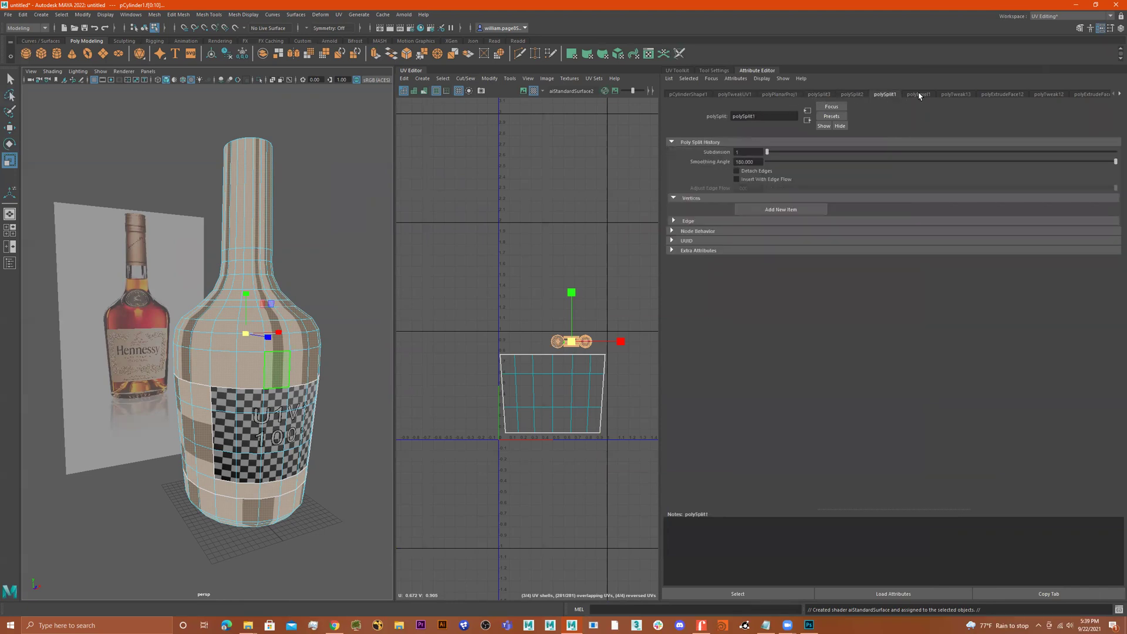
{"action": "left_click", "coordinate": [963, 95]}
{"action": "left_click", "coordinate": [1007, 94]}
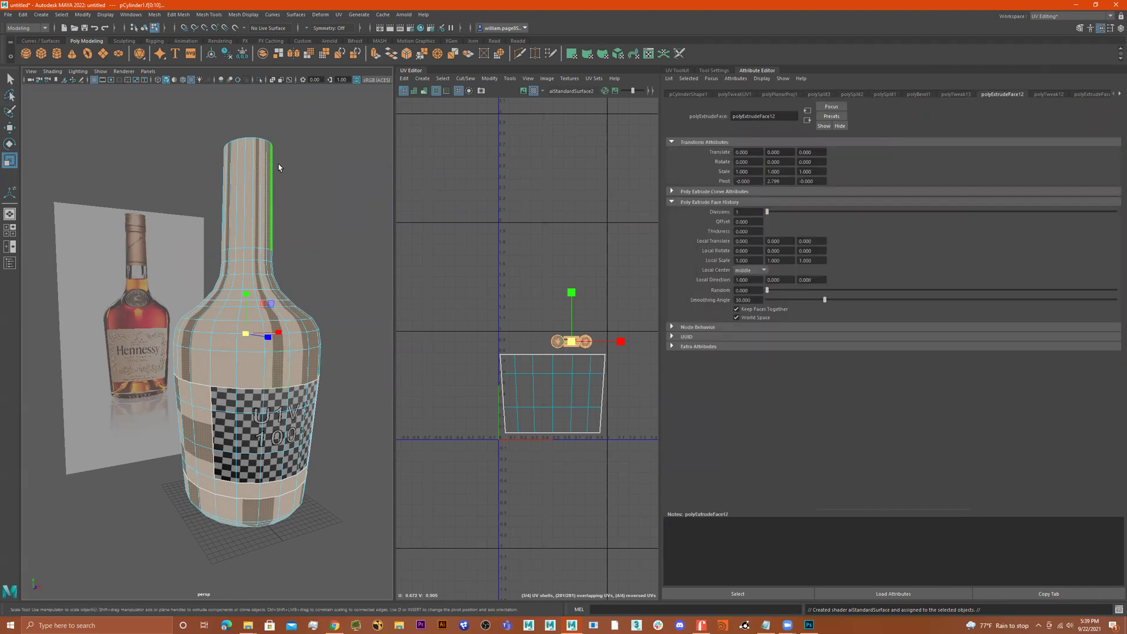
Step: Switch the bottle to object mode and delete its construction history
{"action": "left_click", "coordinate": [227, 54]}
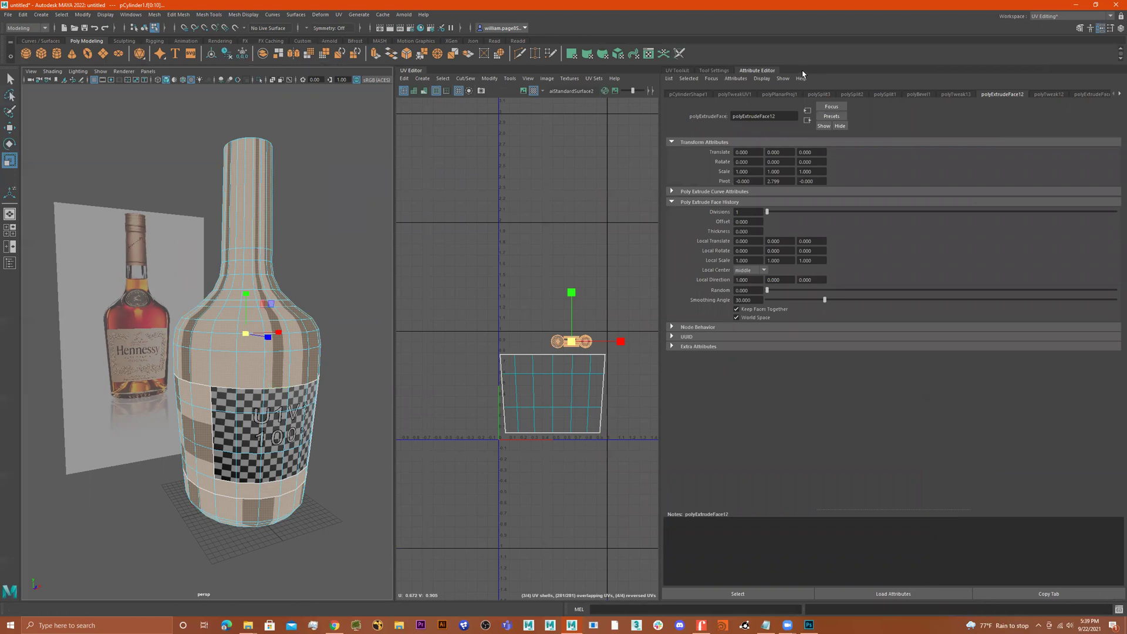
{"action": "right_click_drag", "start_coordinate": [270, 254], "coordinate": [354, 157]}
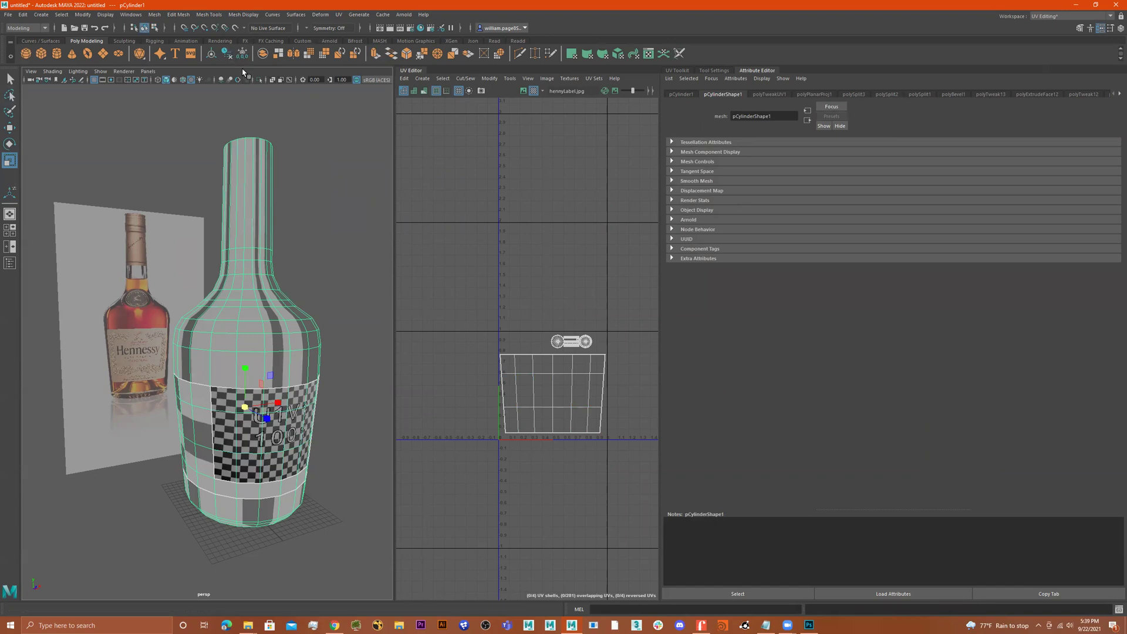
{"action": "left_click", "coordinate": [226, 55]}
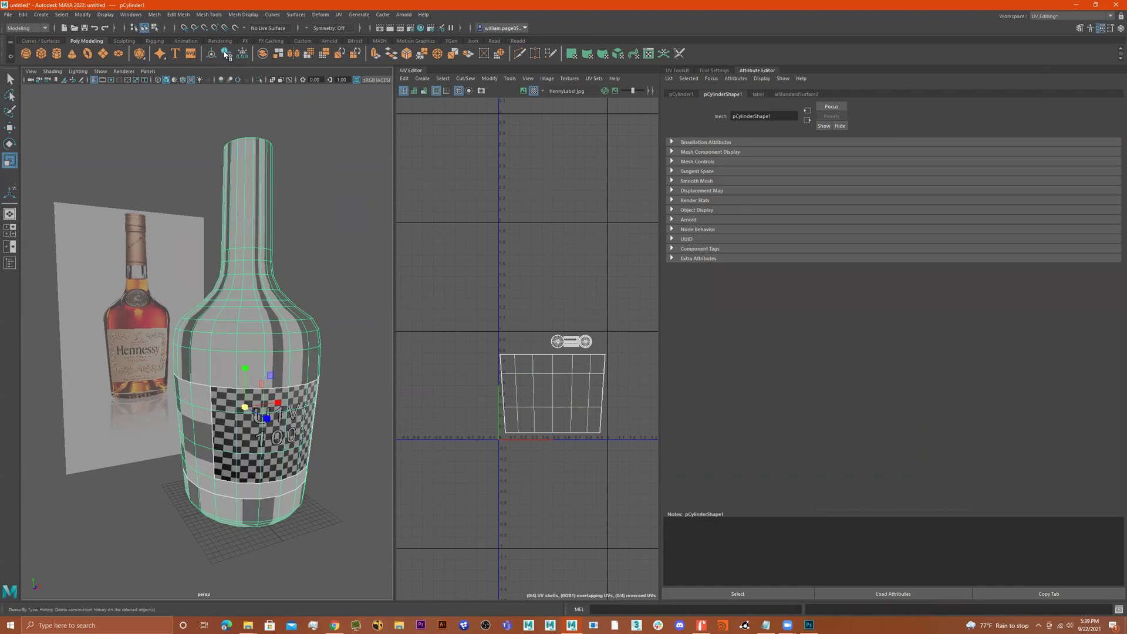
Step: Rename the bottle's new aiStandardSurface2 material as hennyBottle
{"action": "left_click", "coordinate": [758, 95]}
{"action": "left_click", "coordinate": [789, 95]}
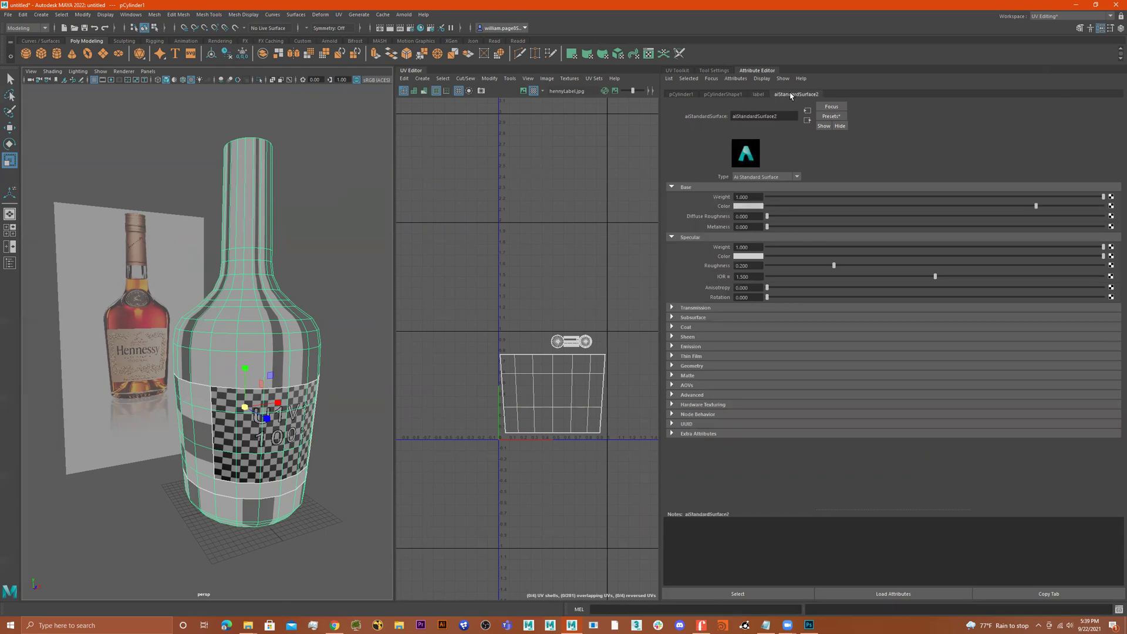
{"action": "double_click", "coordinate": [779, 117]}
{"action": "type", "text": "bottleColor"}
{"action": "key", "text": "Return"}
{"action": "double_click", "coordinate": [746, 117]}
{"action": "type", "text": "he"}
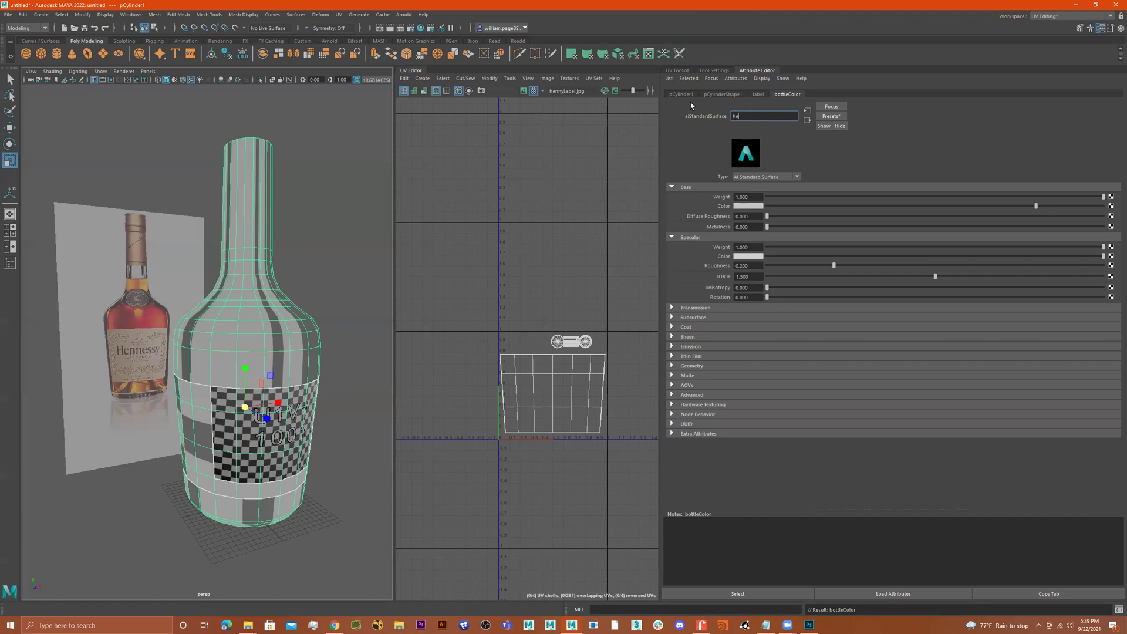
{"action": "type", "text": "nnyBottle"}
{"action": "key", "text": "Return"}
Step: Set hennyBottle's base color to a reddish brown with hue about 17, saturation 0.520 and value 0.680
{"action": "left_click", "coordinate": [753, 206]}
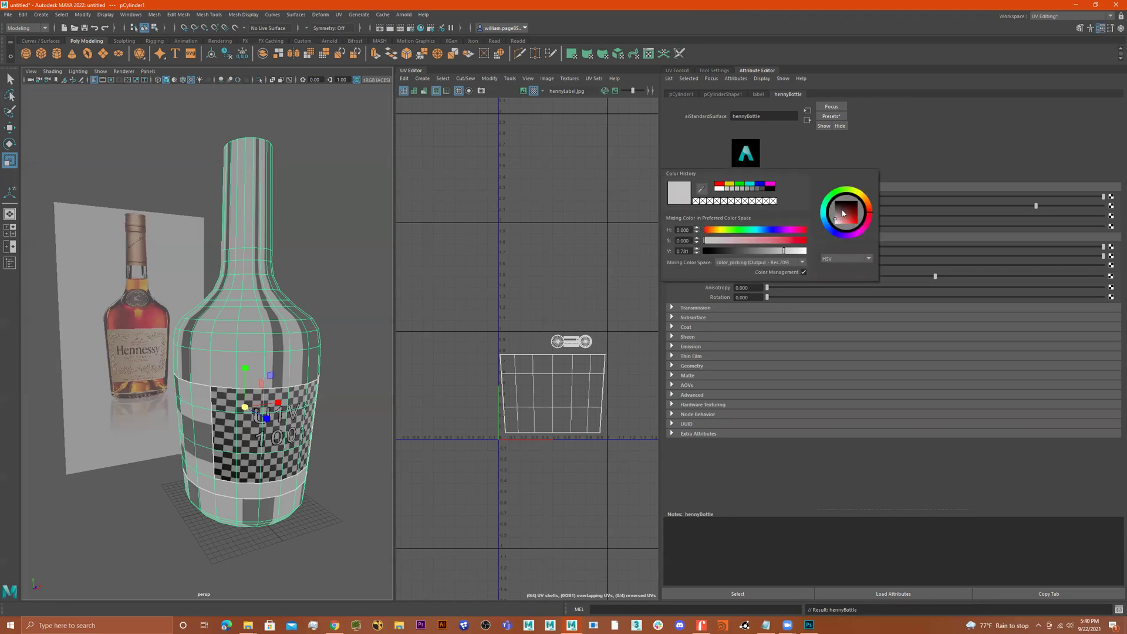
{"action": "left_click", "coordinate": [710, 231]}
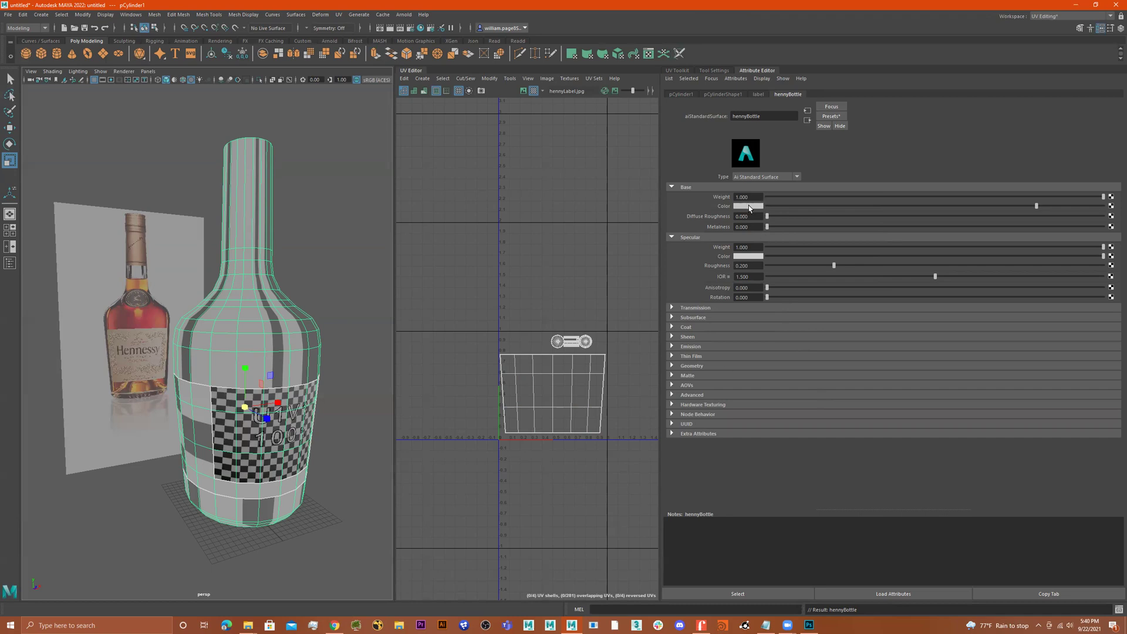
{"action": "left_click", "coordinate": [749, 206]}
{"action": "left_click", "coordinate": [742, 208]}
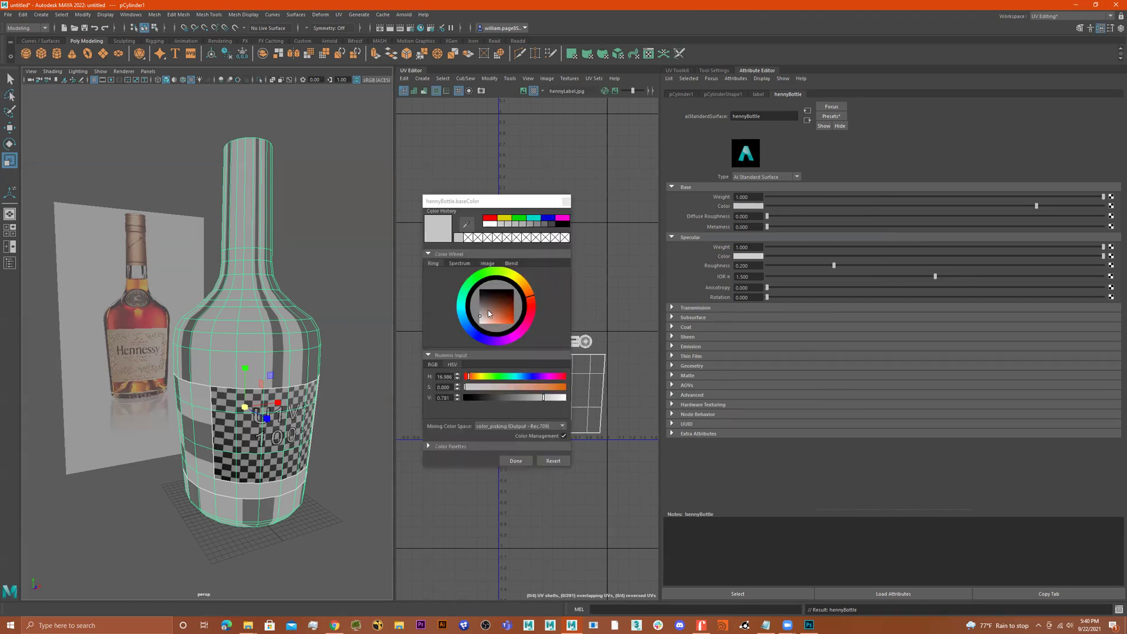
{"action": "left_click_drag", "start_coordinate": [499, 311], "coordinate": [497, 313]}
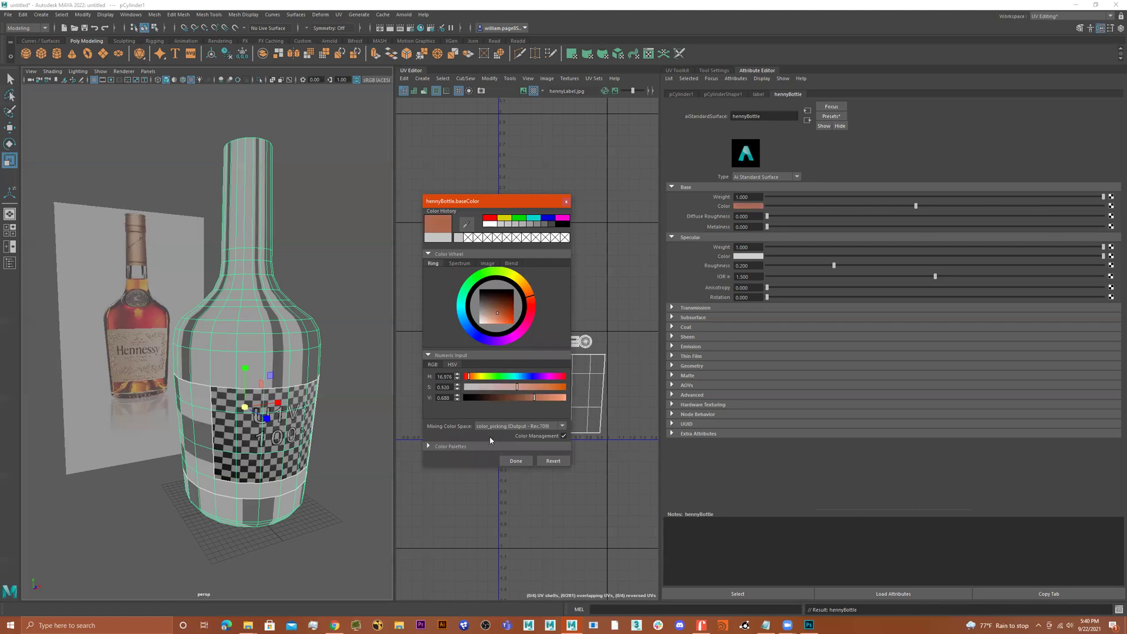
{"action": "left_click", "coordinate": [515, 460]}
Step: Return the bottle to object mode and clear the selection to inspect the colored glass around the label
{"action": "right_click", "coordinate": [235, 305]}
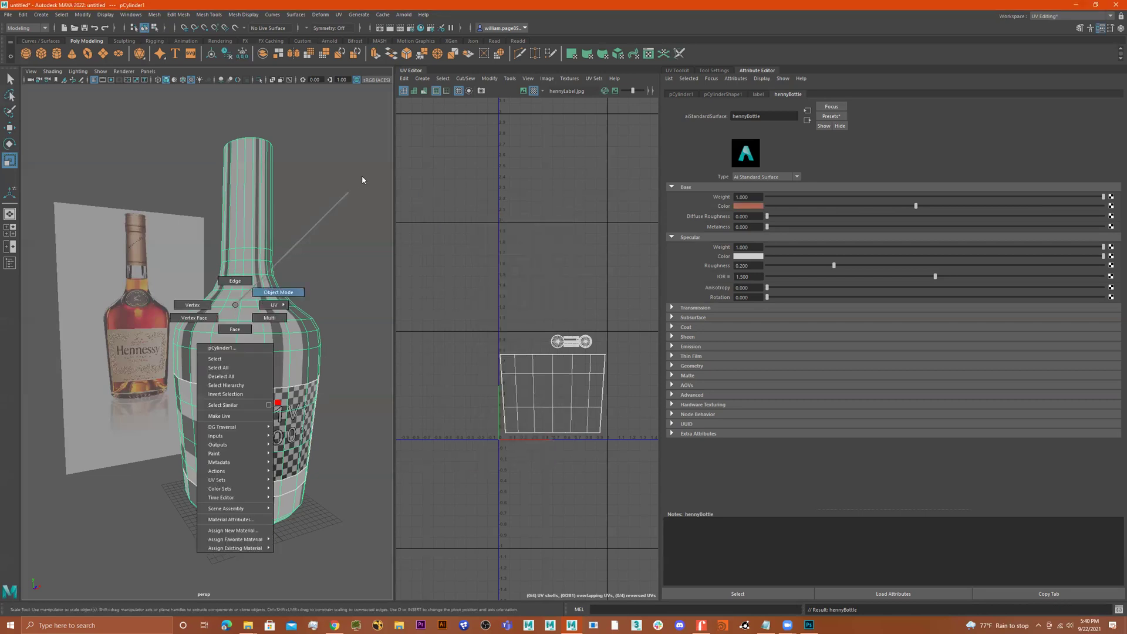
{"action": "left_click", "coordinate": [342, 221]}
{"action": "left_click_drag", "start_coordinate": [342, 221], "coordinate": [237, 313], "text": "alt"}
{"action": "left_click", "coordinate": [234, 312]}
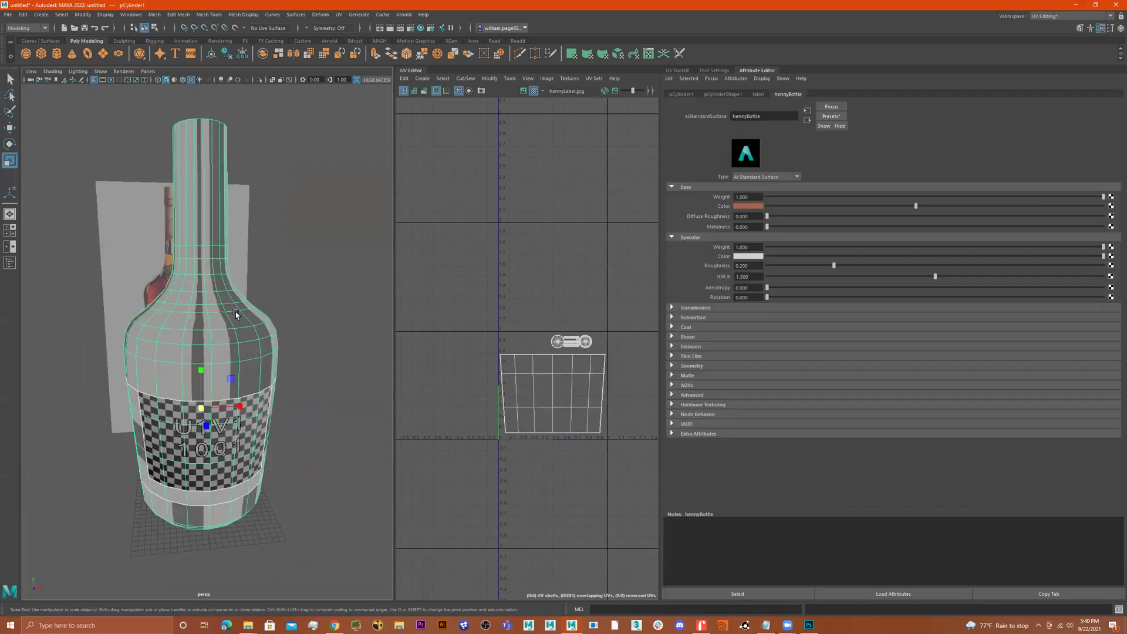
{"action": "left_click", "coordinate": [295, 292]}
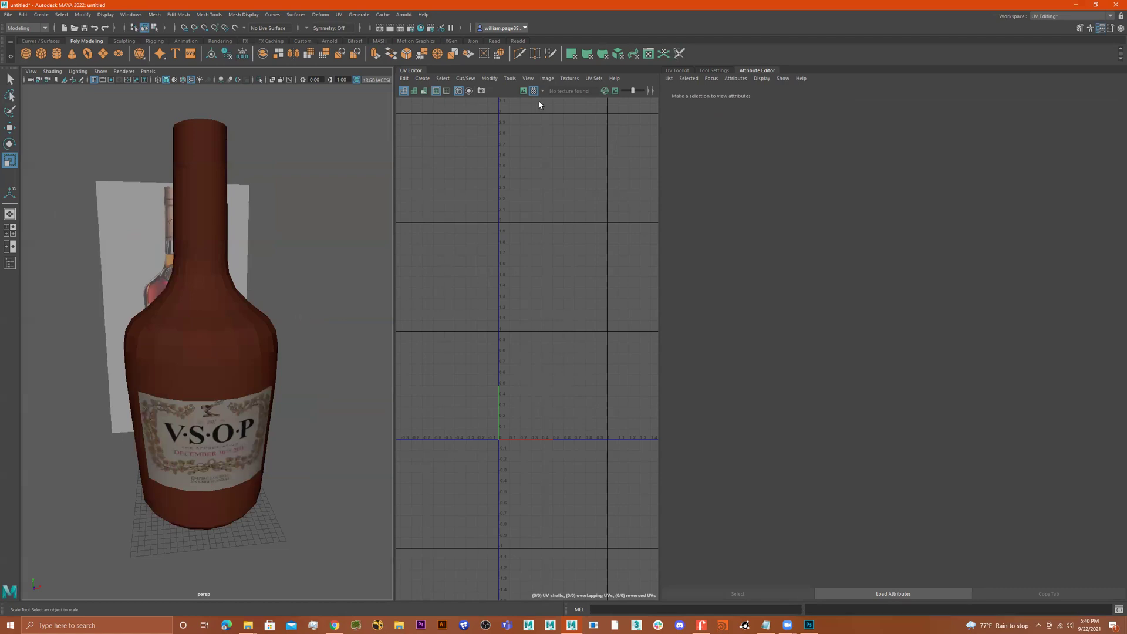
Step: Reselect the bottle and compare its transform, shape, label material and hennyBottle material attributes
{"action": "left_click", "coordinate": [265, 352]}
{"action": "left_click_drag", "start_coordinate": [287, 342], "coordinate": [281, 329], "text": "alt"}
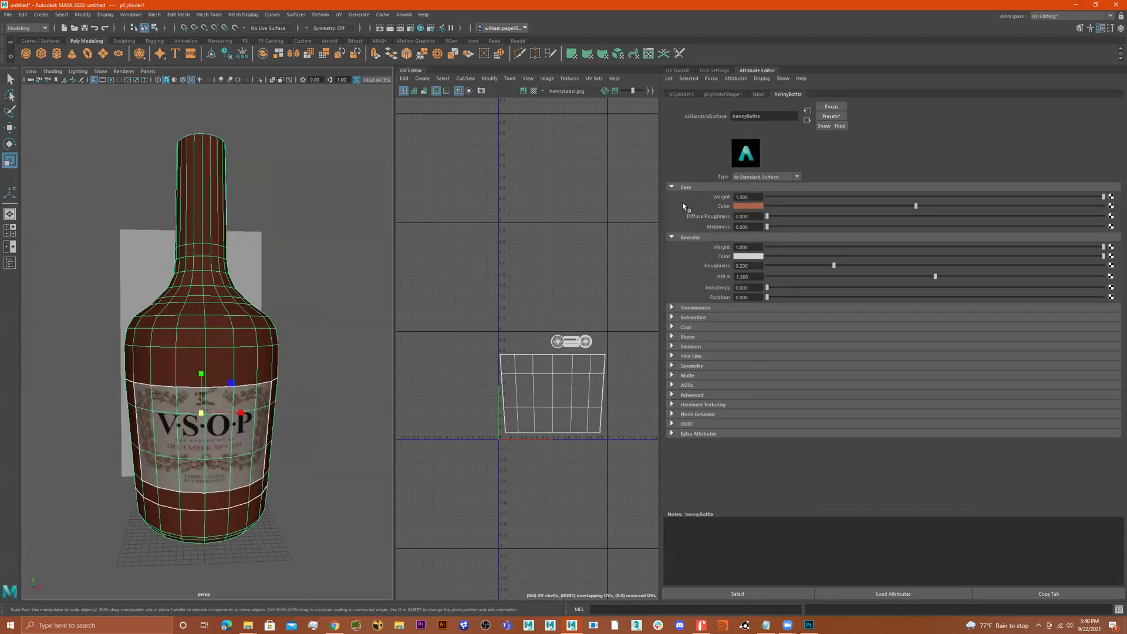
{"action": "right_click", "coordinate": [235, 287]}
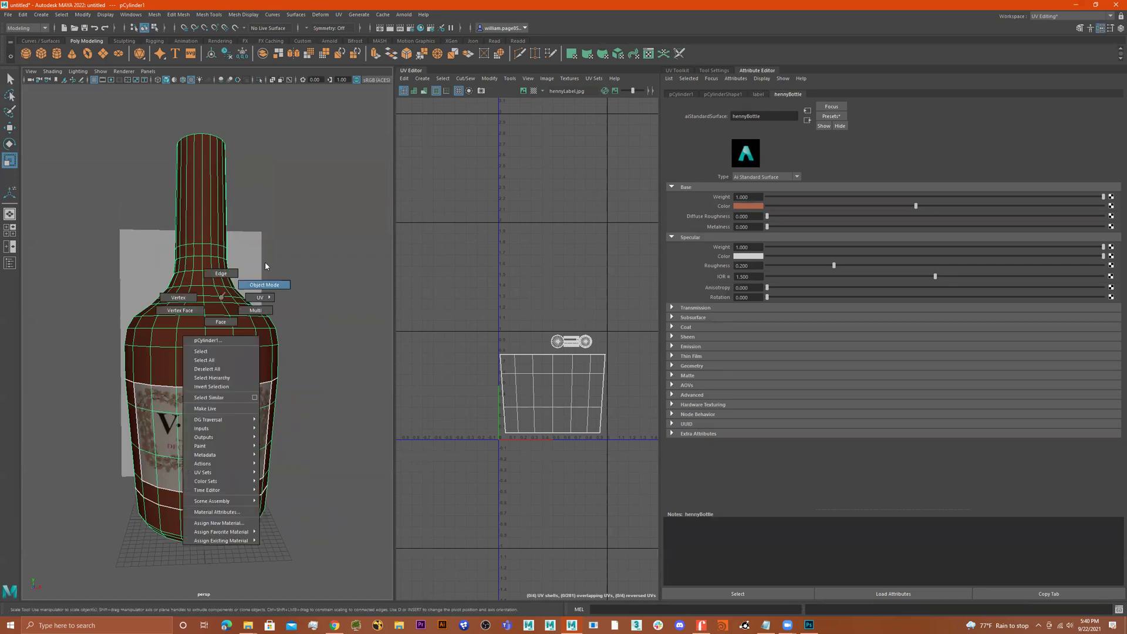
{"action": "left_click", "coordinate": [319, 215]}
{"action": "left_click", "coordinate": [221, 352]}
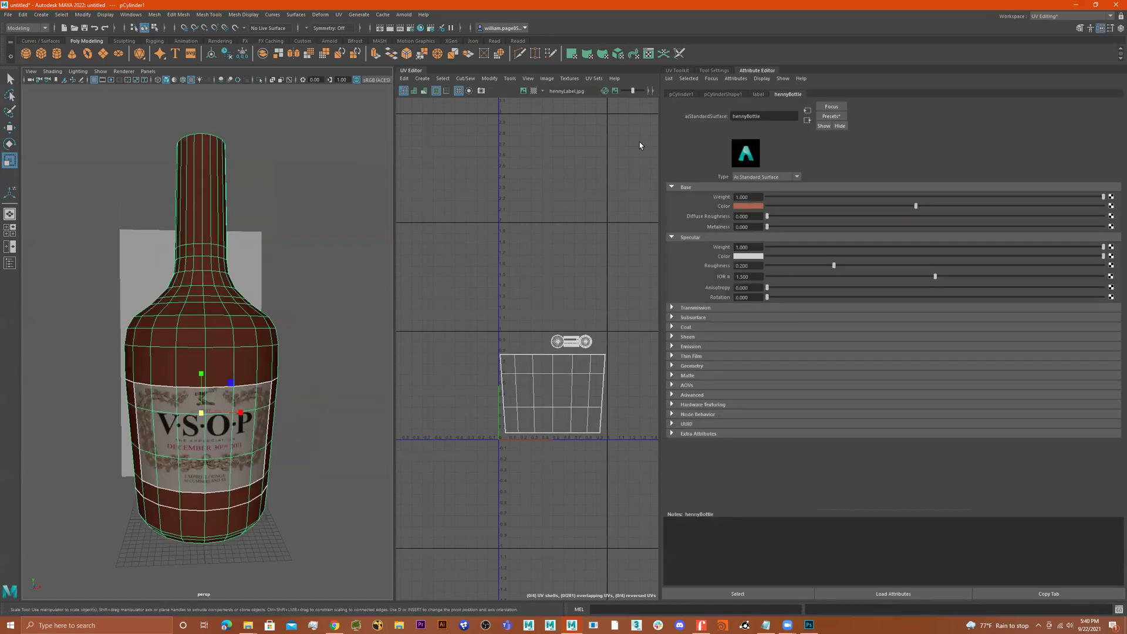
{"action": "left_click", "coordinate": [694, 94]}
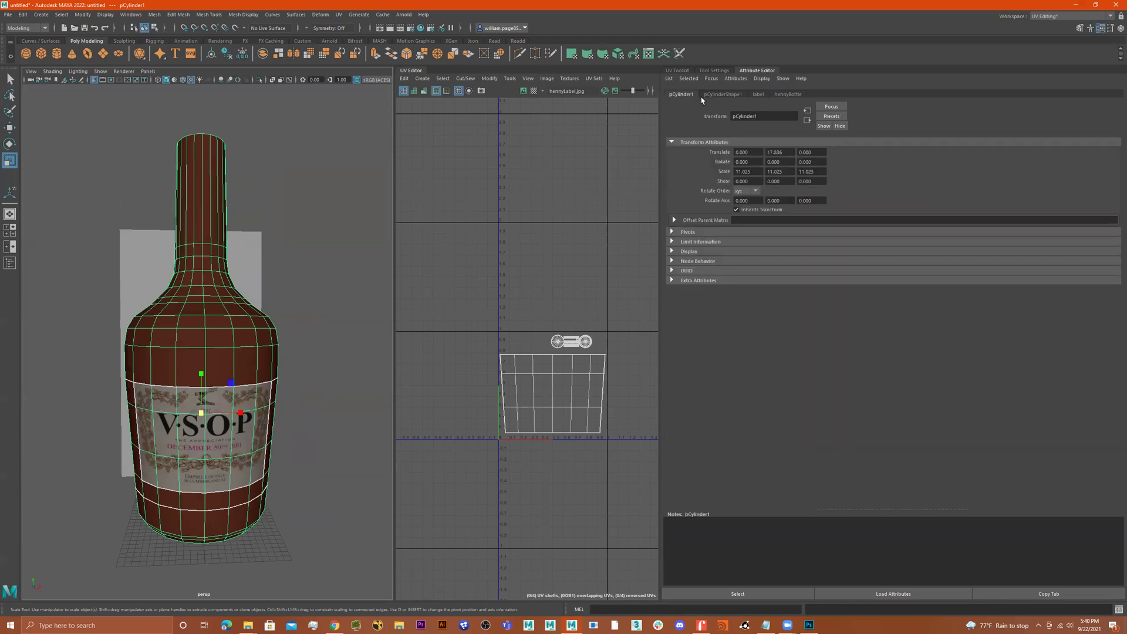
{"action": "left_click", "coordinate": [722, 94]}
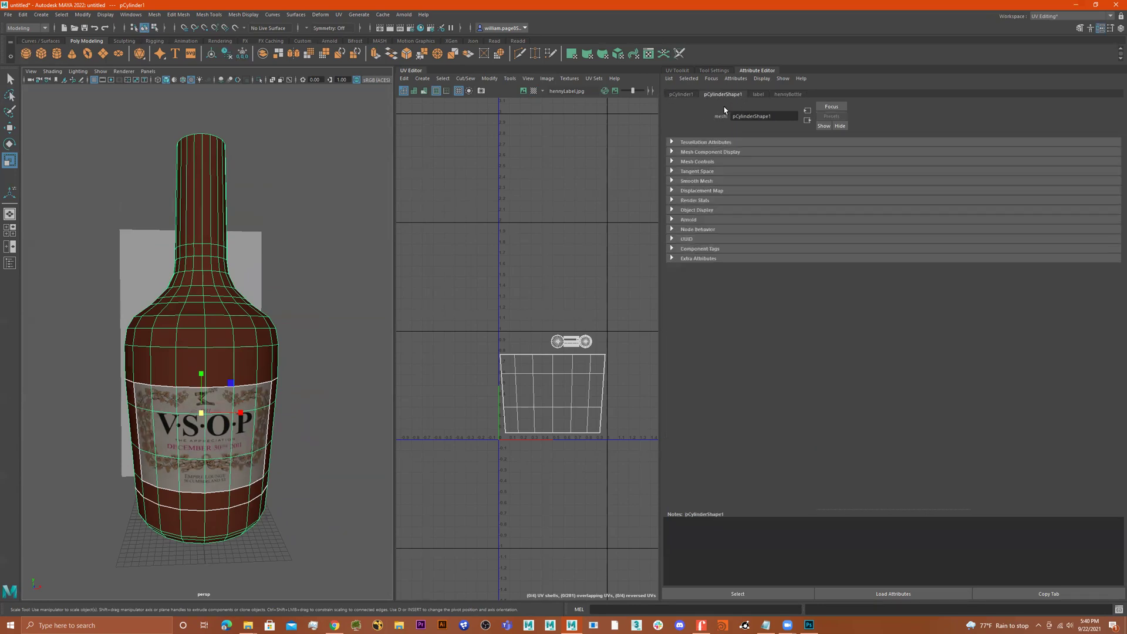
{"action": "left_click", "coordinate": [757, 94]}
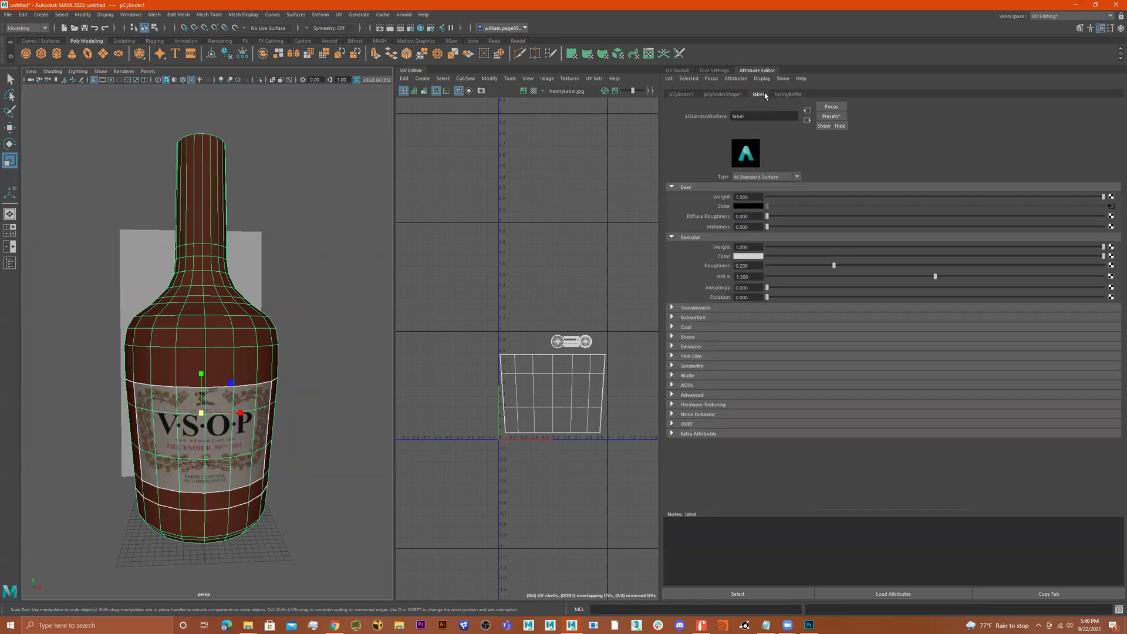
{"action": "left_click", "coordinate": [787, 94]}
{"action": "left_click", "coordinate": [763, 95]}
{"action": "left_click", "coordinate": [786, 94]}
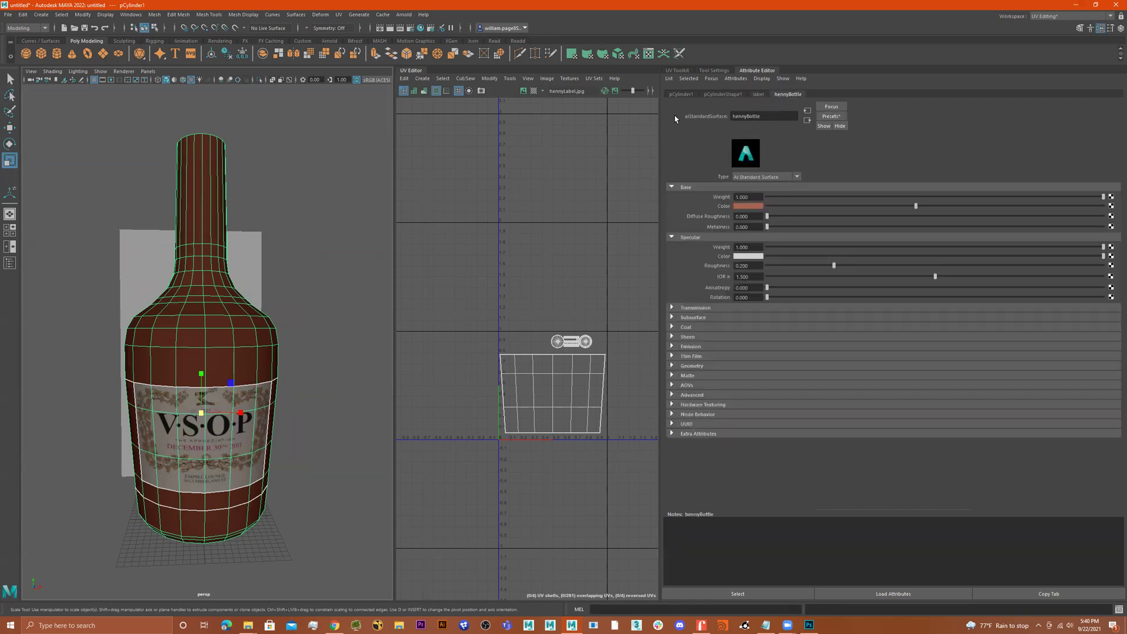
Step: Open the bottle's material attributes and review the label material and its shading group
{"action": "right_click_drag", "start_coordinate": [224, 330], "coordinate": [394, 175]}
{"action": "left_click", "coordinate": [346, 235]}
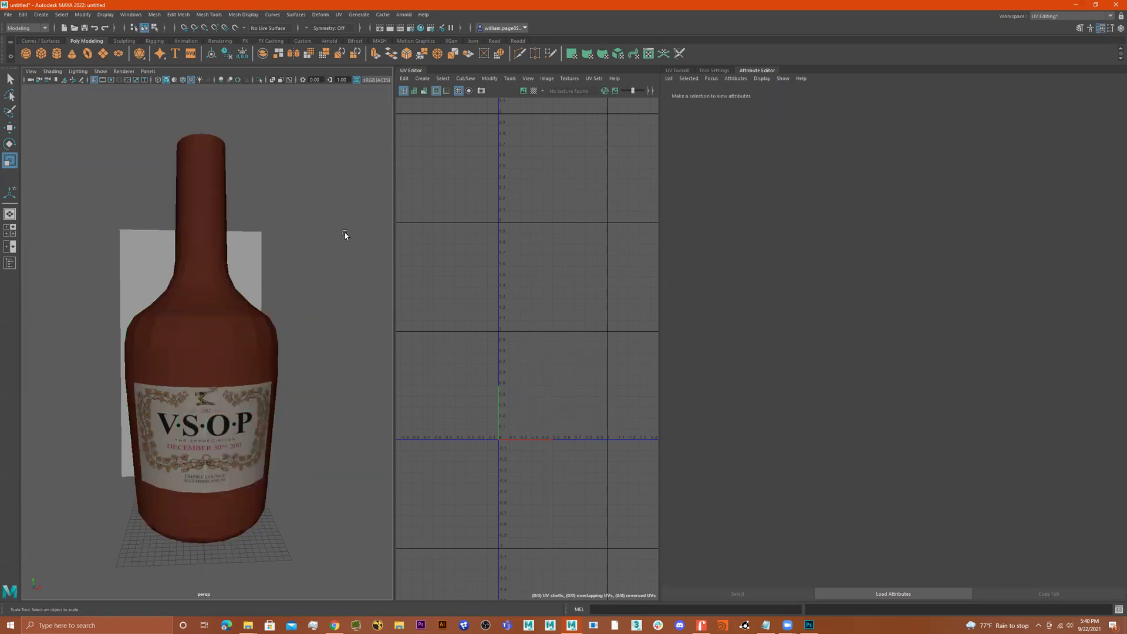
{"action": "left_click", "coordinate": [198, 320]}
{"action": "right_click", "coordinate": [201, 297]}
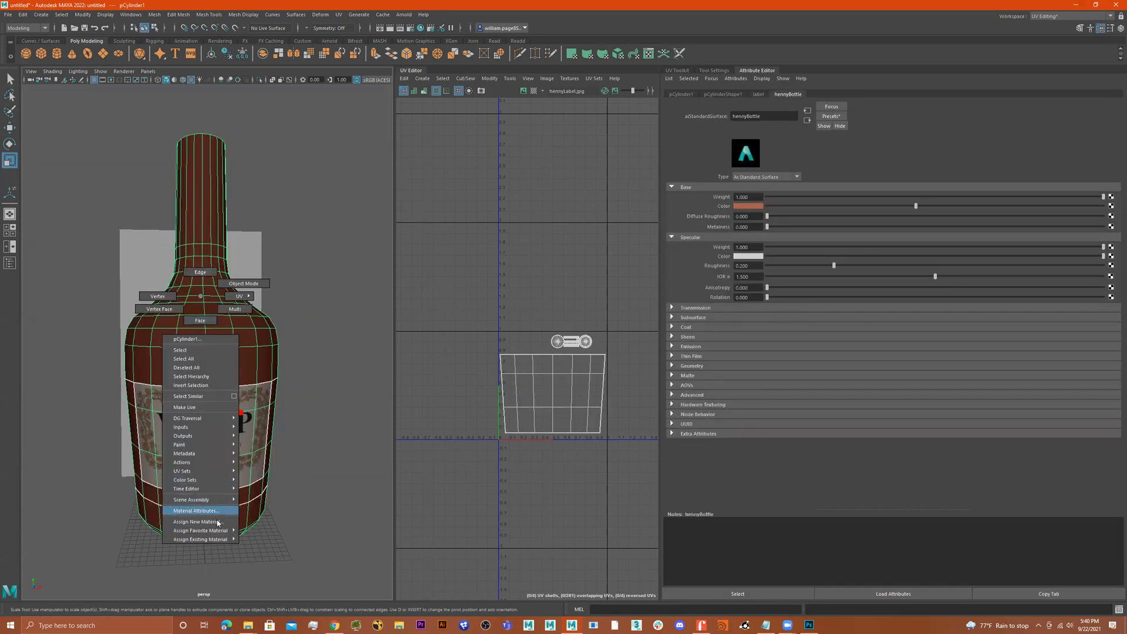
{"action": "left_click", "coordinate": [204, 511]}
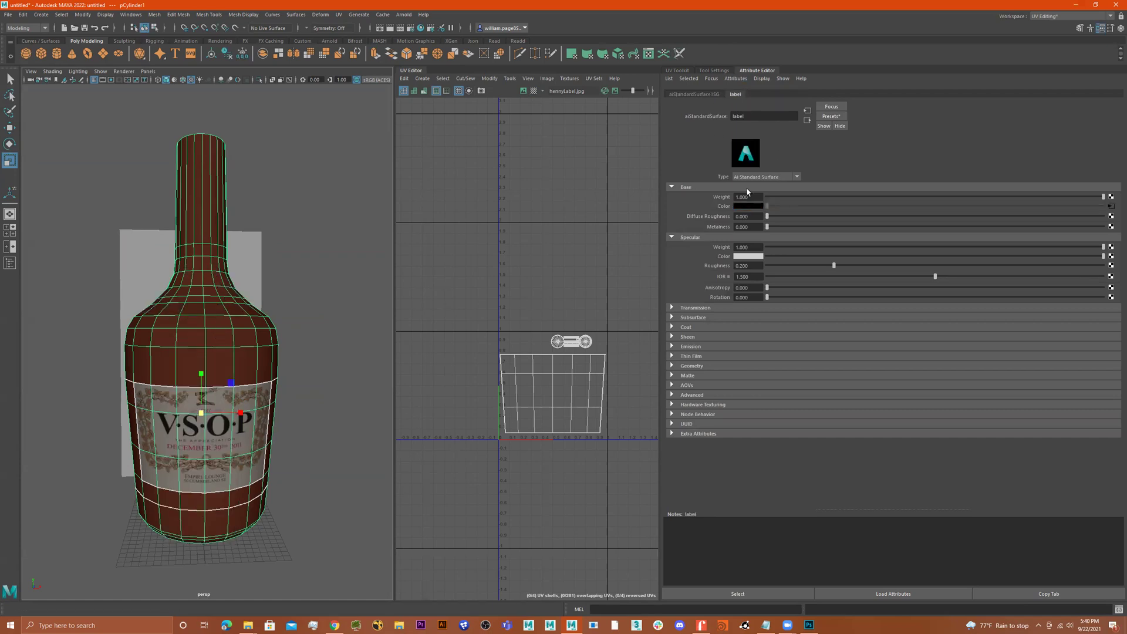
{"action": "left_click", "coordinate": [705, 95]}
{"action": "left_click", "coordinate": [735, 94]}
Step: Reselect the bottle and brighten hennyBottle's base color to a lighter orange-brown
{"action": "left_click", "coordinate": [249, 336]}
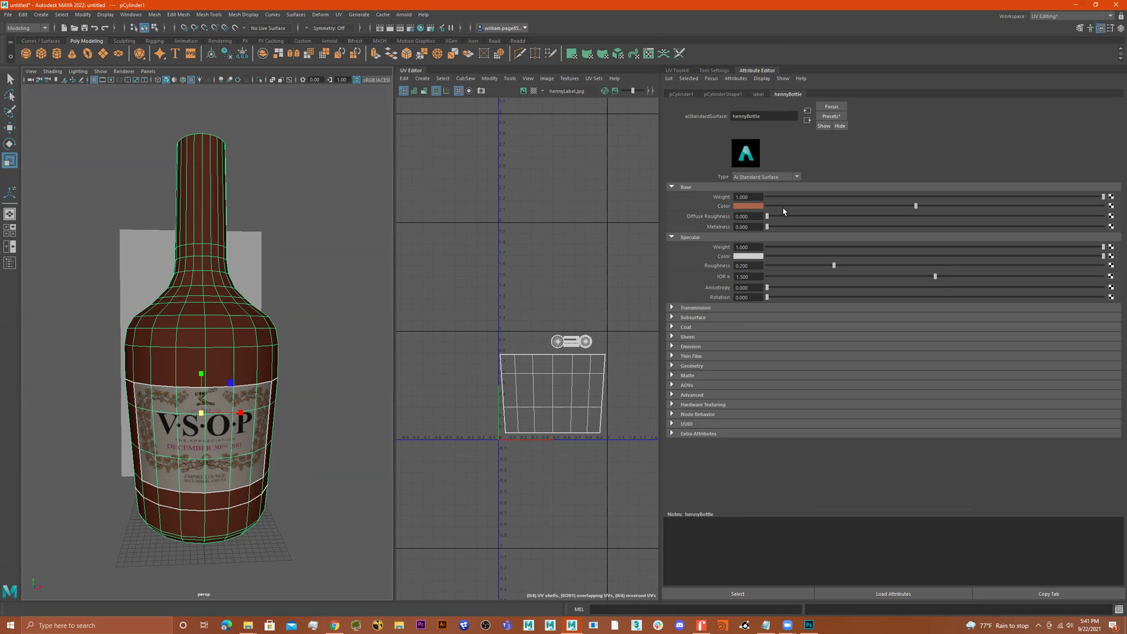
{"action": "left_click_drag", "start_coordinate": [880, 209], "coordinate": [1093, 207]}
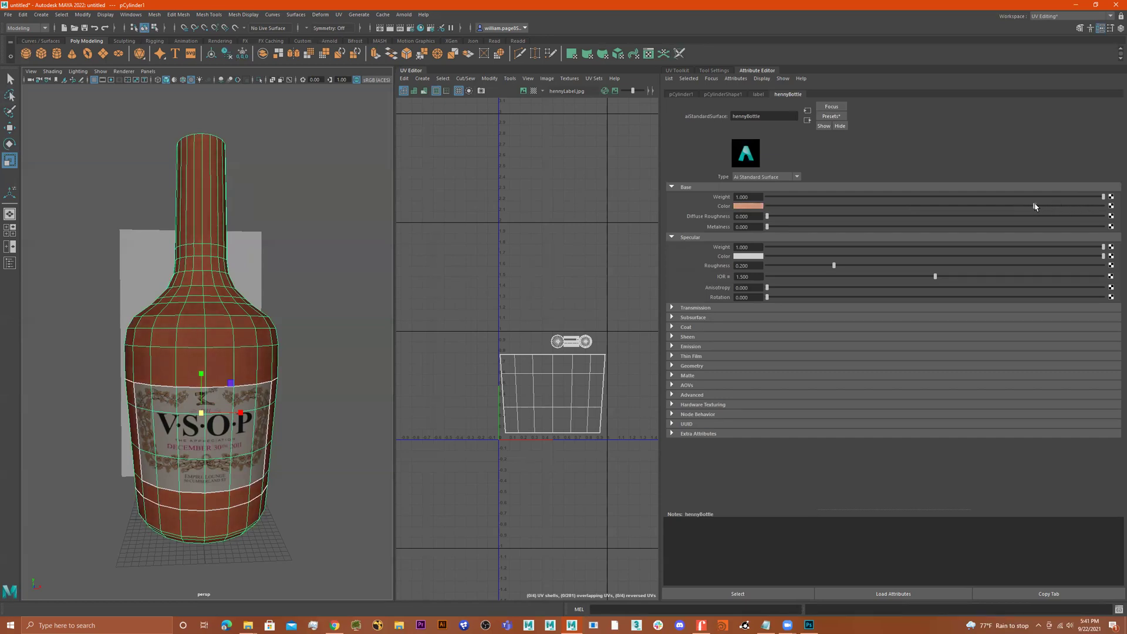
Step: Change the hennyBottle material's base color to a saturated magenta
{"action": "left_click", "coordinate": [752, 206]}
{"action": "left_click", "coordinate": [765, 183]}
{"action": "left_click", "coordinate": [773, 249]}
{"action": "mouse_move", "coordinate": [780, 251]}
{"action": "left_mouse_down"}
{"action": "mouse_move", "coordinate": [808, 253]}
{"action": "mouse_move", "coordinate": [791, 252]}
{"action": "left_mouse_up"}
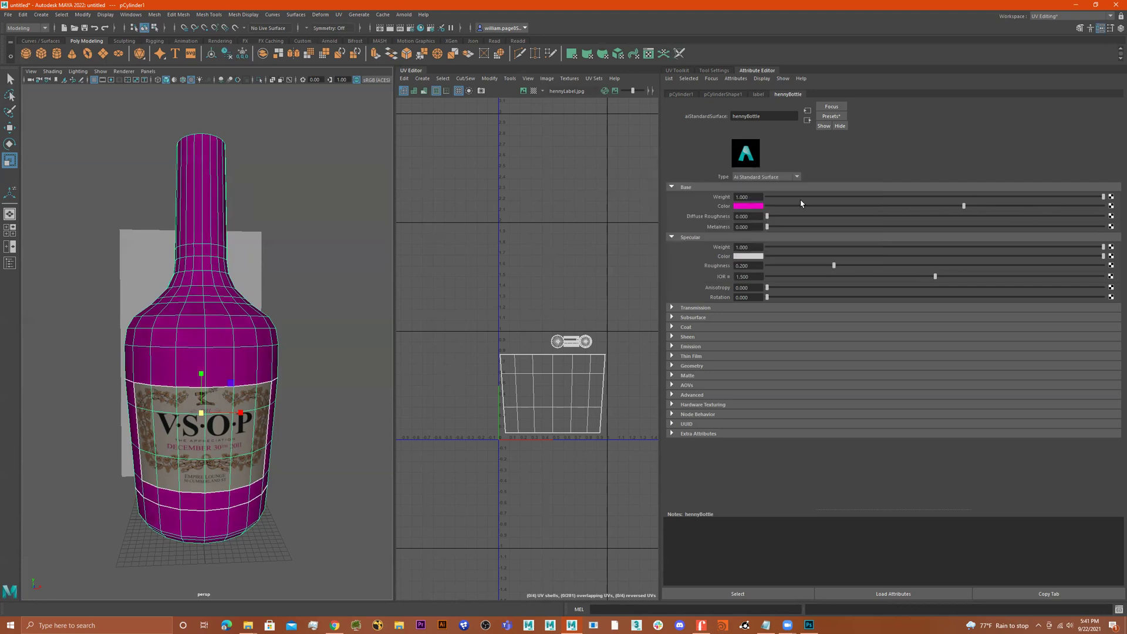
Step: Inspect the bottle's neck and body with and without the smooth mesh preview
{"action": "left_click_drag", "start_coordinate": [301, 261], "coordinate": [356, 294], "text": "alt"}
{"action": "left_click", "coordinate": [351, 297]}
{"action": "left_click", "coordinate": [205, 347]}
{"action": "key", "text": "3"}
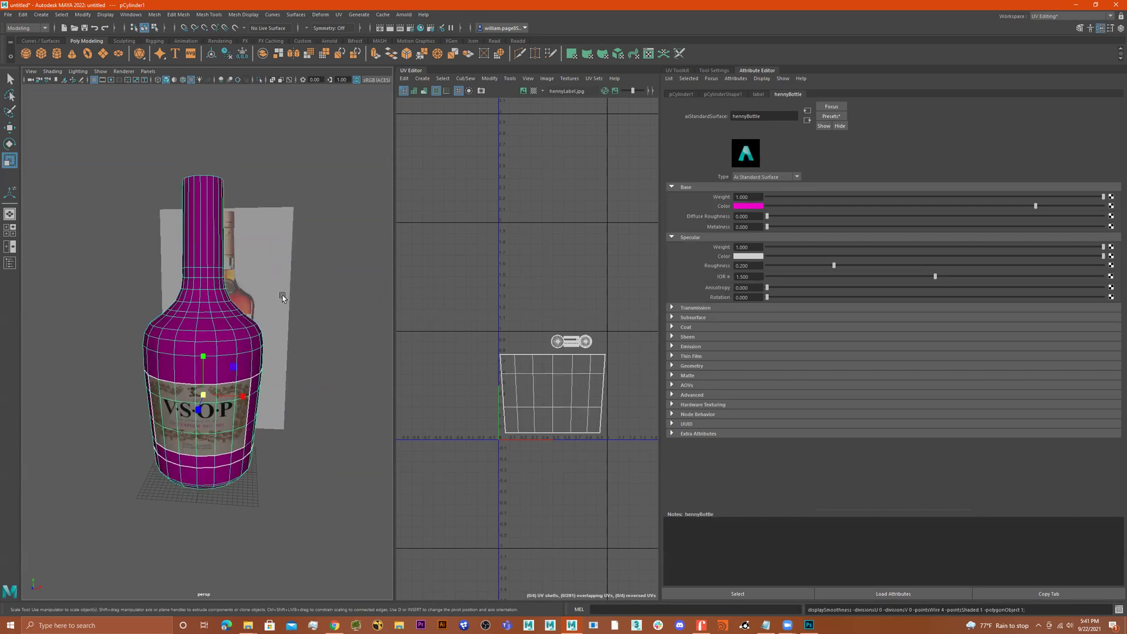
{"action": "left_click_drag", "start_coordinate": [184, 297], "coordinate": [199, 277], "text": "alt"}
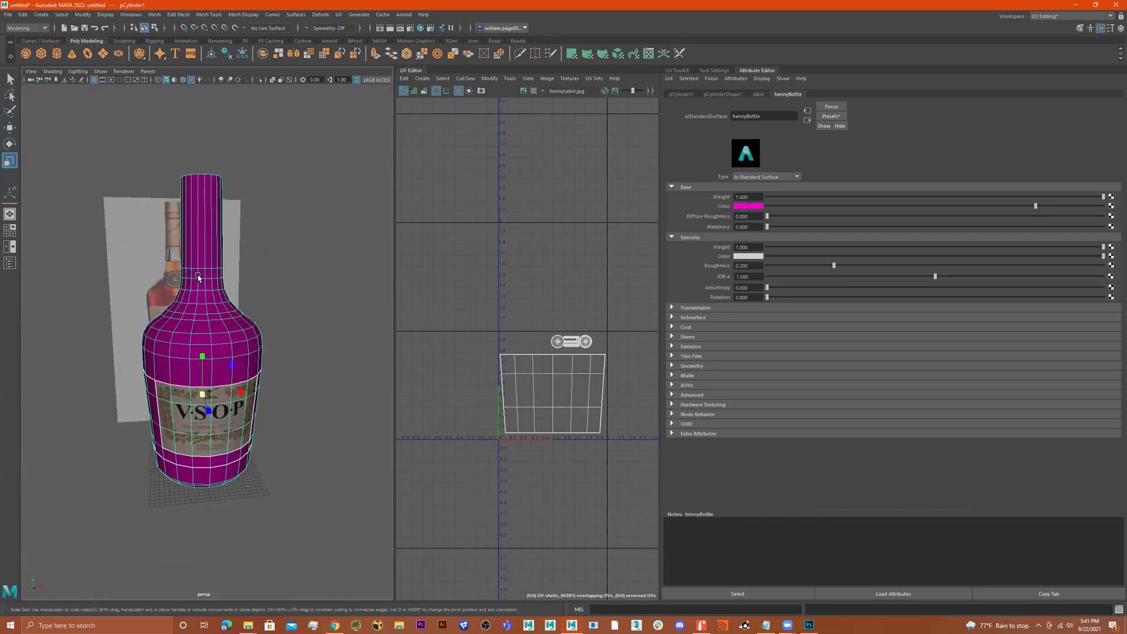
{"action": "key", "text": "1"}
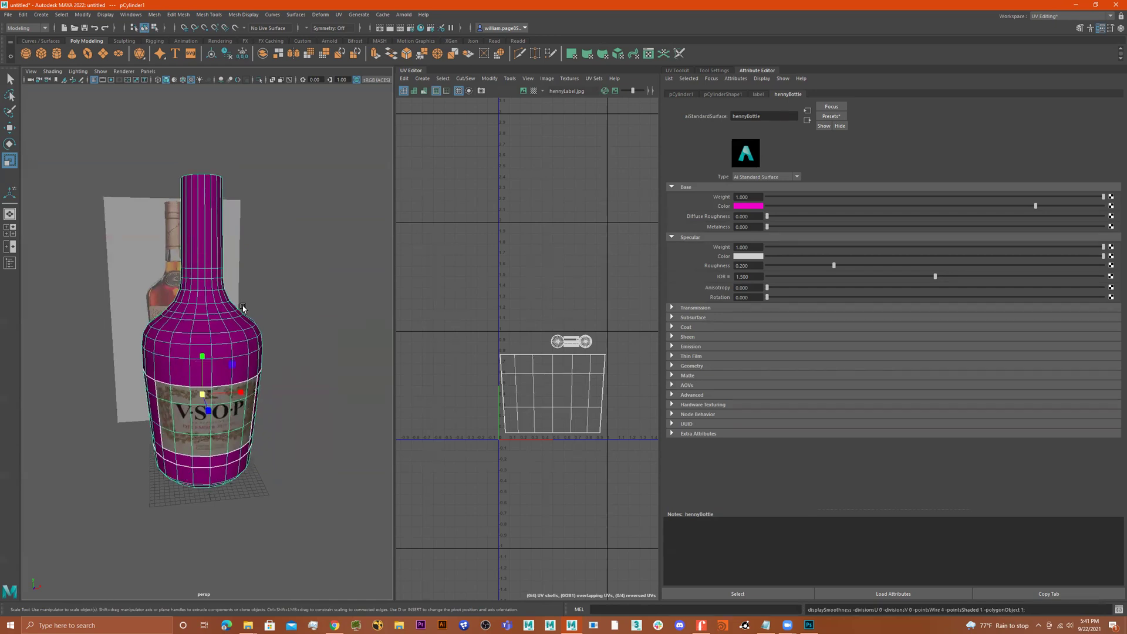
{"action": "left_click_drag", "start_coordinate": [212, 202], "coordinate": [249, 297], "text": "alt"}
{"action": "key", "text": "3"}
{"action": "key", "text": "1"}
{"action": "key", "text": "3"}
{"action": "key", "text": "1"}
Step: Bevel the edge loop around the top rim of the bottle's neck with a fraction of 0.04
{"action": "right_click_drag", "start_coordinate": [217, 288], "coordinate": [222, 284]}
{"action": "left_click", "coordinate": [221, 284]}
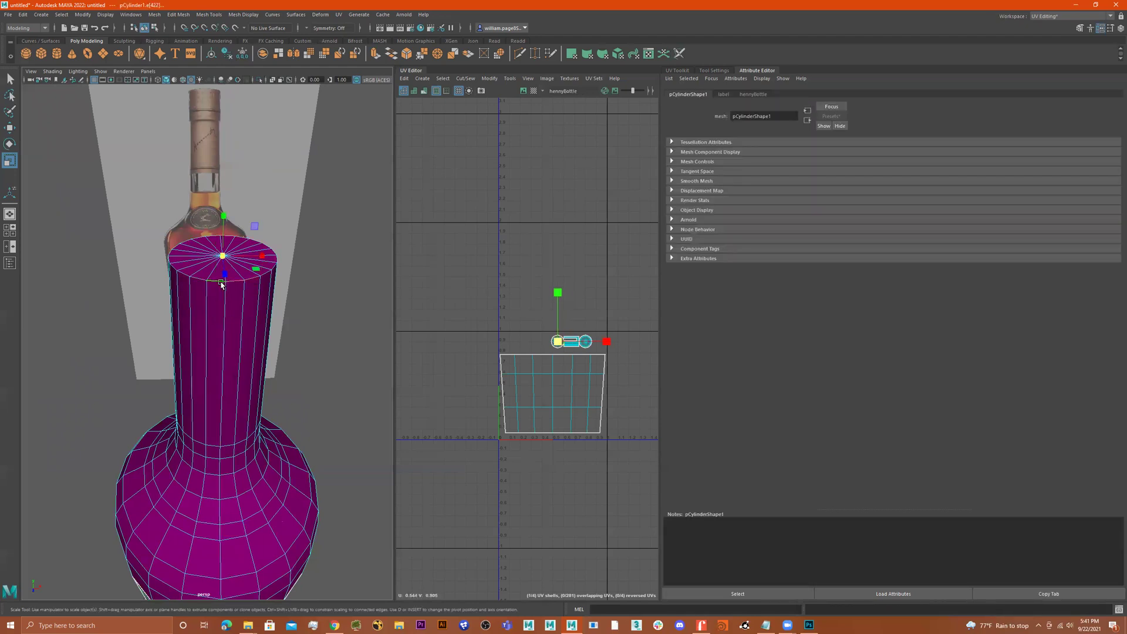
{"action": "right_click", "coordinate": [290, 299], "text": "shift"}
{"action": "right_click_drag", "start_coordinate": [291, 300], "coordinate": [337, 297], "text": "shift"}
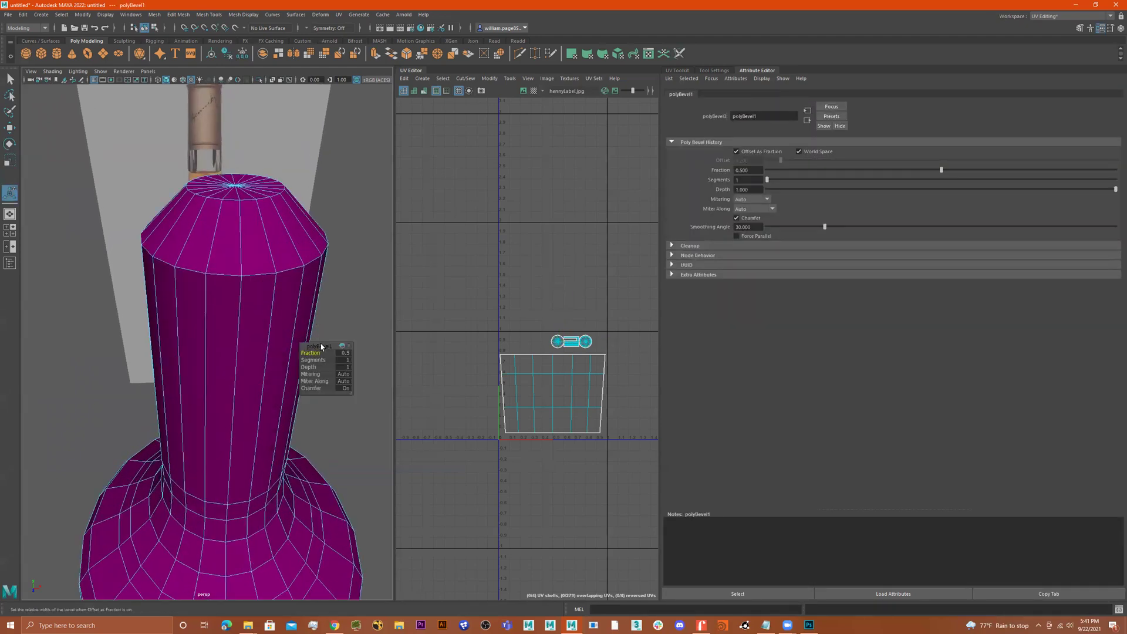
{"action": "middle_click_drag", "start_coordinate": [302, 346], "coordinate": [290, 345]}
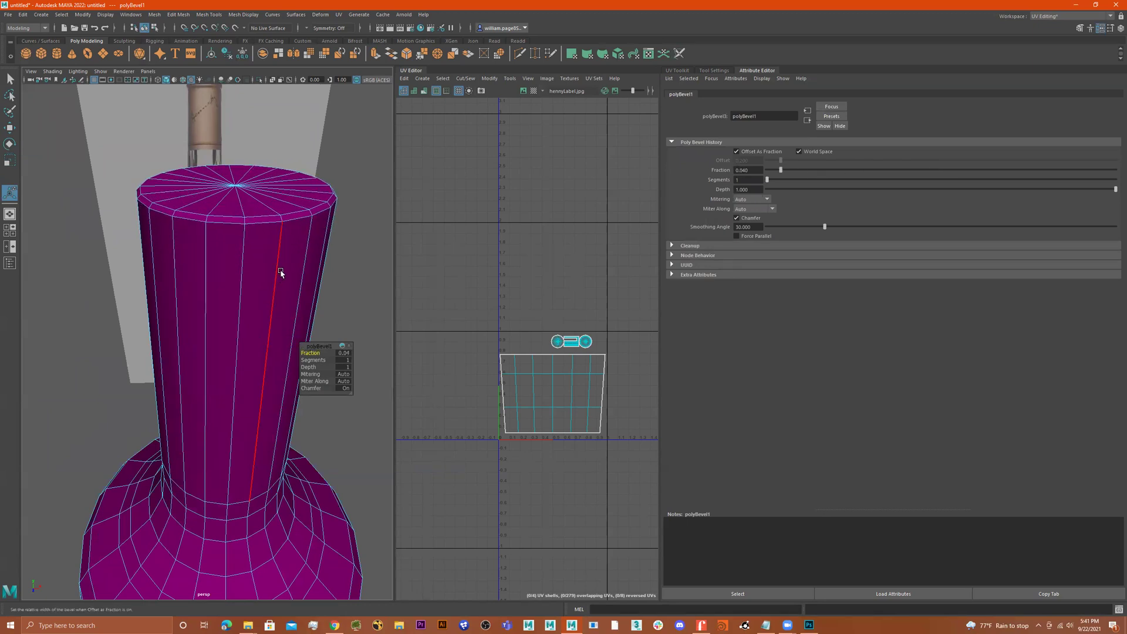
Step: Set the neck rim bevel to 3 segments, checking the edge in smooth mesh preview
{"action": "key", "text": "3"}
{"action": "key", "text": "3"}
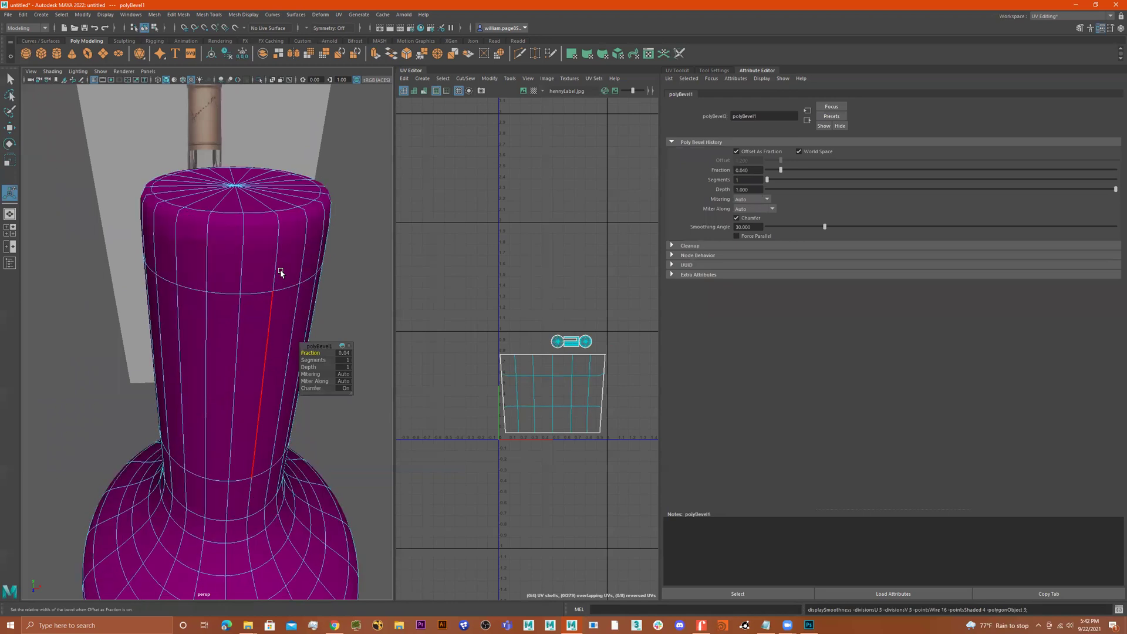
{"action": "key", "text": "1"}
{"action": "left_click_drag", "start_coordinate": [306, 358], "coordinate": [310, 358]}
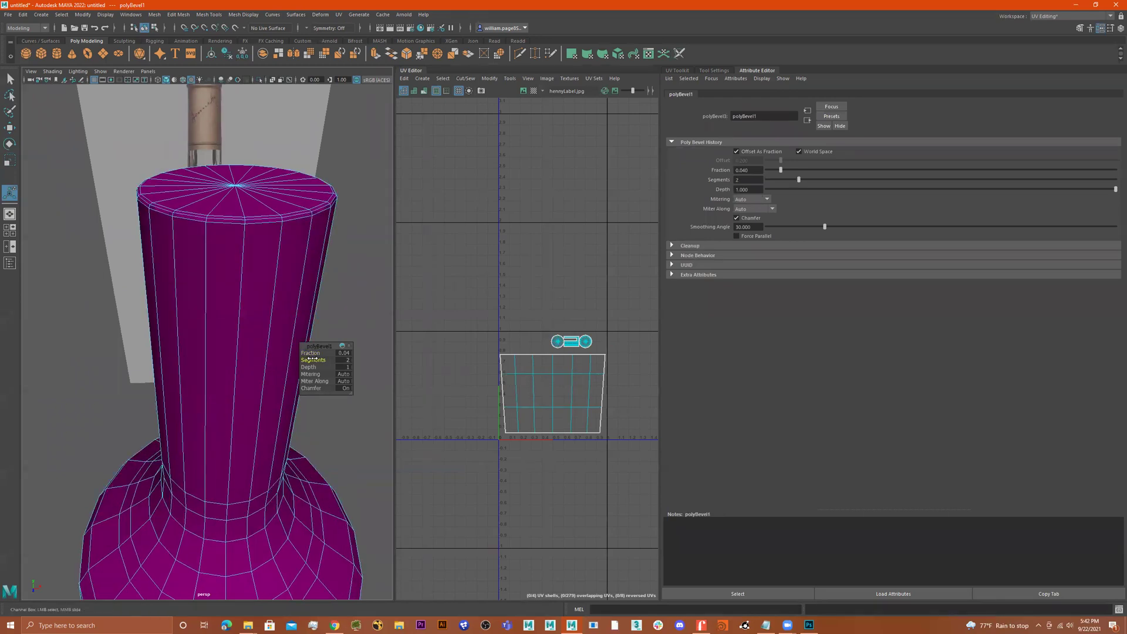
{"action": "key", "text": "3"}
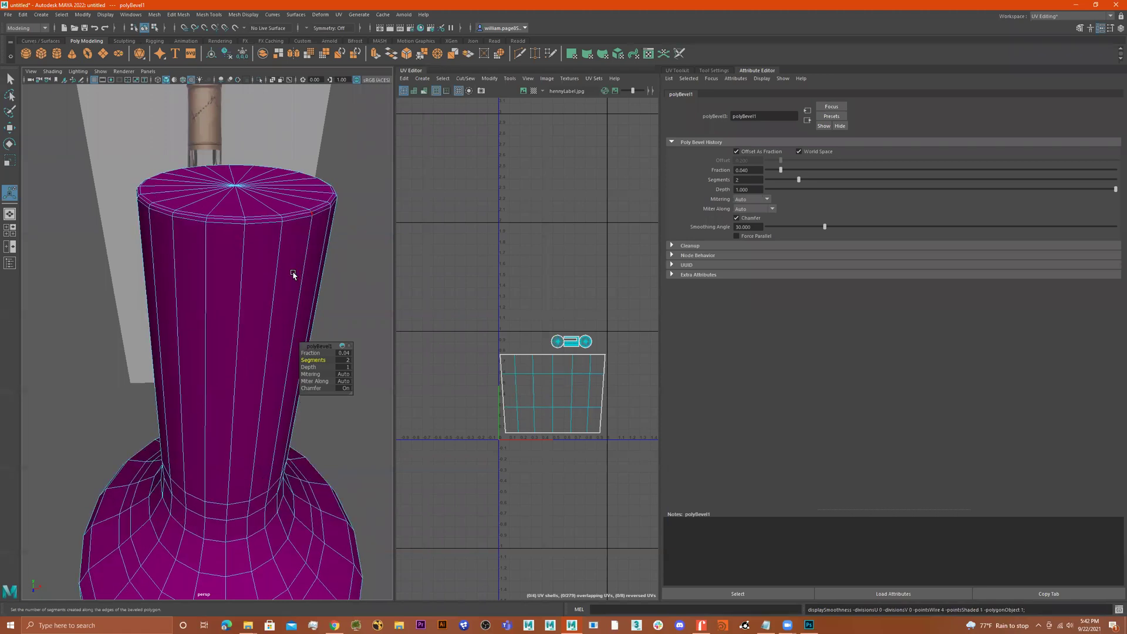
{"action": "key", "text": "1"}
{"action": "left_click_drag", "start_coordinate": [311, 360], "coordinate": [314, 359]}
{"action": "key", "text": "3"}
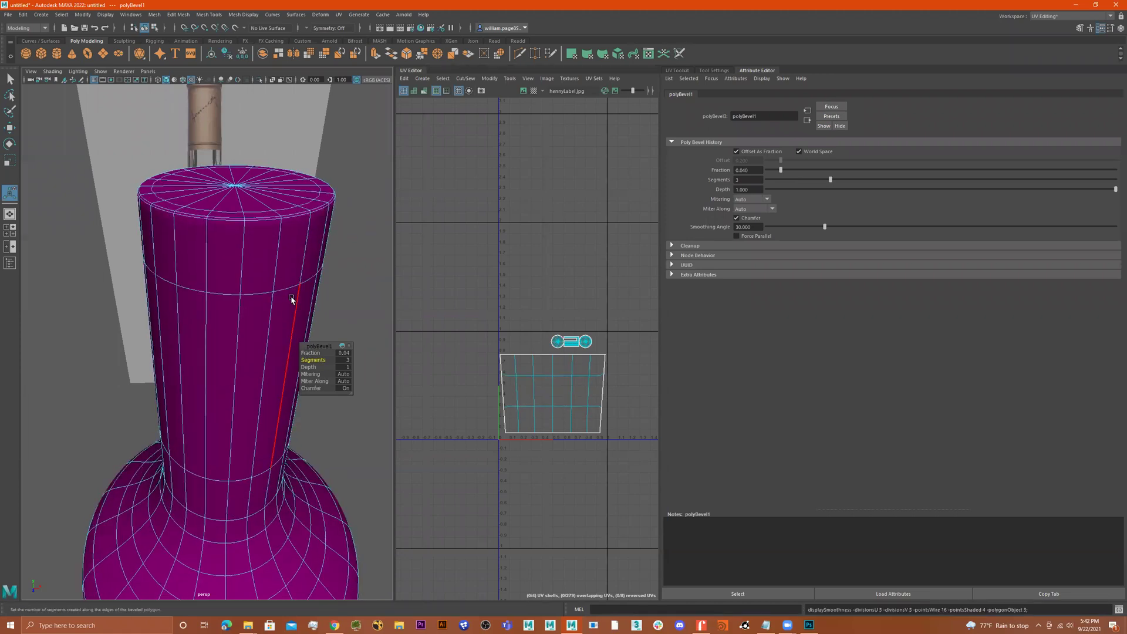
Step: Return the bottle to object mode, then create a polygon cylinder and raise it to the top of the neck
{"action": "key", "text": "q"}
{"action": "right_click_drag", "start_coordinate": [274, 299], "coordinate": [203, 287]}
{"action": "left_click", "coordinate": [332, 271]}
{"action": "left_click_drag", "start_coordinate": [202, 287], "coordinate": [231, 310], "text": "alt"}
{"action": "left_click", "coordinate": [235, 416]}
{"action": "key", "text": "w"}
{"action": "left_click_drag", "start_coordinate": [218, 430], "coordinate": [203, 227]}
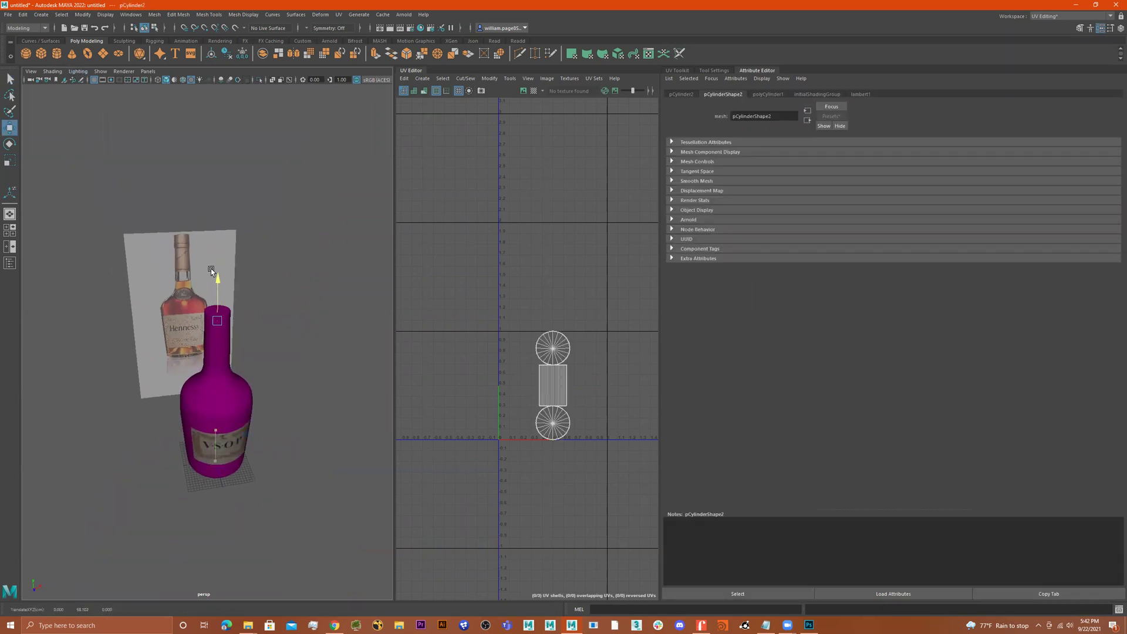
Step: Scale the cylinder to about the neck's width and position it directly on top of the neck
{"action": "key", "text": "r"}
{"action": "mouse_move", "coordinate": [217, 308]}
{"action": "left_mouse_down"}
{"action": "mouse_move", "coordinate": [251, 312]}
{"action": "mouse_move", "coordinate": [232, 307]}
{"action": "left_mouse_up"}
{"action": "scroll", "coordinate": [258, 215], "scroll_direction": "up", "scroll_amount": 5}
{"action": "key", "text": "w"}
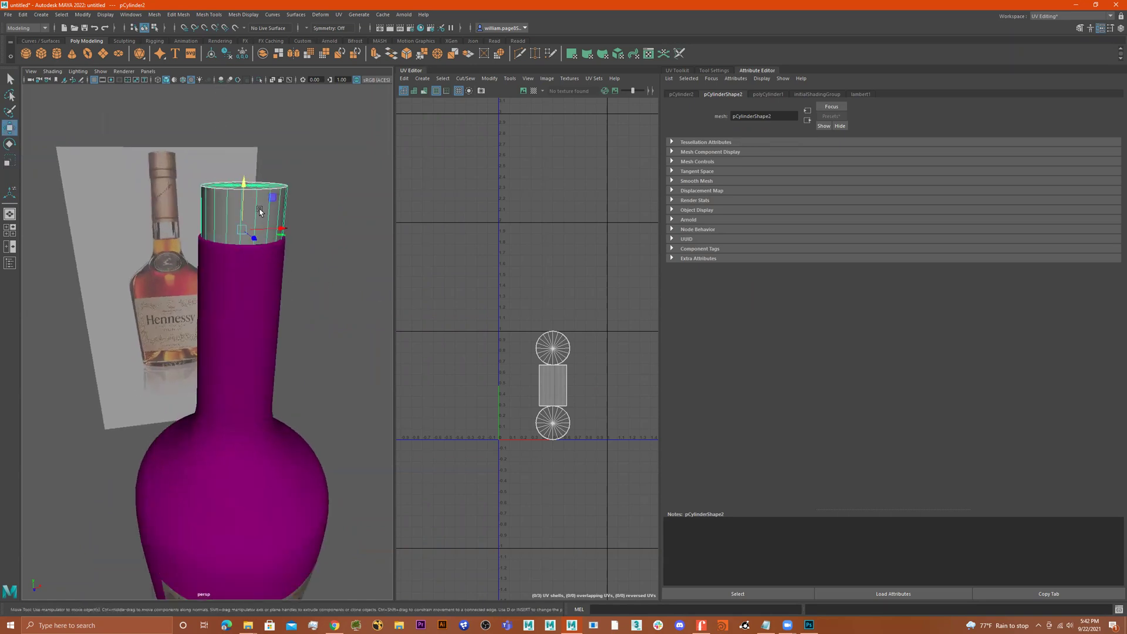
{"action": "left_click_drag", "start_coordinate": [242, 187], "coordinate": [269, 244]}
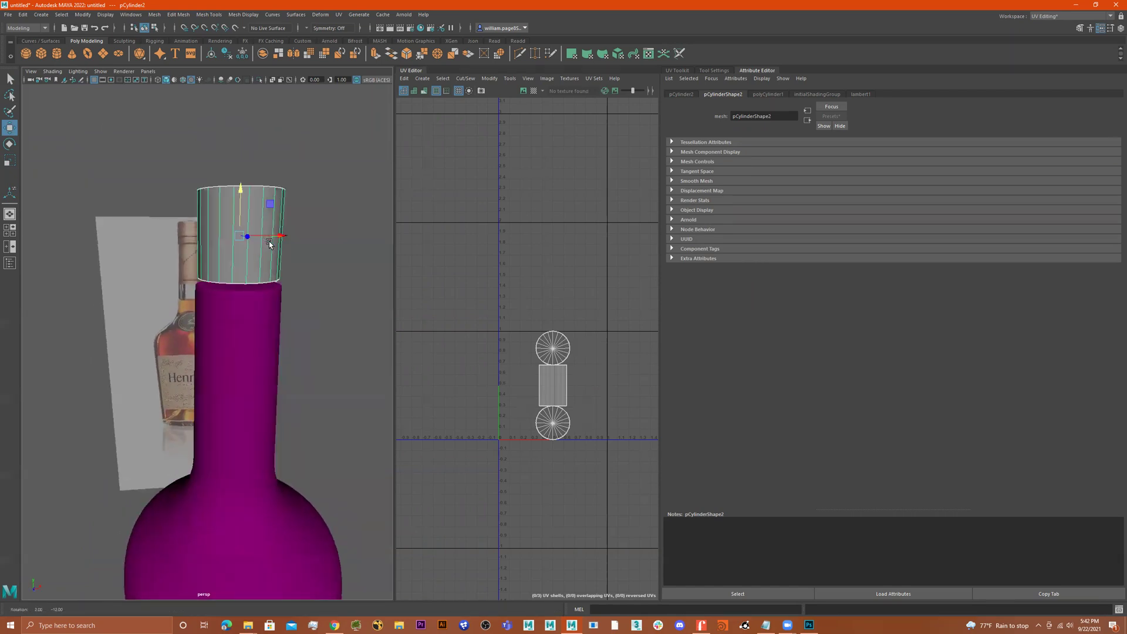
Step: Extrude the cylinder's top cap faces upward twice, first as a thin band and again with a local Z translation of 4.786
{"action": "right_click", "coordinate": [241, 203]}
{"action": "right_click_drag", "start_coordinate": [240, 218], "coordinate": [240, 224]}
{"action": "left_click_drag", "start_coordinate": [319, 143], "coordinate": [144, 225]}
{"action": "left_click_drag", "start_coordinate": [196, 298], "coordinate": [338, 294], "text": "ctrl"}
{"action": "middle_click_drag", "start_coordinate": [338, 294], "coordinate": [304, 287], "text": "alt"}
{"action": "left_click_drag", "start_coordinate": [305, 289], "coordinate": [284, 286], "text": "alt"}
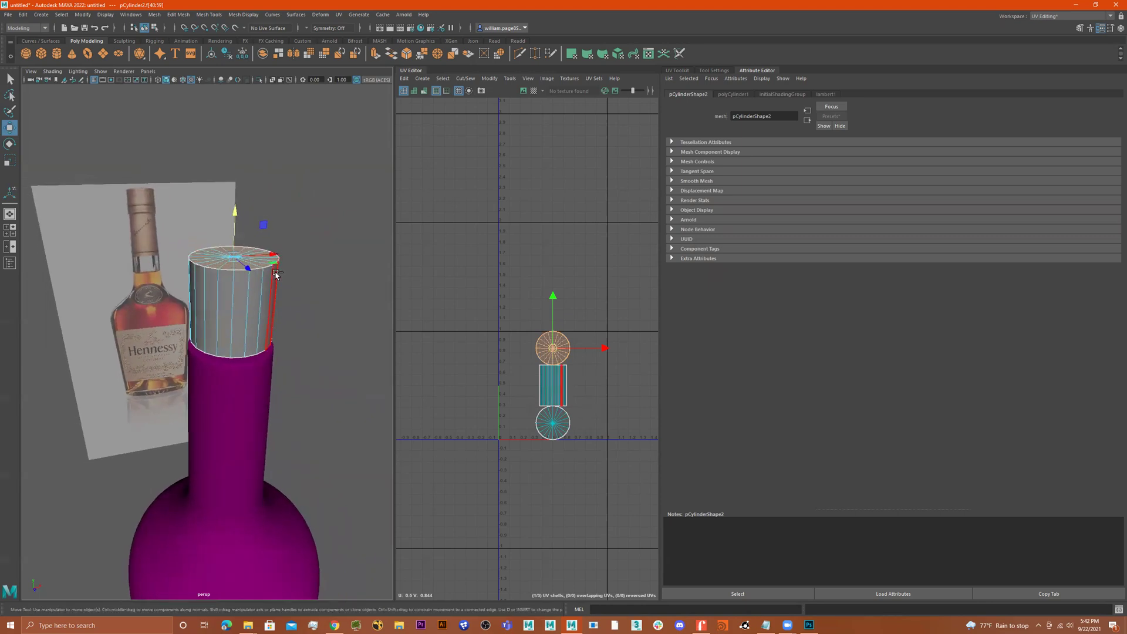
{"action": "key", "text": "ctrl+e"}
{"action": "left_click_drag", "start_coordinate": [251, 231], "coordinate": [262, 155]}
{"action": "key", "text": "ctrl+e"}
{"action": "left_click_drag", "start_coordinate": [272, 203], "coordinate": [258, 241], "text": "alt"}
Step: Bevel the cylinder's top rim with a fraction of 0.06 and 3 segments
{"action": "right_click_drag", "start_coordinate": [244, 268], "coordinate": [249, 237]}
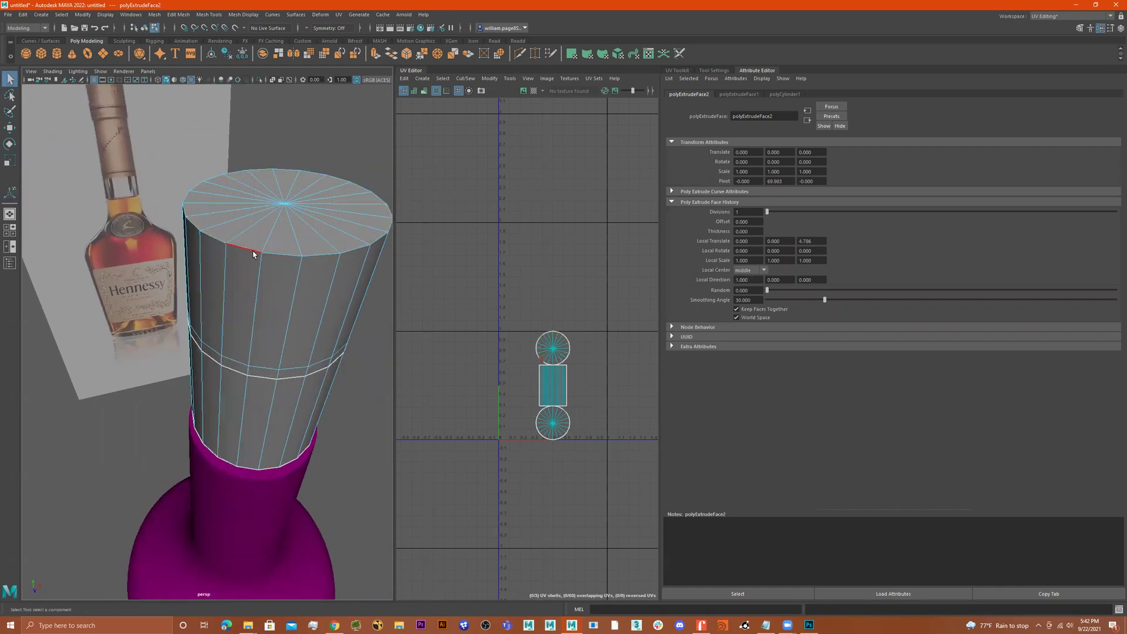
{"action": "left_click", "coordinate": [293, 223]}
{"action": "right_click", "coordinate": [294, 219], "text": "shift"}
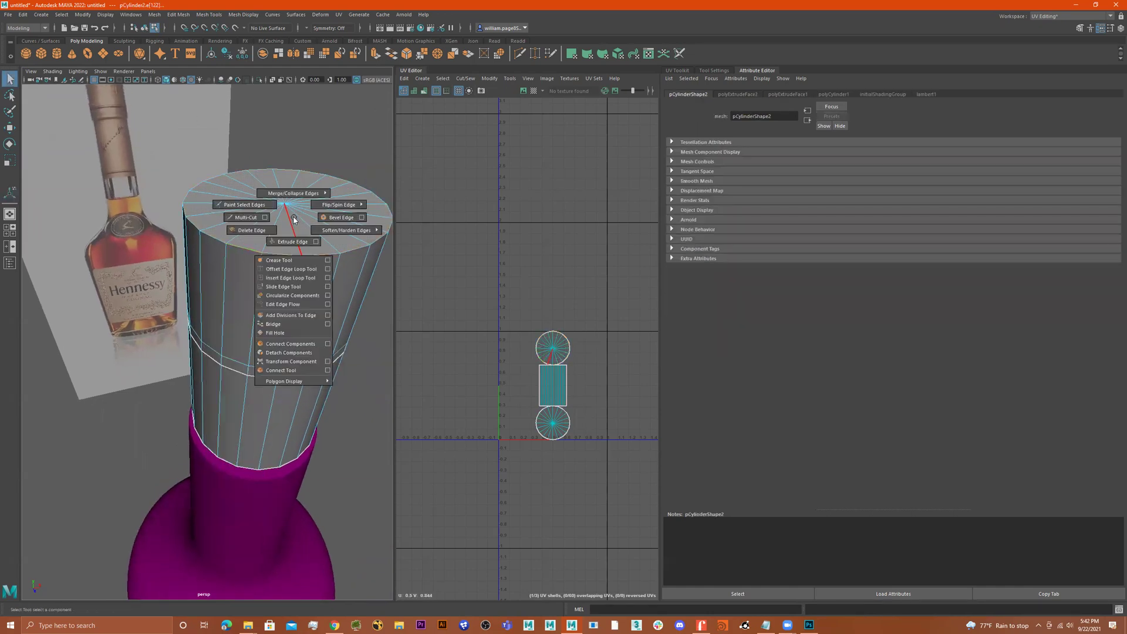
{"action": "left_click", "coordinate": [326, 217]}
{"action": "left_click_drag", "start_coordinate": [311, 352], "coordinate": [316, 360]}
{"action": "left_click_drag", "start_coordinate": [215, 314], "coordinate": [224, 275], "text": "alt"}
{"action": "right_click_drag", "start_coordinate": [225, 276], "coordinate": [309, 267], "text": "alt"}
{"action": "middle_click_drag", "start_coordinate": [305, 247], "coordinate": [233, 322], "text": "alt"}
{"action": "left_click_drag", "start_coordinate": [233, 321], "coordinate": [238, 305], "text": "alt"}
{"action": "key", "text": "q"}
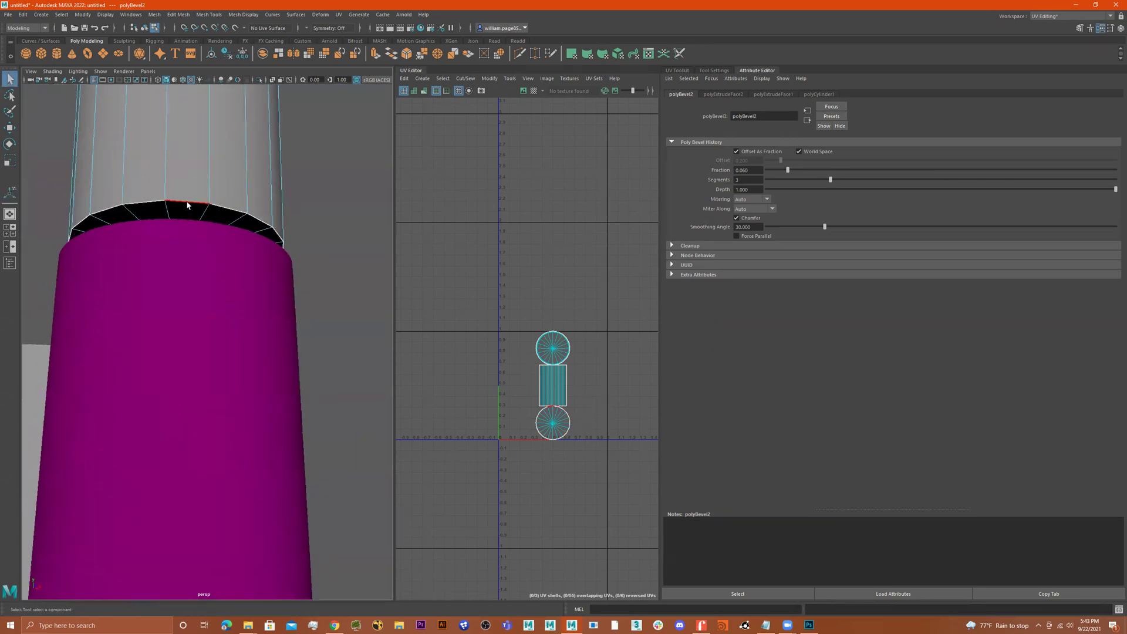
Step: Bevel the edge loop around the cylinder's bottom rim with a fraction of 0.11 and 3 segments
{"action": "double_click", "coordinate": [187, 205]}
{"action": "left_click_drag", "start_coordinate": [188, 205], "coordinate": [237, 232], "text": "alt"}
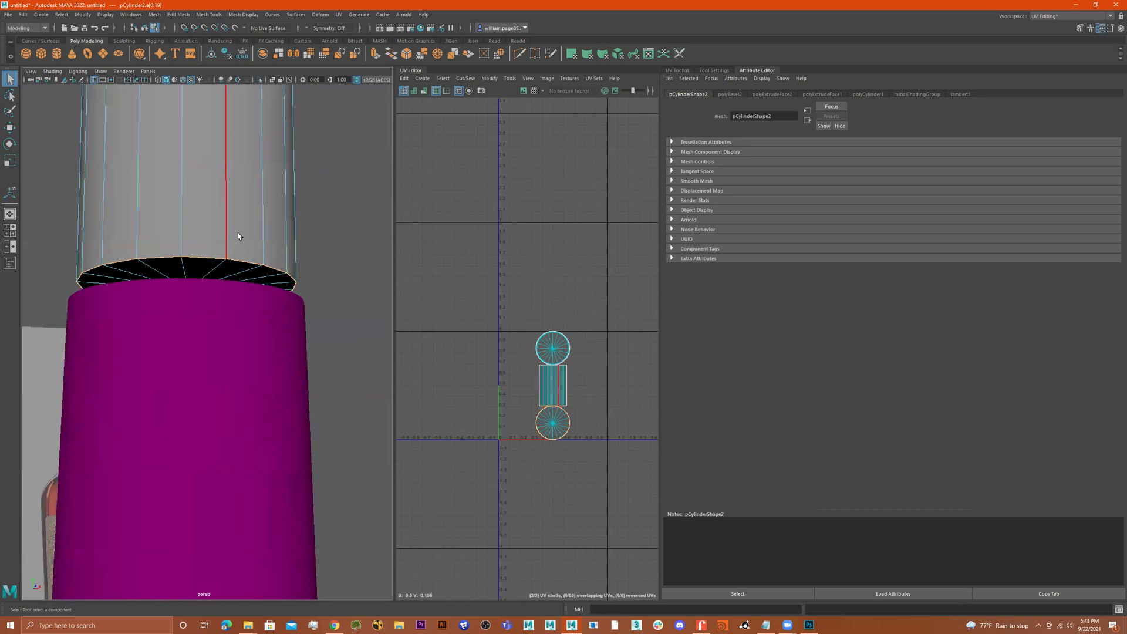
{"action": "key", "text": "ctrl+b"}
{"action": "left_click_drag", "start_coordinate": [312, 284], "coordinate": [317, 357], "text": "alt"}
{"action": "right_click_drag", "start_coordinate": [284, 285], "coordinate": [188, 266], "text": "alt"}
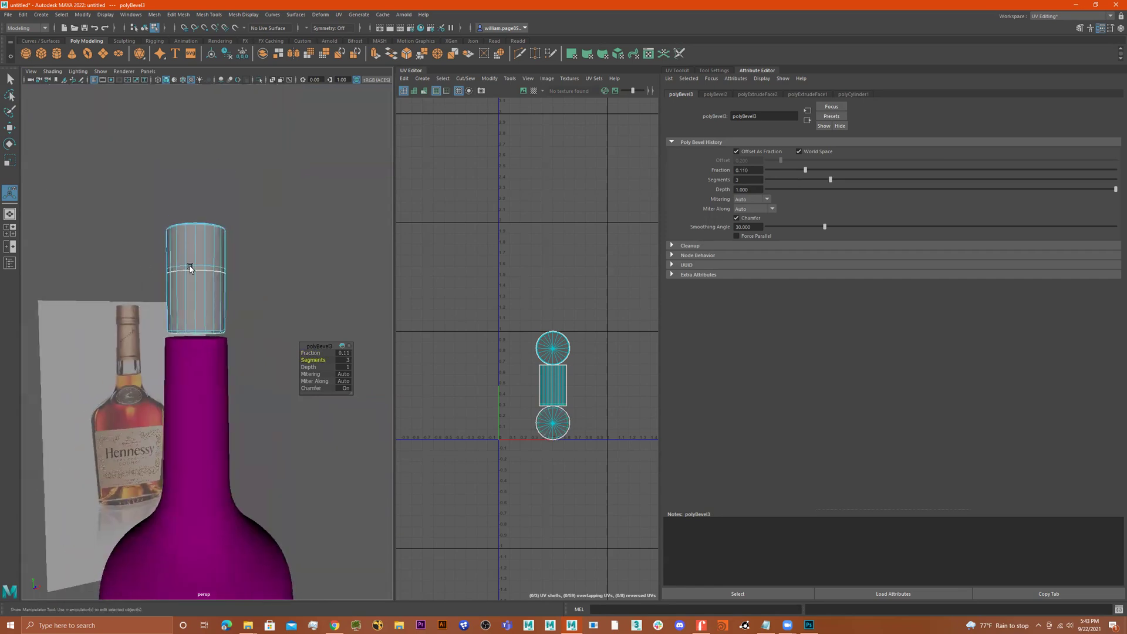
Step: Set the bottom rim bevel to 2 segments and return the cylinder to object mode
{"action": "left_click_drag", "start_coordinate": [188, 267], "coordinate": [195, 276], "text": "alt"}
{"action": "scroll", "coordinate": [253, 317], "scroll_direction": "up", "scroll_amount": 5}
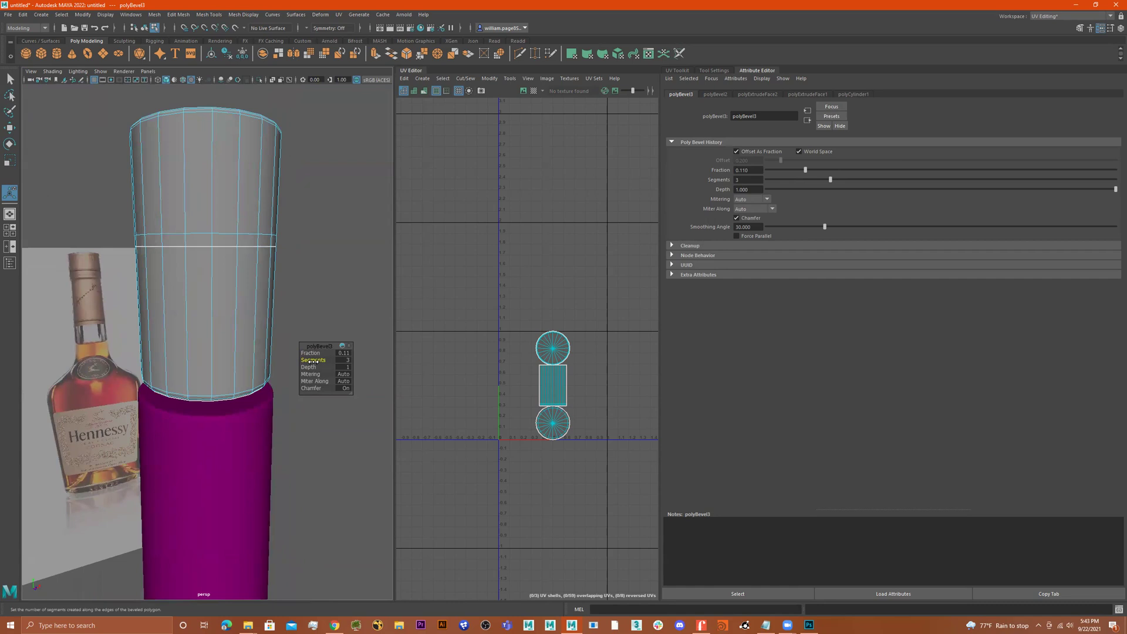
{"action": "left_click_drag", "start_coordinate": [311, 361], "coordinate": [315, 361]}
{"action": "left_click_drag", "start_coordinate": [188, 294], "coordinate": [181, 276], "text": "alt"}
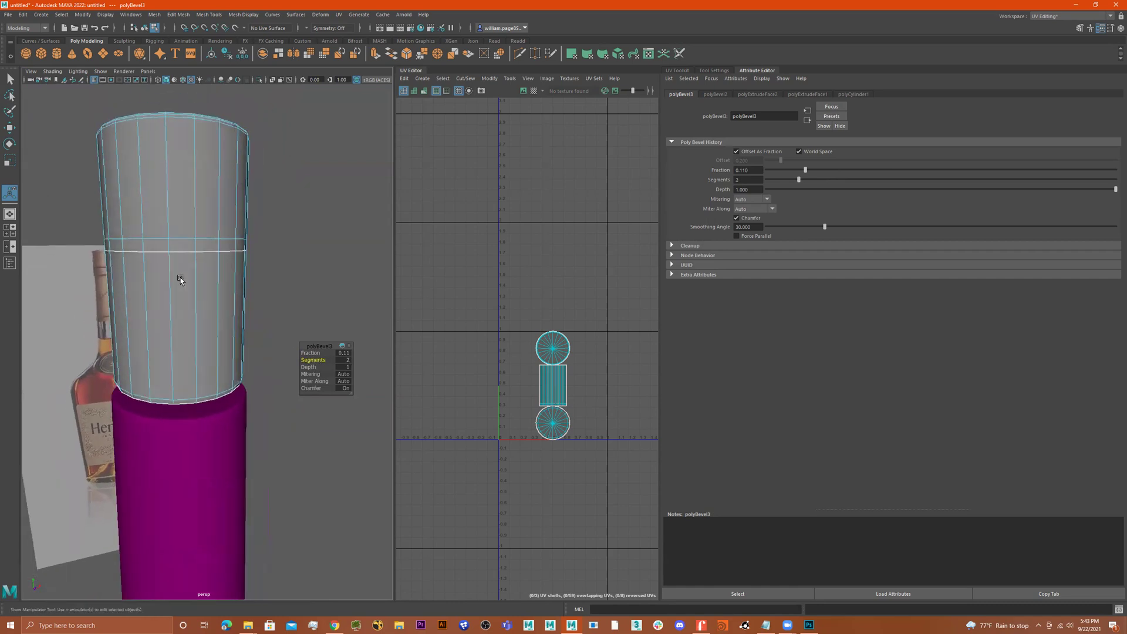
{"action": "middle_click_drag", "start_coordinate": [180, 276], "coordinate": [196, 287], "text": "alt"}
{"action": "left_click_drag", "start_coordinate": [177, 292], "coordinate": [237, 264], "text": "alt"}
{"action": "right_click_drag", "start_coordinate": [237, 263], "coordinate": [317, 210]}
{"action": "right_click_drag", "start_coordinate": [317, 210], "coordinate": [282, 224], "text": "alt"}
{"action": "left_click_drag", "start_coordinate": [253, 227], "coordinate": [256, 226], "text": "alt"}
{"action": "left_click_drag", "start_coordinate": [197, 265], "coordinate": [201, 263], "text": "alt"}
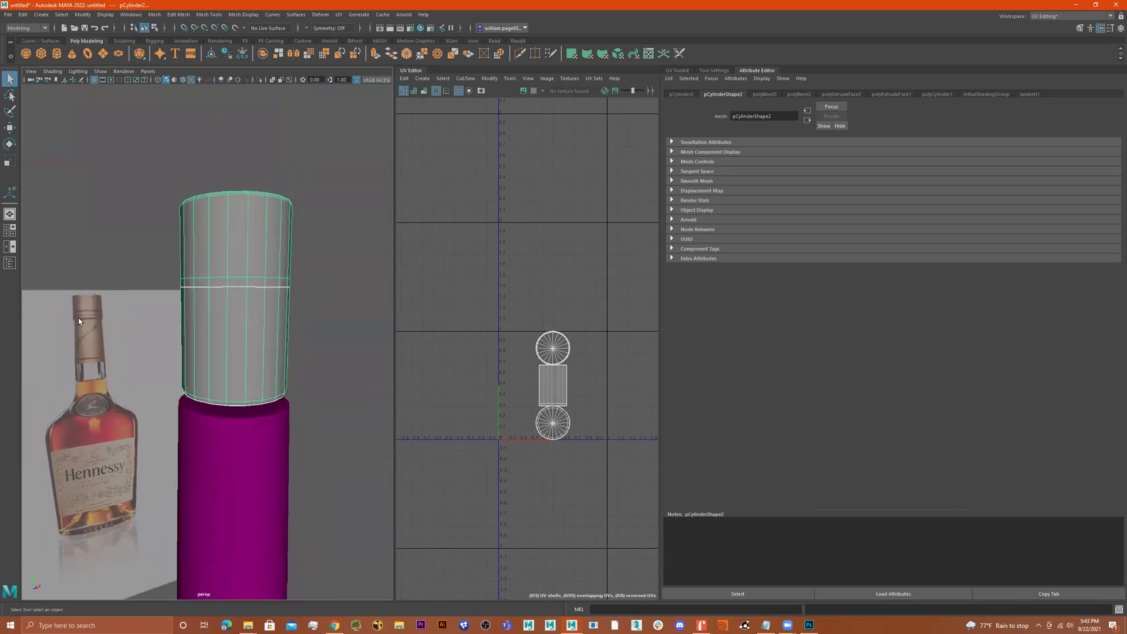
Step: Examine the bottle cap in the reference photo and compare its shape with the modeled cylinder
{"action": "left_click_drag", "start_coordinate": [91, 314], "coordinate": [66, 317], "text": "alt"}
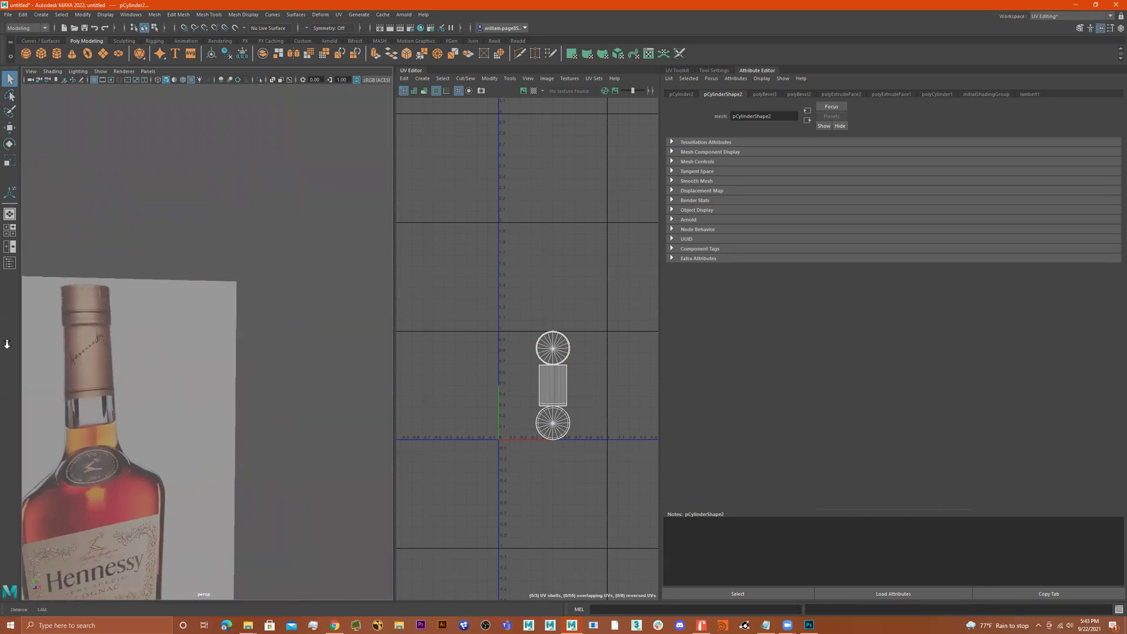
{"action": "scroll", "coordinate": [122, 329], "scroll_direction": "down", "scroll_amount": 5}
{"action": "scroll", "coordinate": [121, 330], "scroll_direction": "down", "scroll_amount": 6}
{"action": "middle_click_drag", "start_coordinate": [281, 307], "coordinate": [215, 322], "text": "alt"}
{"action": "scroll", "coordinate": [287, 309], "scroll_direction": "up", "scroll_amount": 6}
{"action": "left_click_drag", "start_coordinate": [225, 304], "coordinate": [237, 271], "text": "alt"}
{"action": "right_click_drag", "start_coordinate": [234, 271], "coordinate": [272, 295]}
{"action": "left_click_drag", "start_coordinate": [271, 295], "coordinate": [263, 316], "text": "alt"}
Step: Extrude all faces of the cap's upper section outward with a thickness of 0.2
{"action": "left_click_drag", "start_coordinate": [294, 240], "coordinate": [176, 287]}
{"action": "left_click_drag", "start_coordinate": [333, 191], "coordinate": [189, 325]}
{"action": "left_click_drag", "start_coordinate": [216, 374], "coordinate": [365, 340], "text": "alt"}
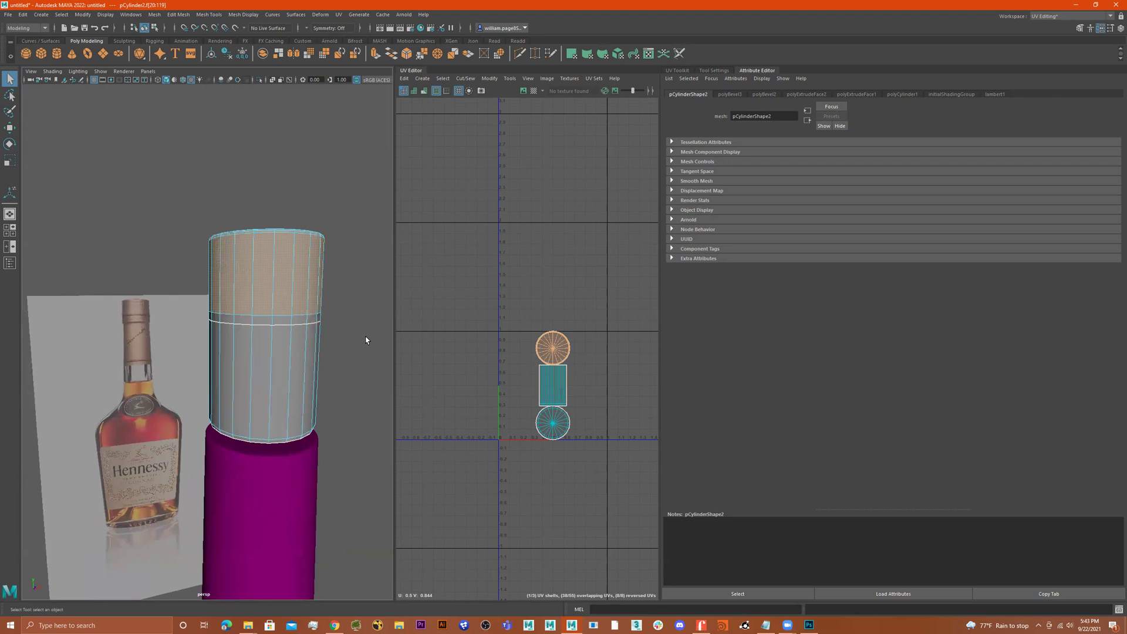
{"action": "key", "text": "ctrl+e"}
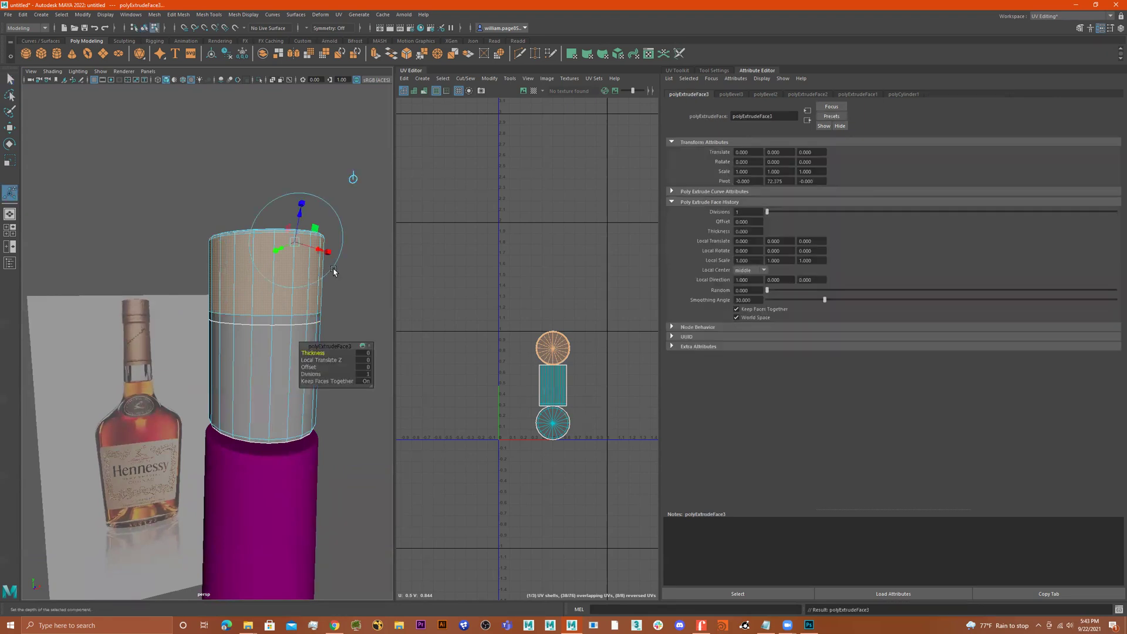
{"action": "middle_click_drag", "start_coordinate": [307, 352], "coordinate": [316, 353]}
{"action": "left_click_drag", "start_coordinate": [234, 336], "coordinate": [141, 242], "text": "alt"}
{"action": "right_click_drag", "start_coordinate": [141, 242], "coordinate": [189, 252], "text": "alt"}
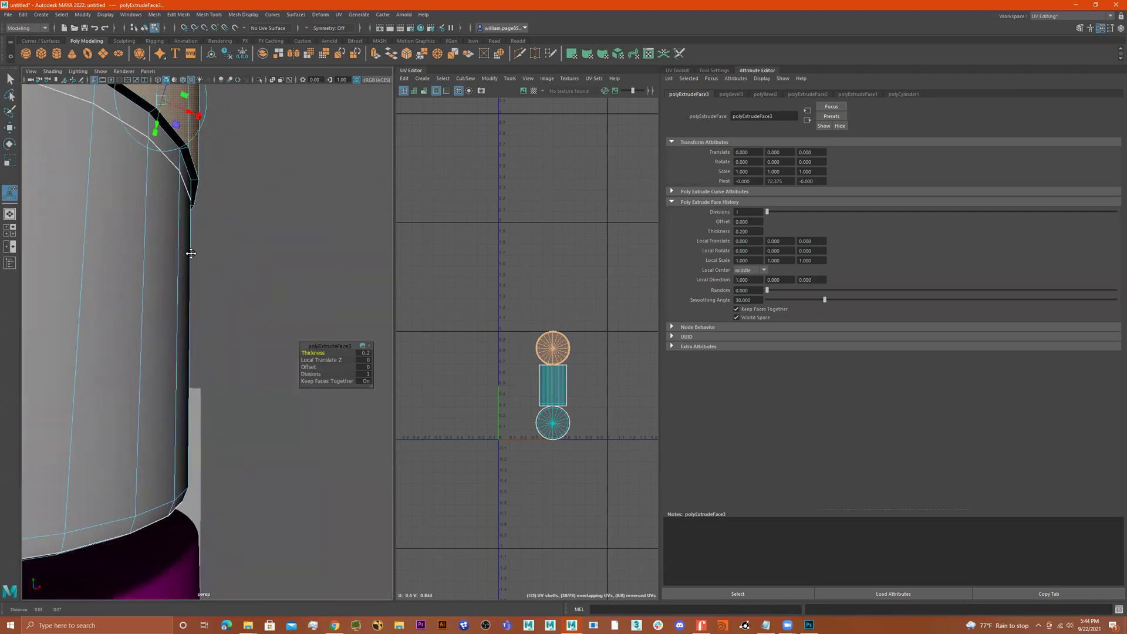
Step: Increase the thickness of the upper section's extrusion to 0.28
{"action": "middle_click_drag", "start_coordinate": [189, 252], "coordinate": [264, 290], "text": "alt"}
{"action": "left_click_drag", "start_coordinate": [265, 289], "coordinate": [256, 298], "text": "alt"}
{"action": "middle_click_drag", "start_coordinate": [308, 352], "coordinate": [317, 353]}
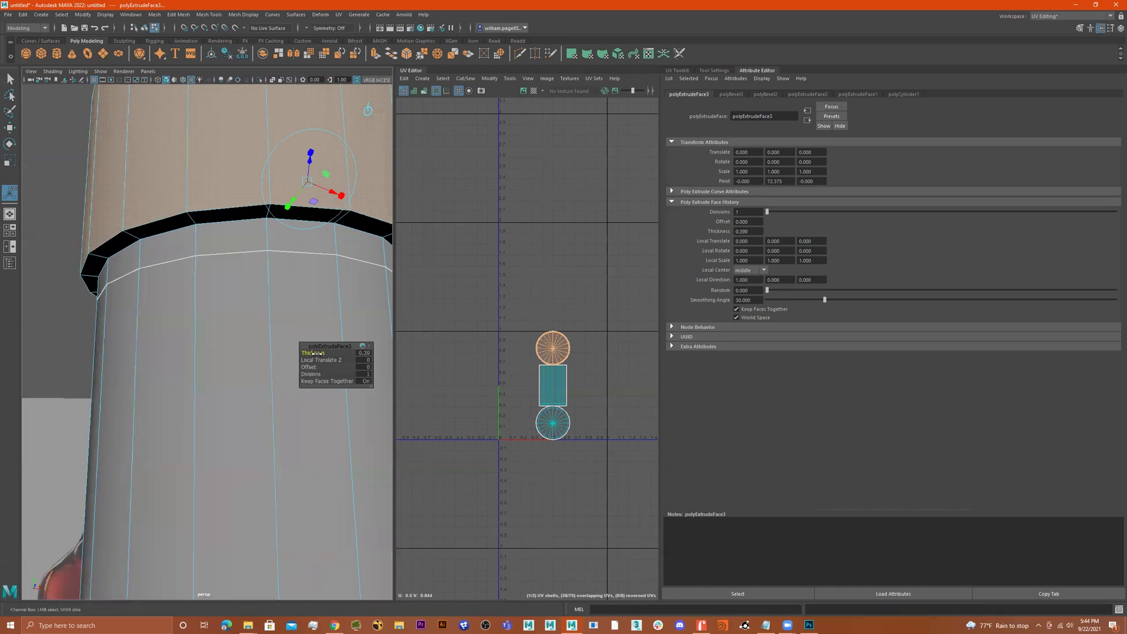
{"action": "right_click_drag", "start_coordinate": [266, 316], "coordinate": [224, 284], "text": "alt"}
{"action": "middle_click_drag", "start_coordinate": [223, 284], "coordinate": [176, 291], "text": "alt"}
{"action": "right_click_drag", "start_coordinate": [176, 291], "coordinate": [210, 284], "text": "alt"}
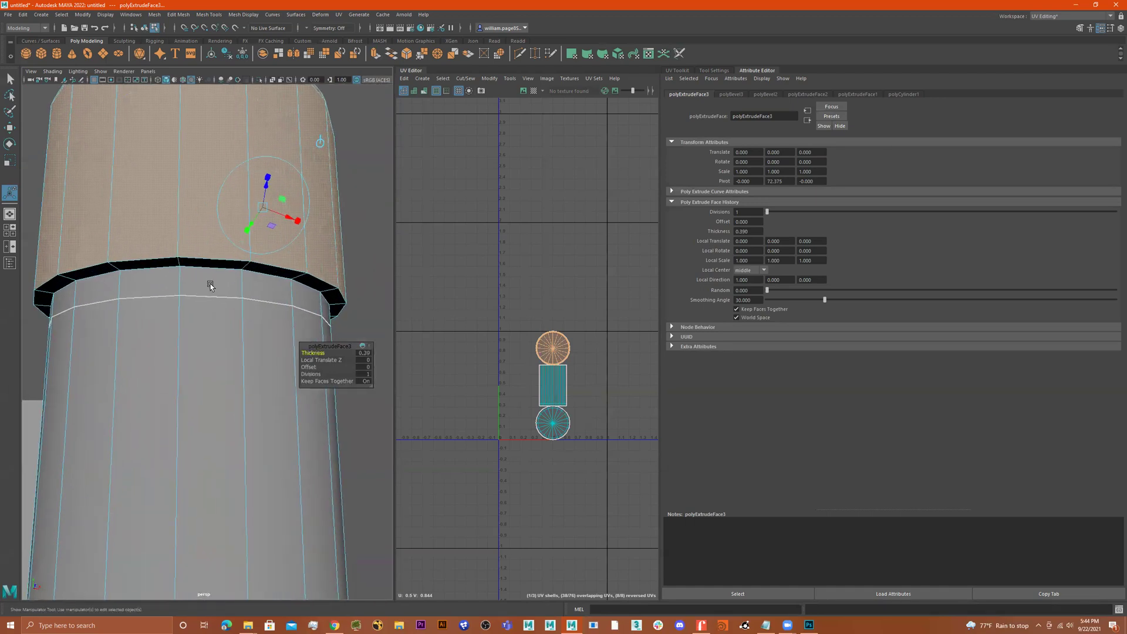
Step: Bevel the edge loop along the lower lip of the cap's thickened upper section
{"action": "middle_click_drag", "start_coordinate": [187, 273], "coordinate": [217, 297], "text": "alt"}
{"action": "right_click_drag", "start_coordinate": [223, 309], "coordinate": [331, 257]}
{"action": "right_click_drag", "start_coordinate": [210, 291], "coordinate": [210, 269]}
{"action": "left_click", "coordinate": [210, 289]}
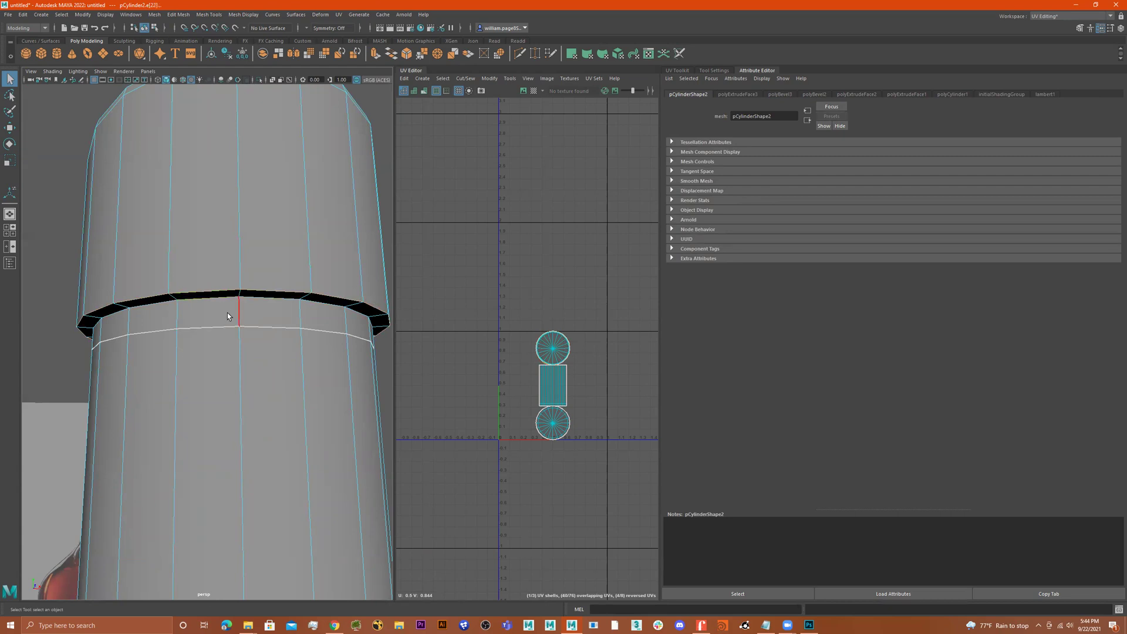
{"action": "right_click_drag", "start_coordinate": [222, 313], "coordinate": [269, 318], "text": "shift"}
{"action": "left_click_drag", "start_coordinate": [265, 315], "coordinate": [317, 359], "text": "alt"}
Step: Return the cap to object mode and inspect its lip and underside with and without smooth mesh preview
{"action": "right_click_drag", "start_coordinate": [203, 259], "coordinate": [329, 185]}
{"action": "scroll", "coordinate": [222, 242], "scroll_direction": "down", "scroll_amount": 5}
{"action": "left_click_drag", "start_coordinate": [220, 242], "coordinate": [226, 267], "text": "alt"}
{"action": "left_click", "coordinate": [297, 363]}
{"action": "left_click_drag", "start_coordinate": [218, 353], "coordinate": [178, 254], "text": "alt"}
{"action": "scroll", "coordinate": [179, 257], "scroll_direction": "up", "scroll_amount": 3}
{"action": "left_click", "coordinate": [227, 262]}
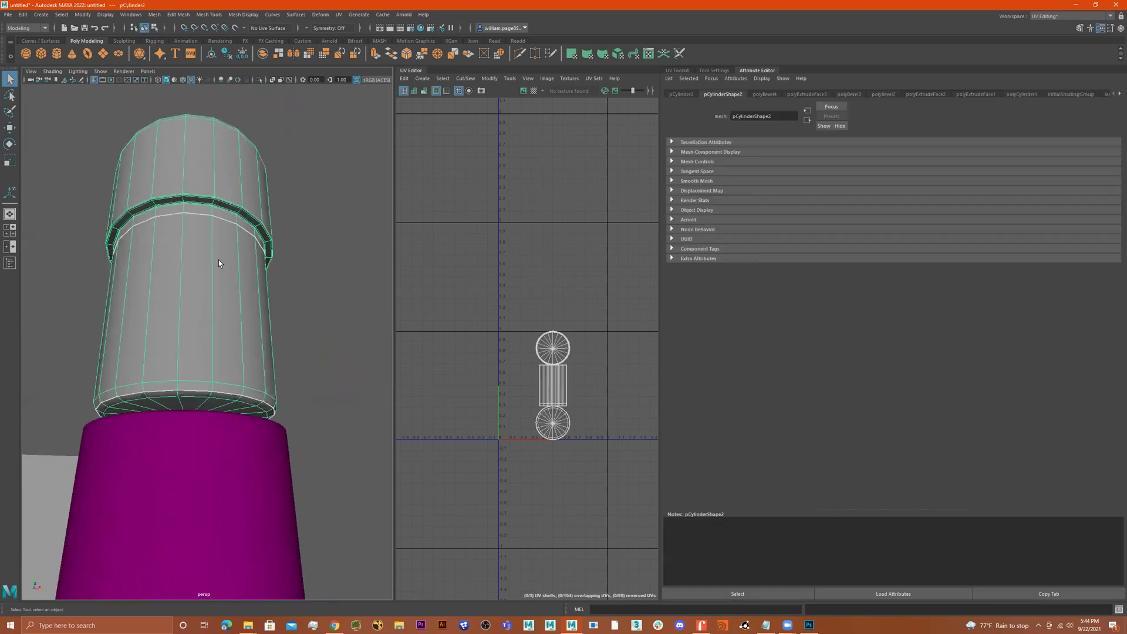
{"action": "key", "text": "3"}
{"action": "left_click", "coordinate": [310, 269]}
{"action": "left_click_drag", "start_coordinate": [301, 290], "coordinate": [273, 267], "text": "alt"}
{"action": "left_click", "coordinate": [220, 303]}
{"action": "key", "text": "1"}
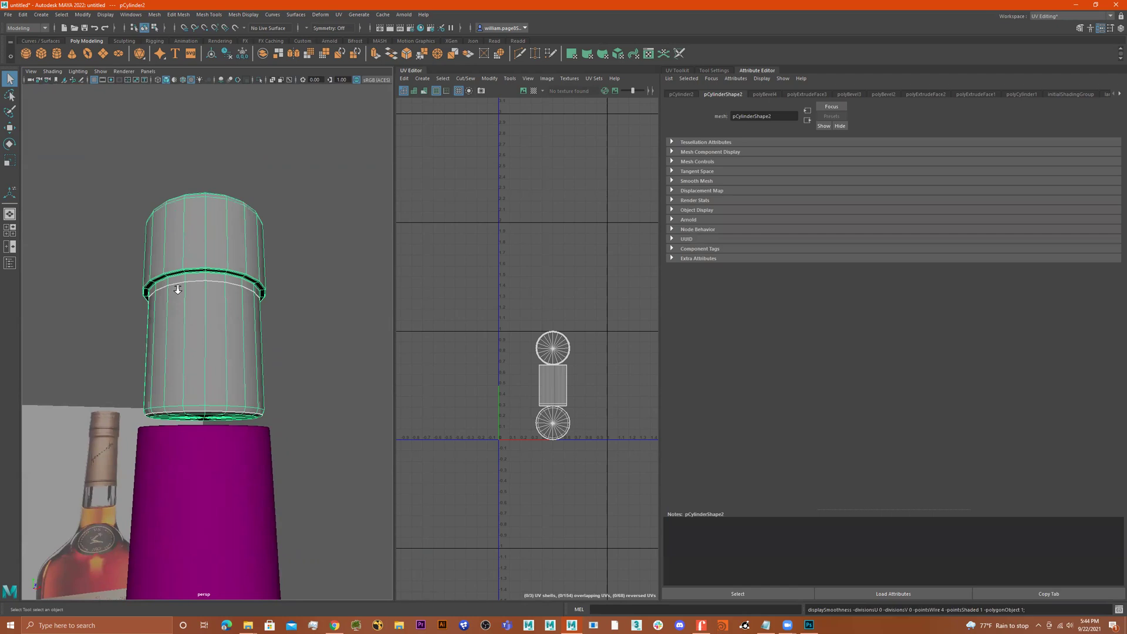
Step: Insert three closely spaced edge loops around the middle of the cap's thickened upper section with Multi-Cut
{"action": "right_click_drag", "start_coordinate": [177, 290], "coordinate": [242, 295], "text": "alt"}
{"action": "left_click_drag", "start_coordinate": [242, 296], "coordinate": [273, 304], "text": "alt"}
{"action": "middle_click_drag", "start_coordinate": [272, 304], "coordinate": [241, 303], "text": "alt"}
{"action": "left_click_drag", "start_coordinate": [241, 302], "coordinate": [242, 303], "text": "alt"}
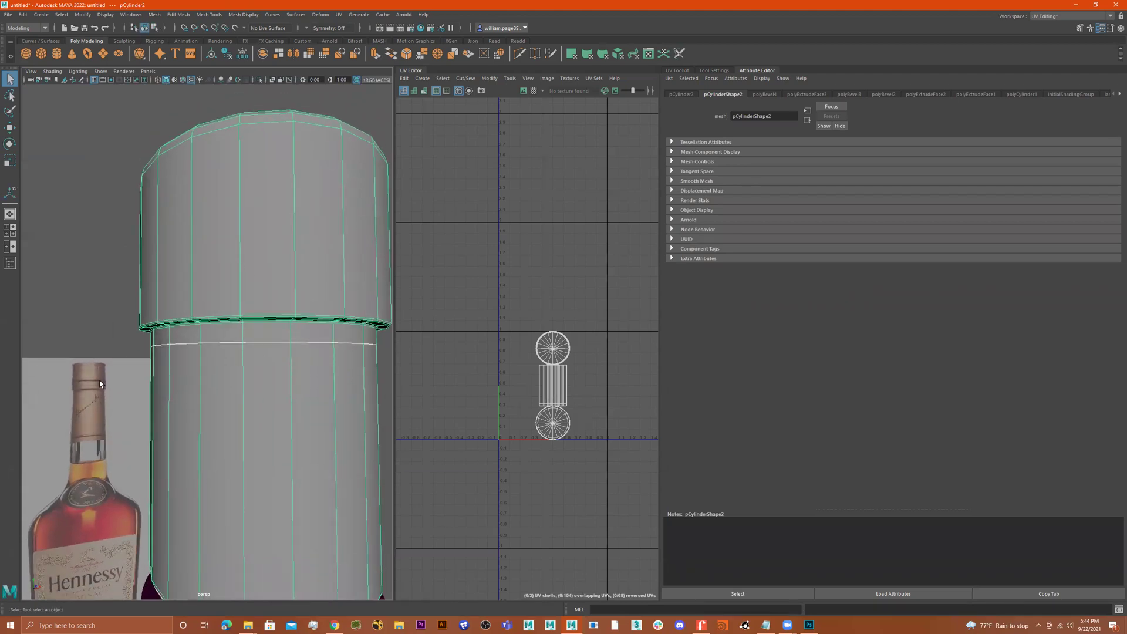
{"action": "left_click_drag", "start_coordinate": [233, 287], "coordinate": [206, 322], "text": "alt"}
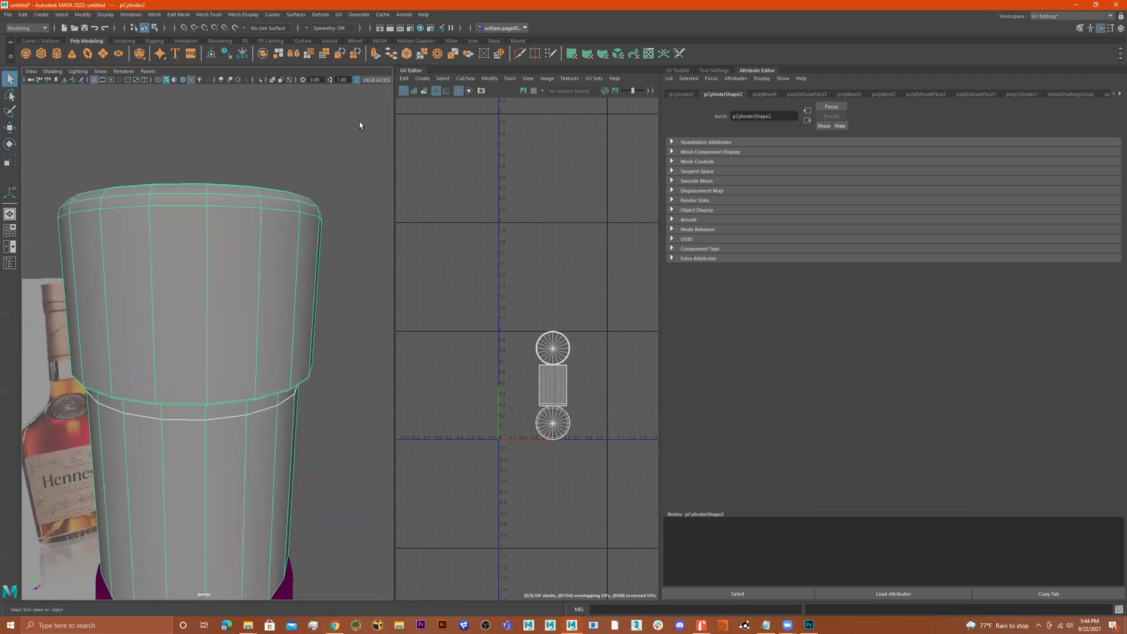
{"action": "left_click", "coordinate": [517, 54]}
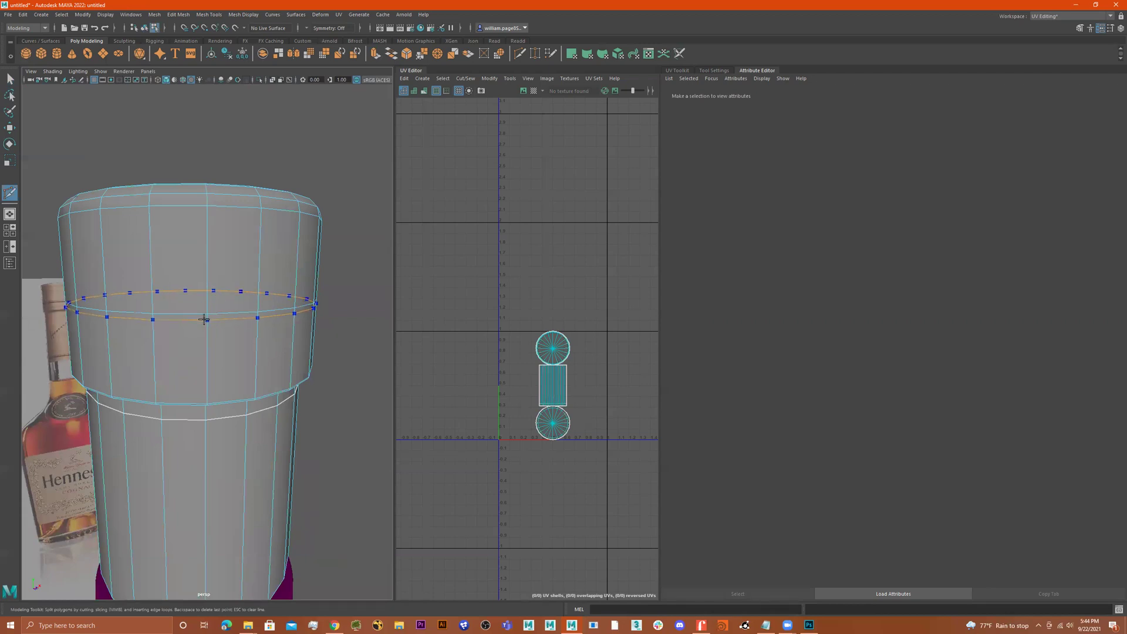
{"action": "scroll", "coordinate": [194, 317], "scroll_direction": "up", "scroll_amount": 5}
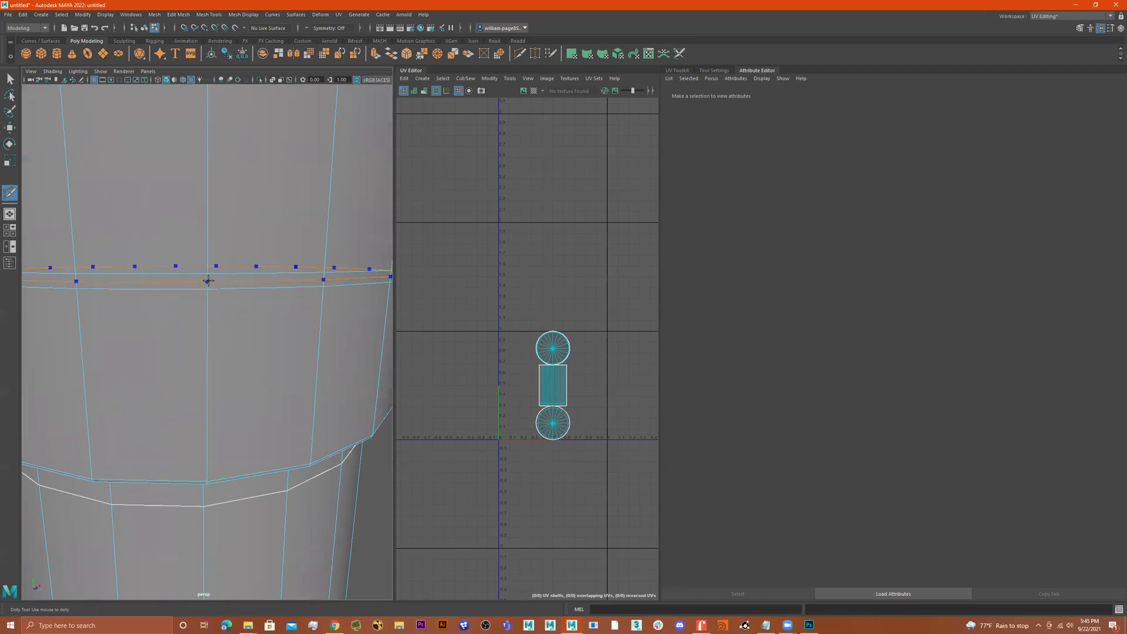
{"action": "scroll", "coordinate": [252, 334], "scroll_direction": "down", "scroll_amount": 5}
{"action": "key", "text": "q"}
Step: Scale the middle of the three new edge loops inward to form a groove, and check it in smooth mesh preview
{"action": "scroll", "coordinate": [234, 306], "scroll_direction": "up", "scroll_amount": 6}
{"action": "scroll", "coordinate": [164, 307], "scroll_direction": "down", "scroll_amount": 6}
{"action": "scroll", "coordinate": [159, 314], "scroll_direction": "up", "scroll_amount": 6}
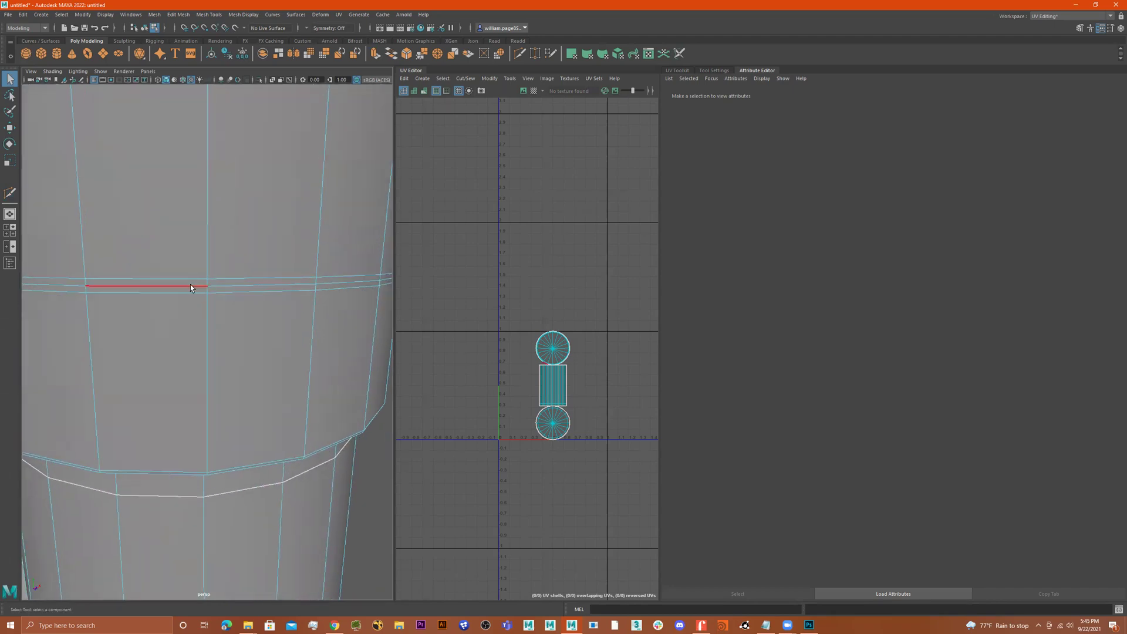
{"action": "double_click", "coordinate": [190, 285]}
{"action": "scroll", "coordinate": [196, 326], "scroll_direction": "down", "scroll_amount": 5}
{"action": "right_click", "coordinate": [196, 328]}
{"action": "right_click_drag", "start_coordinate": [195, 327], "coordinate": [196, 303]}
{"action": "scroll", "coordinate": [221, 307], "scroll_direction": "up", "scroll_amount": 8}
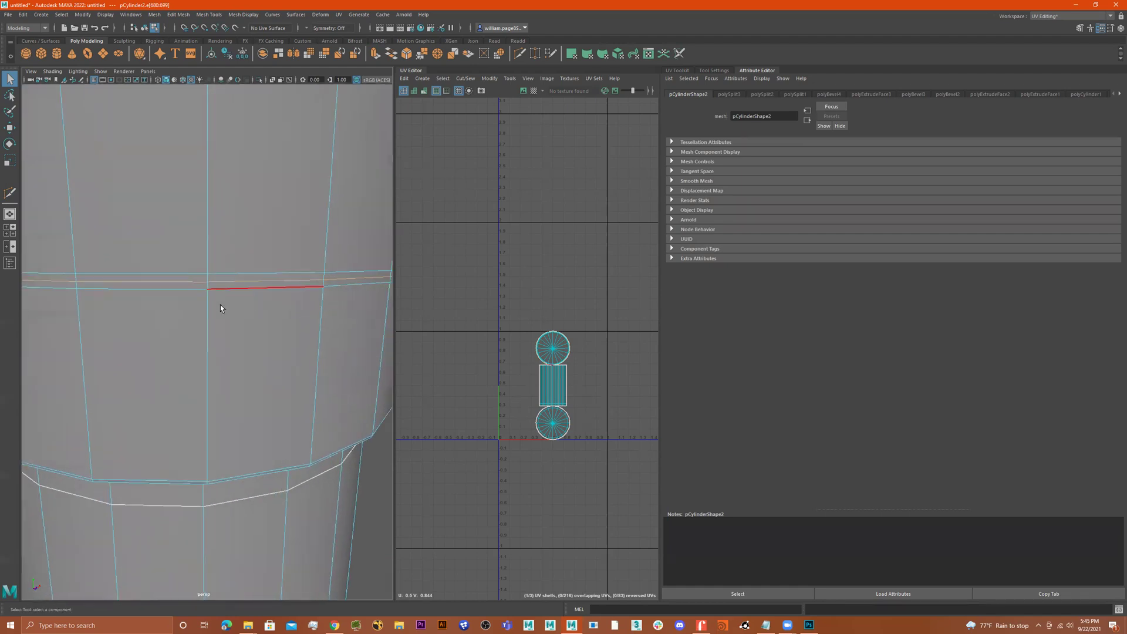
{"action": "double_click", "coordinate": [190, 283]}
{"action": "scroll", "coordinate": [186, 294], "scroll_direction": "down", "scroll_amount": 6}
{"action": "key", "text": "r"}
{"action": "left_click_drag", "start_coordinate": [197, 304], "coordinate": [167, 294]}
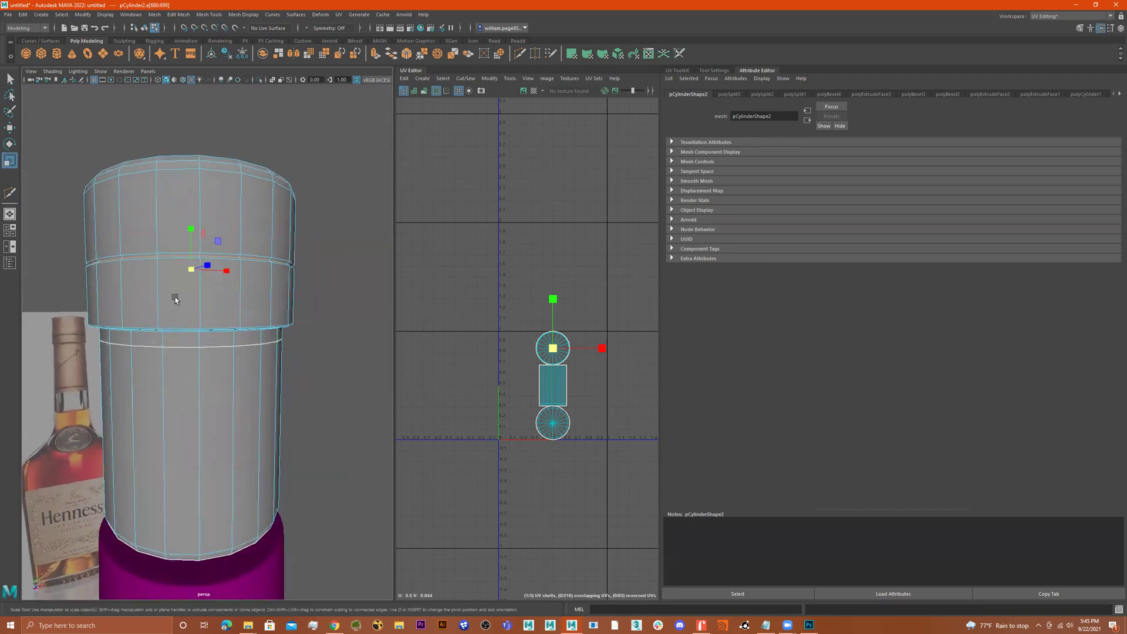
{"action": "key", "text": "3"}
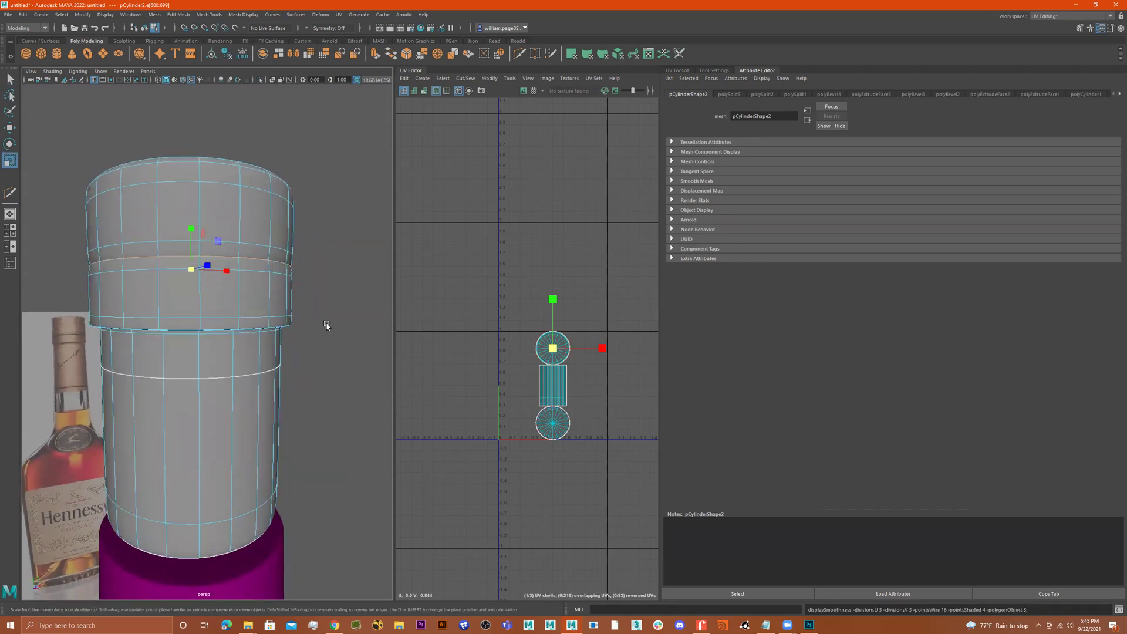
{"action": "key", "text": "1"}
{"action": "key", "text": "1"}
Step: Bevel the groove's upper and lower edge loops with a fraction of 0.17
{"action": "right_click_drag", "start_coordinate": [134, 250], "coordinate": [174, 264], "text": "alt"}
{"action": "middle_click_drag", "start_coordinate": [175, 262], "coordinate": [200, 304], "text": "alt"}
{"action": "left_click_drag", "start_coordinate": [199, 304], "coordinate": [202, 307], "text": "alt"}
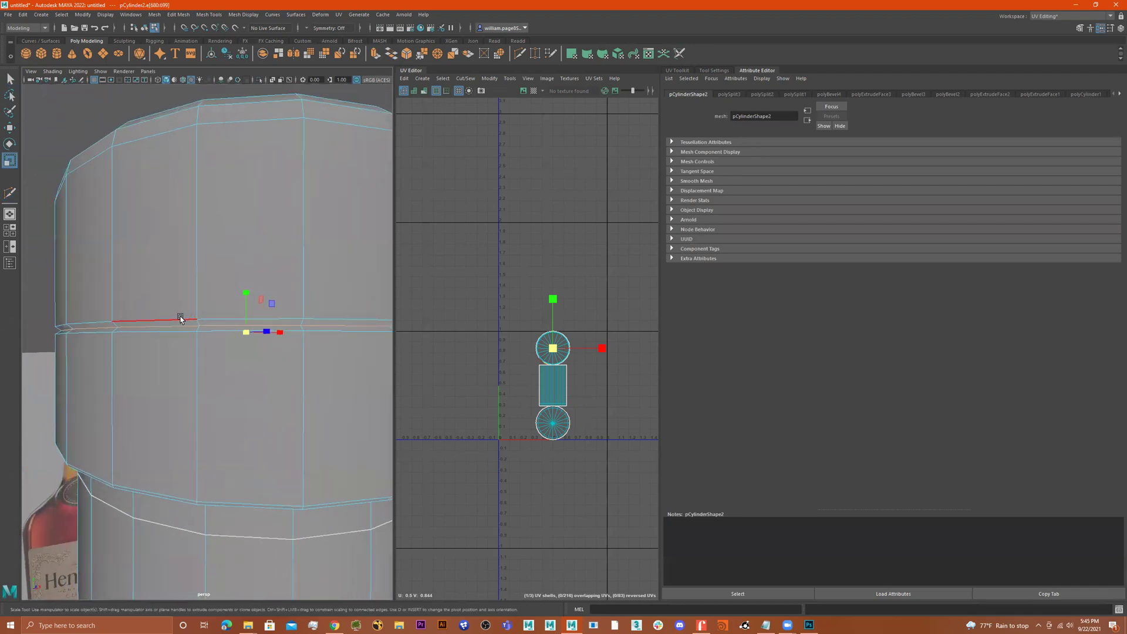
{"action": "double_click", "coordinate": [167, 331]}
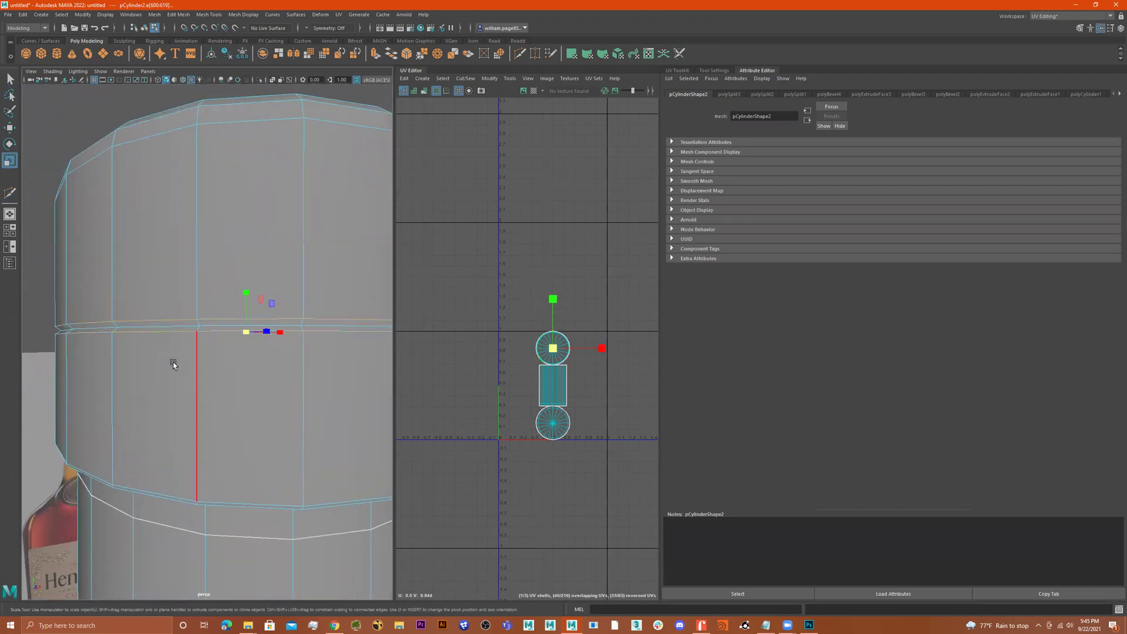
{"action": "right_click_drag", "start_coordinate": [173, 362], "coordinate": [222, 363], "text": "shift"}
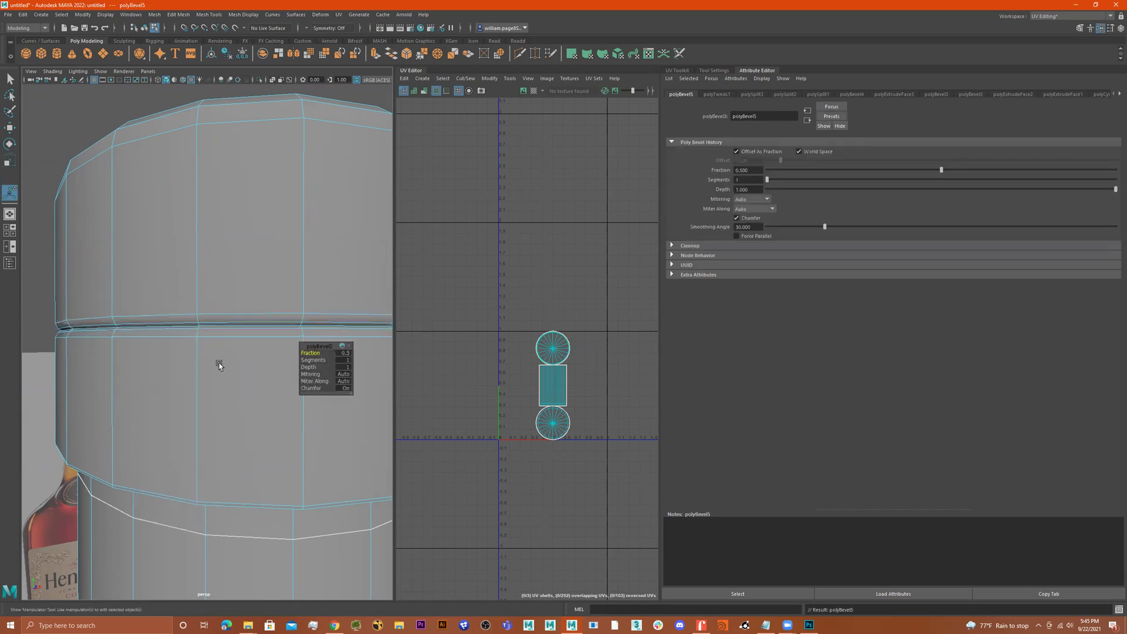
{"action": "left_click_drag", "start_coordinate": [310, 353], "coordinate": [294, 352]}
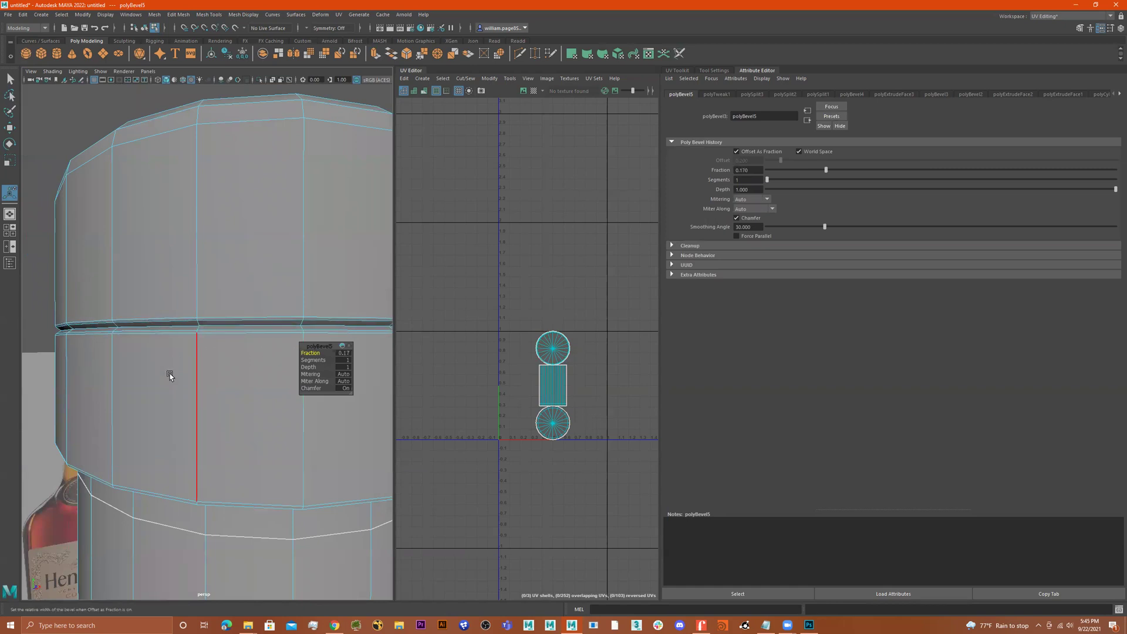
Step: Compare the groove with and without smooth mesh preview, and set its bevel fraction to 0.27
{"action": "key", "text": "3"}
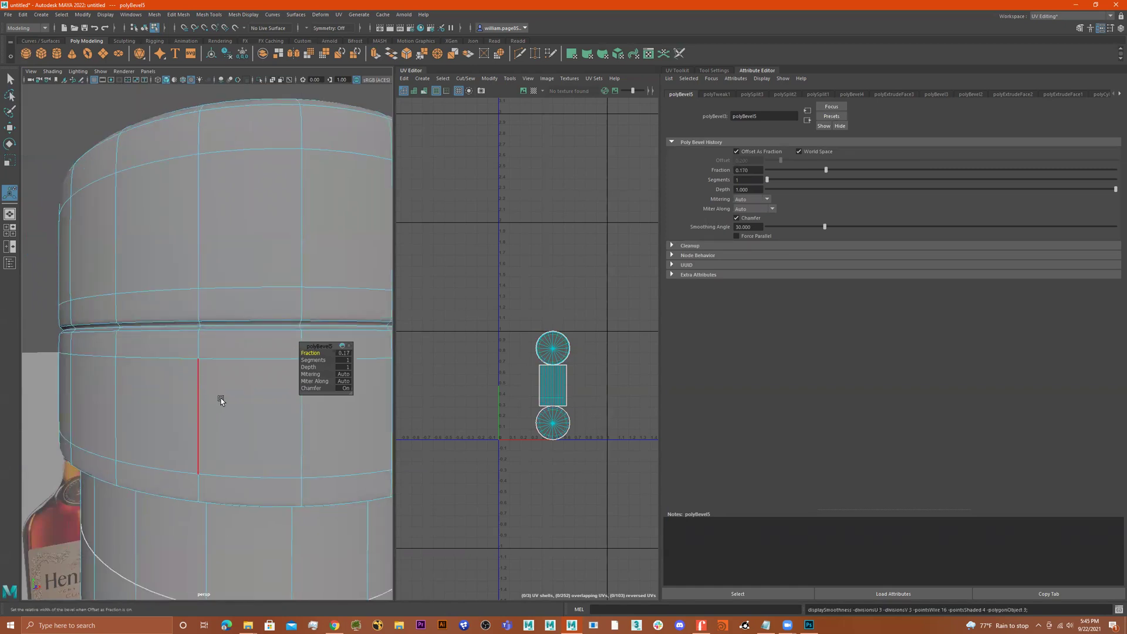
{"action": "scroll", "coordinate": [219, 395], "scroll_direction": "down", "scroll_amount": 5}
{"action": "key", "text": "1"}
{"action": "key", "text": "3"}
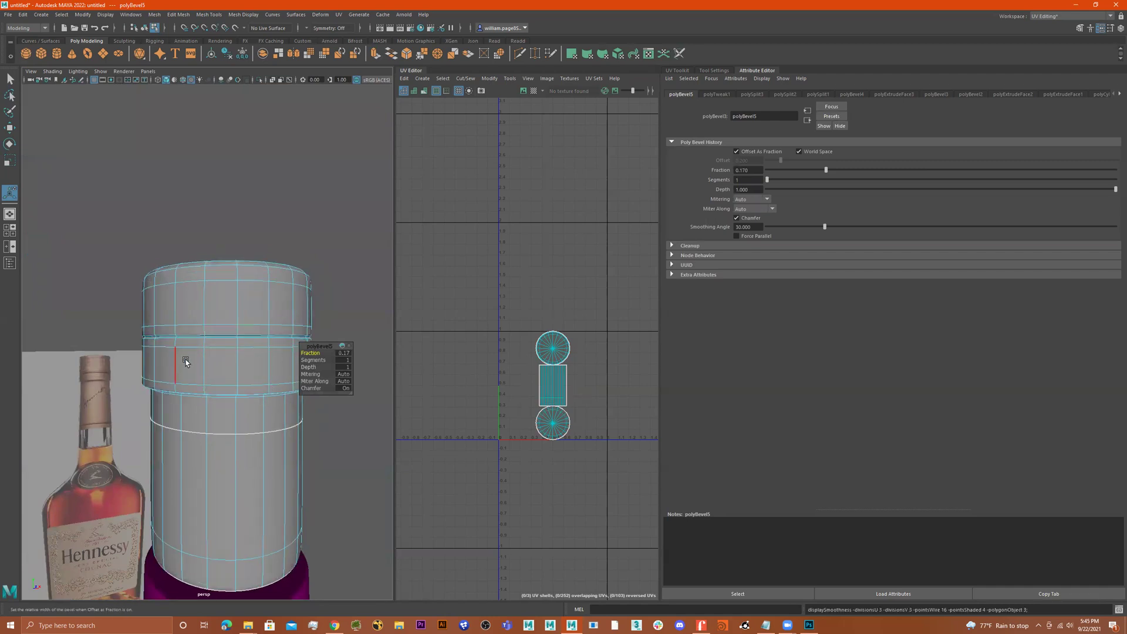
{"action": "scroll", "coordinate": [261, 327], "scroll_direction": "up", "scroll_amount": 5}
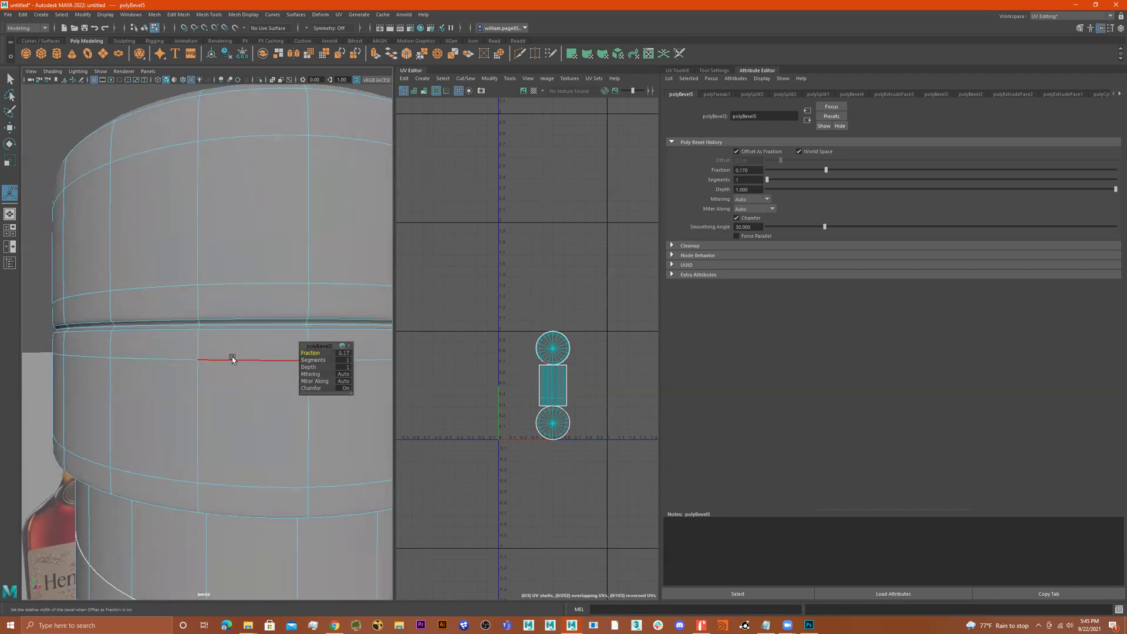
{"action": "scroll", "coordinate": [231, 357], "scroll_direction": "down", "scroll_amount": 2}
{"action": "left_click_drag", "start_coordinate": [311, 352], "coordinate": [300, 351]}
{"action": "key", "text": "3"}
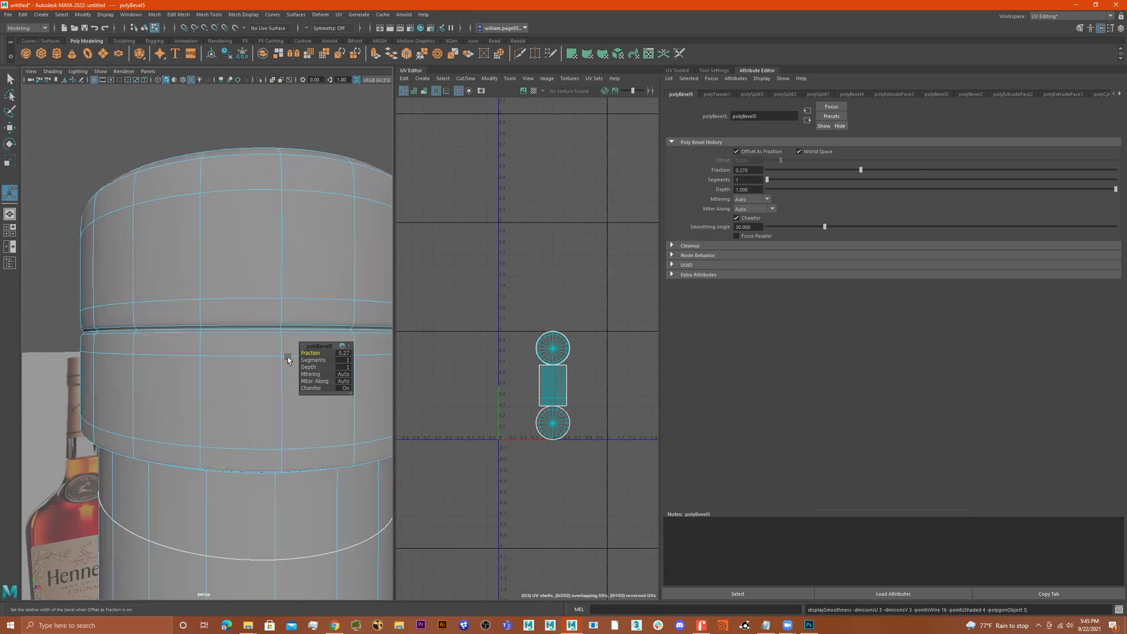
Step: Return the cap to object mode and delete its construction history
{"action": "key", "text": "q"}
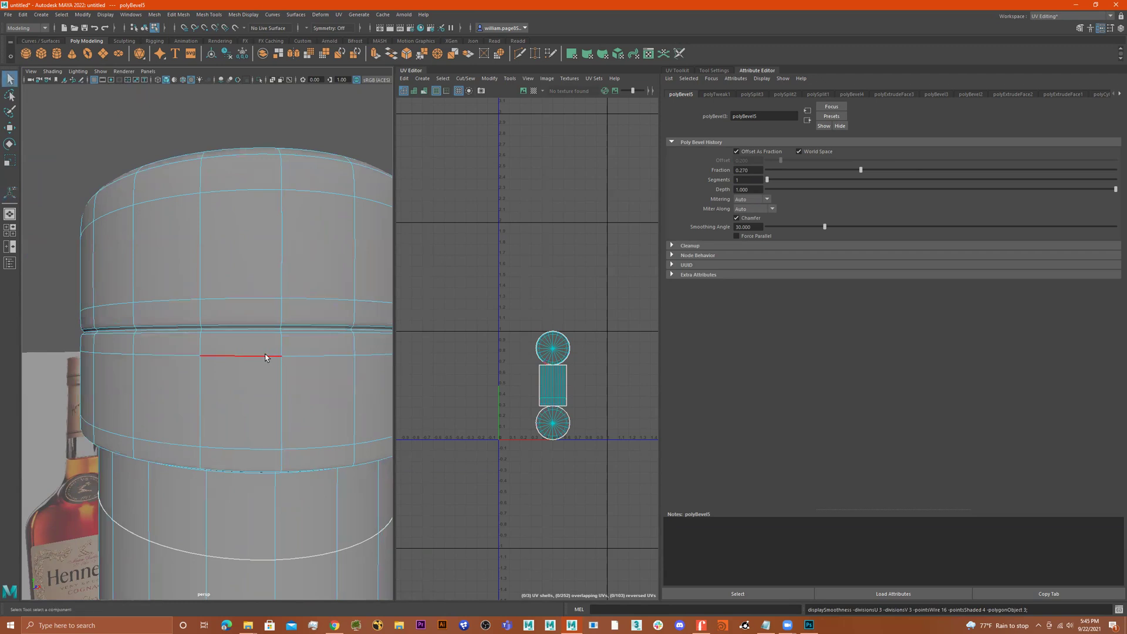
{"action": "scroll", "coordinate": [267, 354], "scroll_direction": "down", "scroll_amount": 5}
{"action": "right_click_drag", "start_coordinate": [228, 347], "coordinate": [325, 274]}
{"action": "scroll", "coordinate": [254, 322], "scroll_direction": "down", "scroll_amount": 2}
{"action": "left_click_drag", "start_coordinate": [254, 321], "coordinate": [249, 346], "text": "alt"}
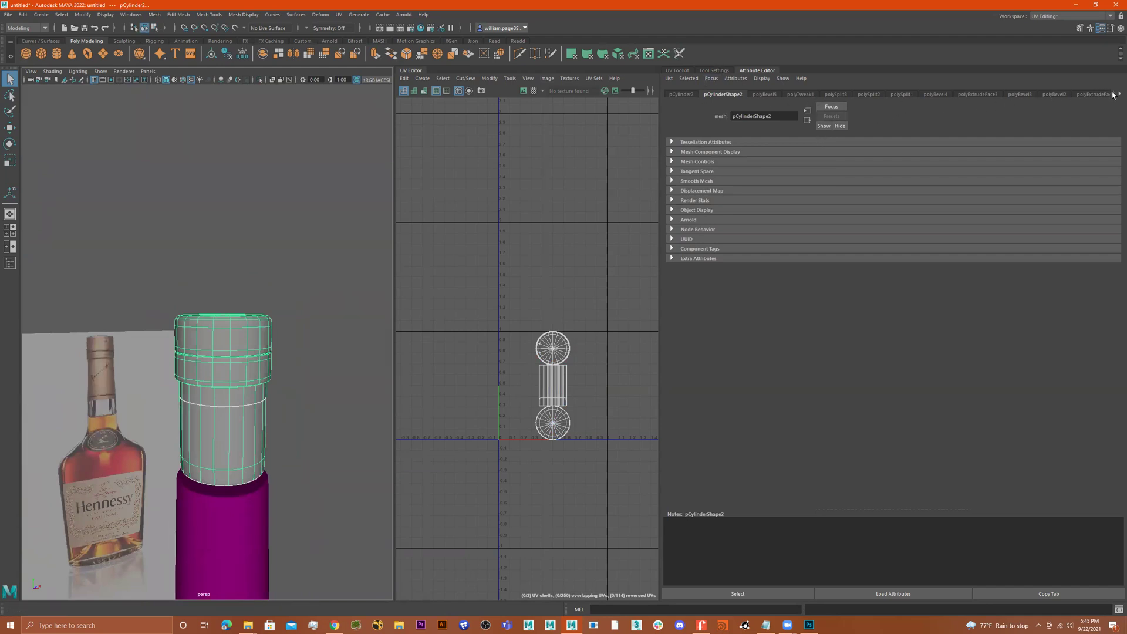
{"action": "left_click", "coordinate": [227, 54]}
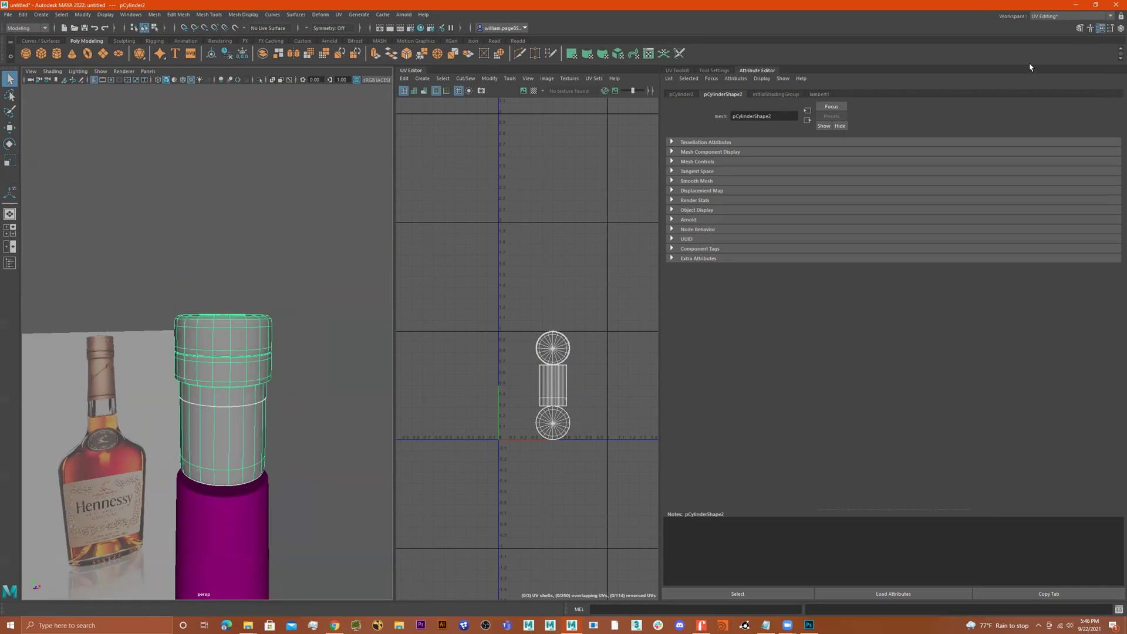
Step: Switch the workspace to Maya Classic
{"action": "left_click", "coordinate": [1047, 17]}
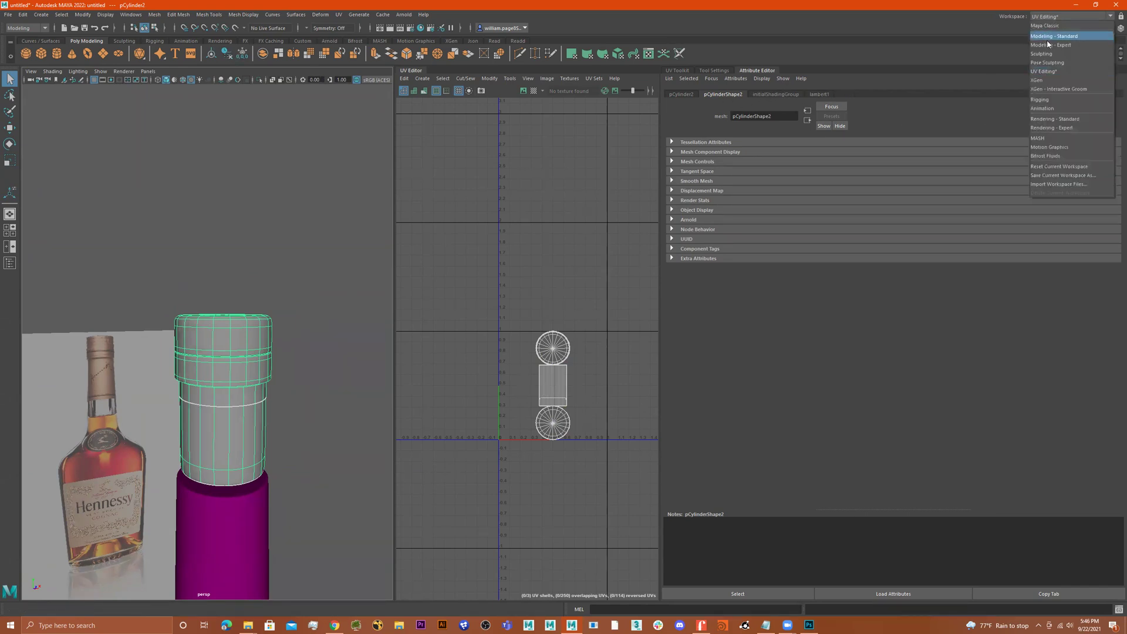
{"action": "left_click", "coordinate": [1049, 37]}
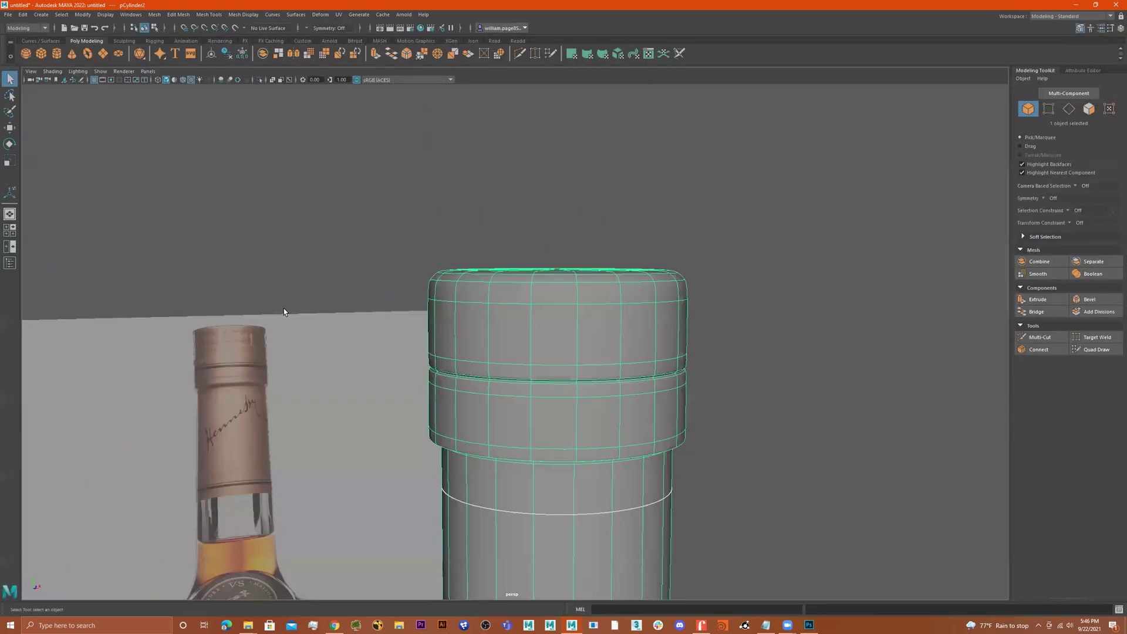
{"action": "middle_click_drag", "start_coordinate": [353, 218], "coordinate": [440, 178], "text": "alt"}
{"action": "right_click_drag", "start_coordinate": [440, 178], "coordinate": [409, 185], "text": "alt"}
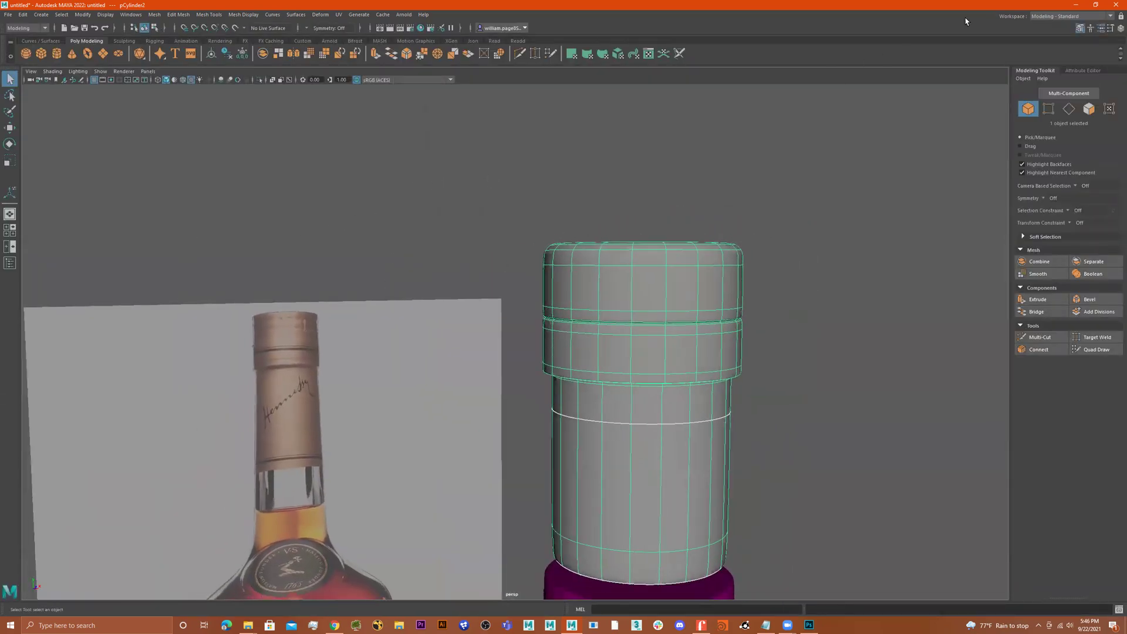
{"action": "left_click", "coordinate": [1054, 17]}
{"action": "left_click", "coordinate": [1047, 25]}
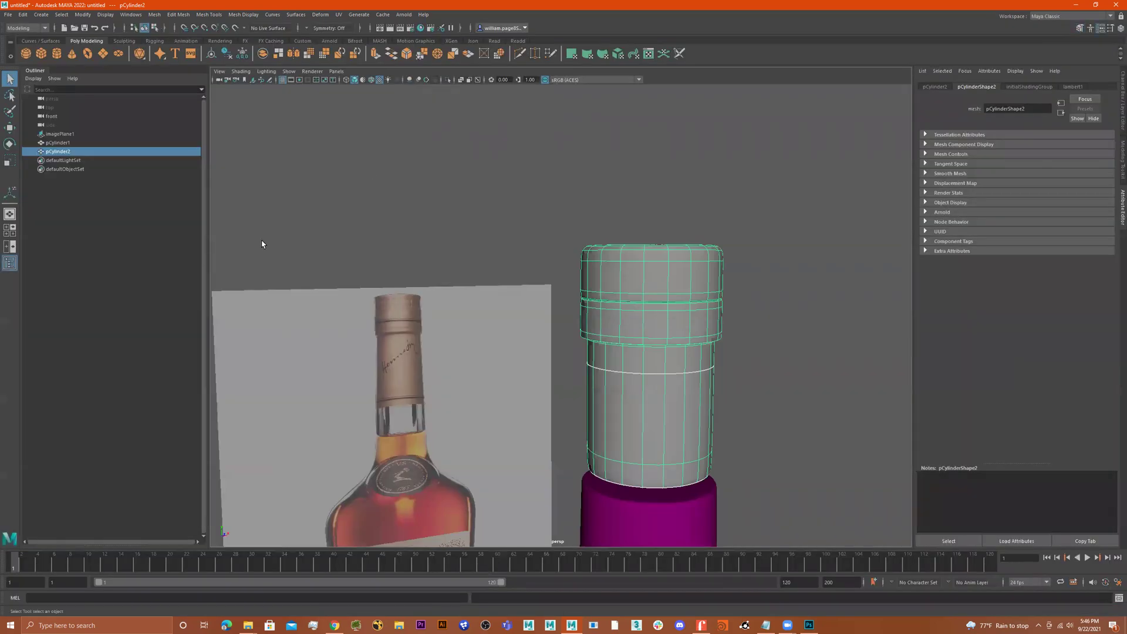
Step: Rename the cap object pCylinder2 as bottleTop and the bottle object pCylinder1 as bottle
{"action": "double_click", "coordinate": [61, 152]}
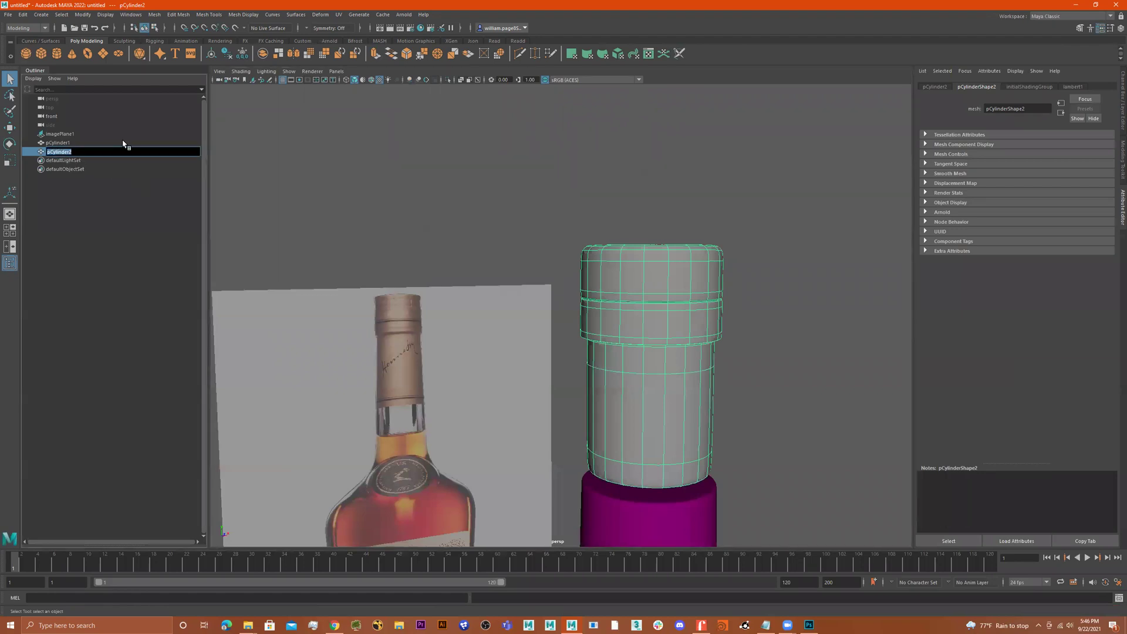
{"action": "type", "text": "bottle"}
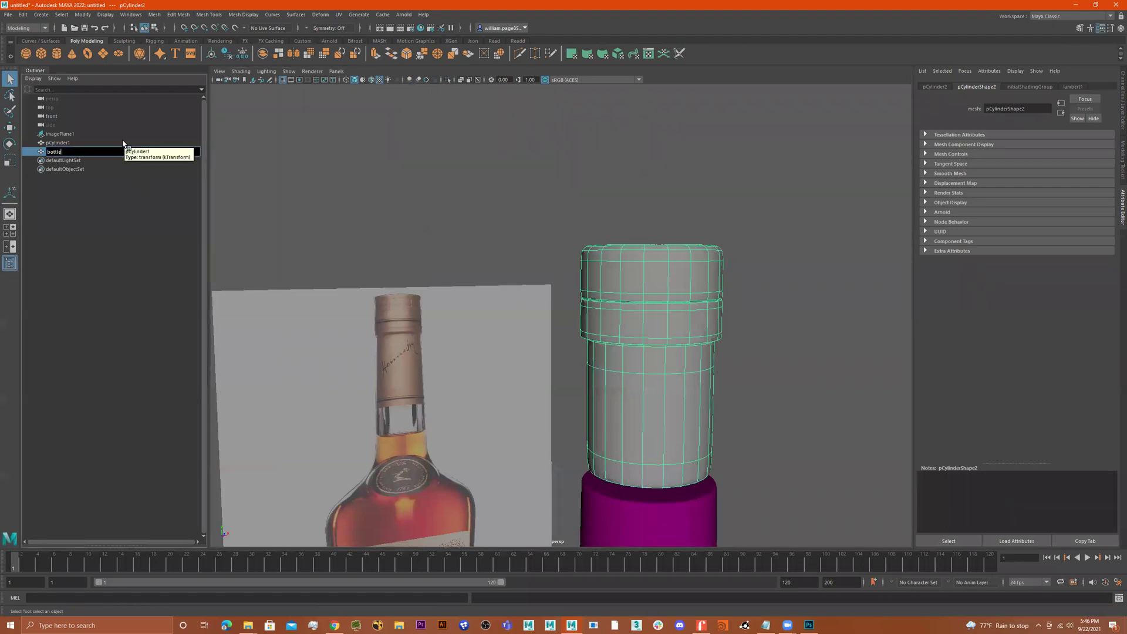
{"action": "type", "text": "Top"}
{"action": "double_click", "coordinate": [65, 143]}
{"action": "type", "text": "bottle"}
{"action": "key", "text": "Return"}
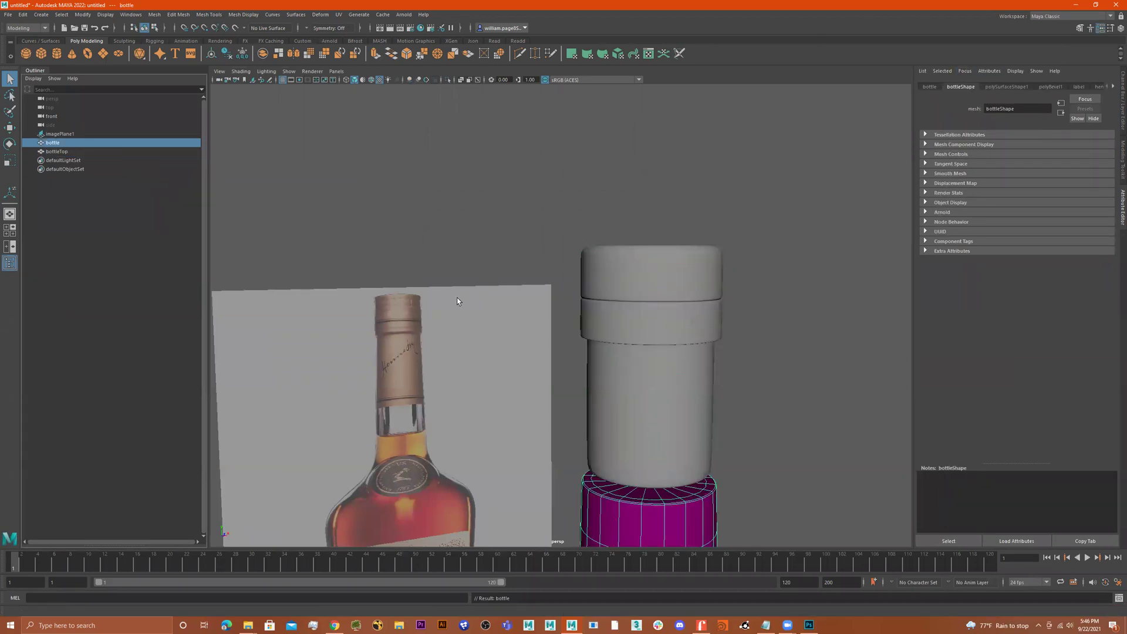
Step: Move the cap straight down so its narrow lower section sinks into the bottle's neck
{"action": "scroll", "coordinate": [398, 319], "scroll_direction": "down", "scroll_amount": 4}
{"action": "middle_click_drag", "start_coordinate": [645, 352], "coordinate": [605, 231], "text": "alt"}
{"action": "mouse_move", "coordinate": [606, 231]}
{"action": "left_mouse_down", "text": "alt"}
{"action": "mouse_move", "coordinate": [558, 236]}
{"action": "mouse_move", "coordinate": [619, 228]}
{"action": "left_mouse_up", "text": "alt"}
{"action": "left_click", "coordinate": [558, 236]}
{"action": "mouse_move", "coordinate": [620, 227]}
{"action": "right_mouse_down"}
{"action": "mouse_move", "coordinate": [747, 143]}
{"action": "mouse_move", "coordinate": [623, 232]}
{"action": "right_mouse_up"}
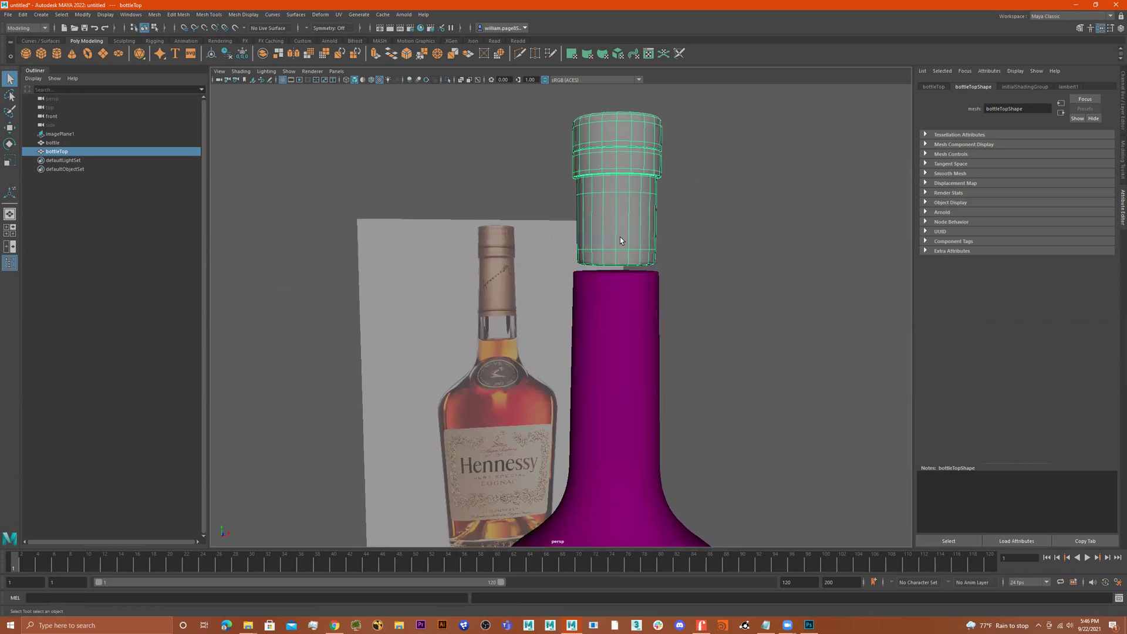
{"action": "key", "text": "w"}
{"action": "left_click_drag", "start_coordinate": [615, 176], "coordinate": [611, 261]}
{"action": "key", "text": "r"}
{"action": "mouse_move", "coordinate": [614, 303]}
{"action": "left_mouse_down"}
{"action": "mouse_move", "coordinate": [639, 309]}
{"action": "mouse_move", "coordinate": [626, 305]}
{"action": "left_mouse_up"}
{"action": "key", "text": "ctrl+z"}
{"action": "scroll", "coordinate": [604, 273], "scroll_direction": "up", "scroll_amount": 3}
{"action": "middle_click_drag", "start_coordinate": [625, 262], "coordinate": [636, 293], "text": "alt"}
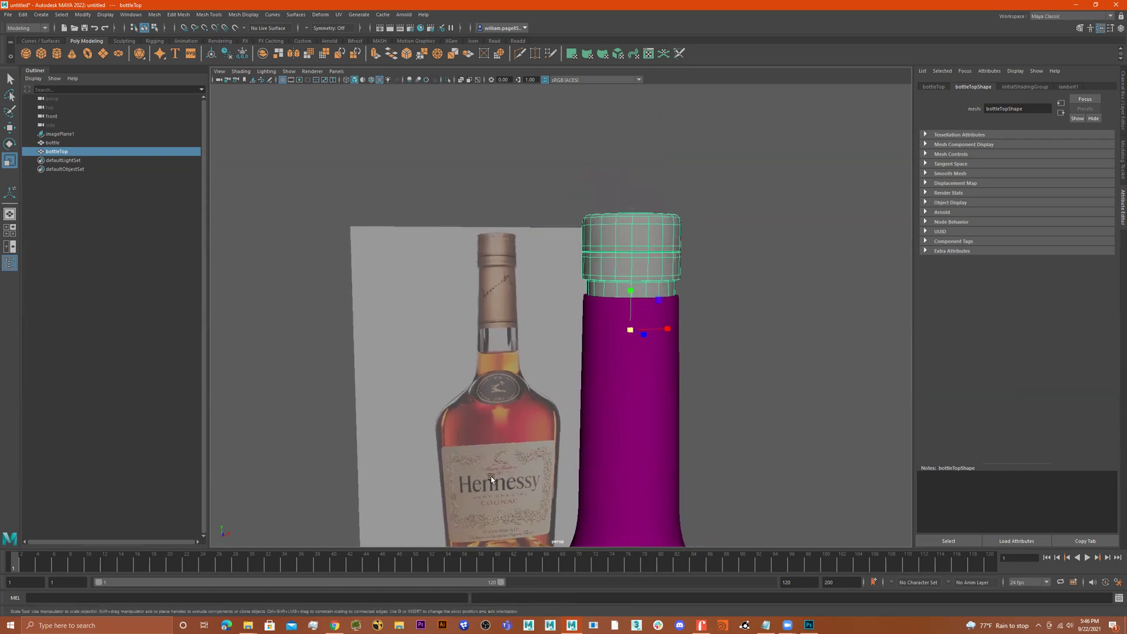
Step: Fine-tune the cap's height so a bit more of its lower section shows above the neck, comparing with the reference photo
{"action": "left_click_drag", "start_coordinate": [632, 287], "coordinate": [625, 317], "text": "alt"}
{"action": "key", "text": "w"}
{"action": "key", "text": "r"}
{"action": "key", "text": "w"}
{"action": "mouse_move", "coordinate": [625, 274]}
{"action": "left_mouse_down"}
{"action": "mouse_move", "coordinate": [626, 251]}
{"action": "mouse_move", "coordinate": [626, 263]}
{"action": "left_mouse_up"}
{"action": "left_click_drag", "start_coordinate": [439, 304], "coordinate": [514, 357], "text": "alt"}
{"action": "scroll", "coordinate": [481, 297], "scroll_direction": "down", "scroll_amount": 5}
{"action": "left_click_drag", "start_coordinate": [547, 315], "coordinate": [554, 297], "text": "alt"}
{"action": "right_click_drag", "start_coordinate": [554, 298], "coordinate": [754, 289], "text": "alt"}
{"action": "right_click_drag", "start_coordinate": [652, 246], "coordinate": [672, 242], "text": "alt"}
{"action": "scroll", "coordinate": [671, 241], "scroll_direction": "up", "scroll_amount": 2}
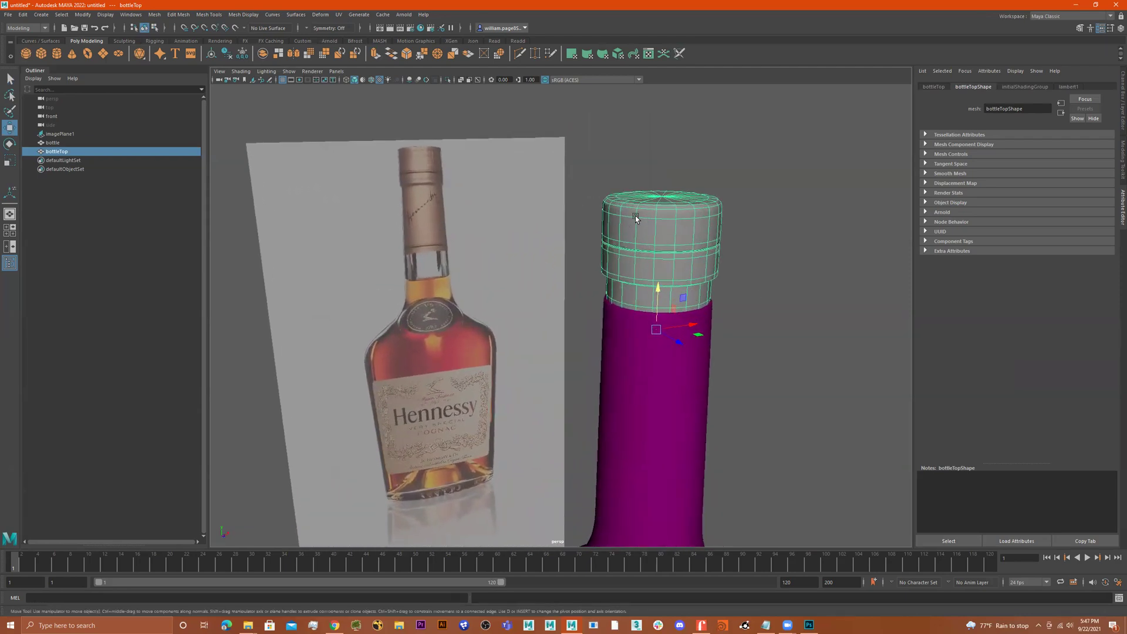
Step: Assign a new aiStandardSurface material to the cap
{"action": "right_click", "coordinate": [636, 216]}
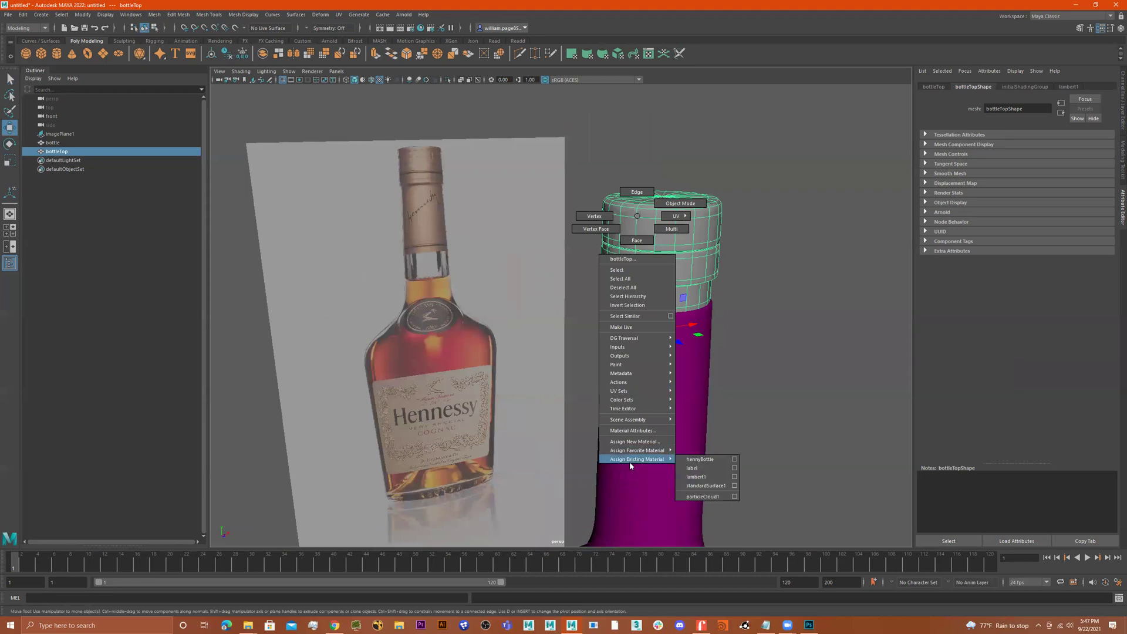
{"action": "left_click", "coordinate": [634, 441]}
{"action": "left_click", "coordinate": [404, 279]}
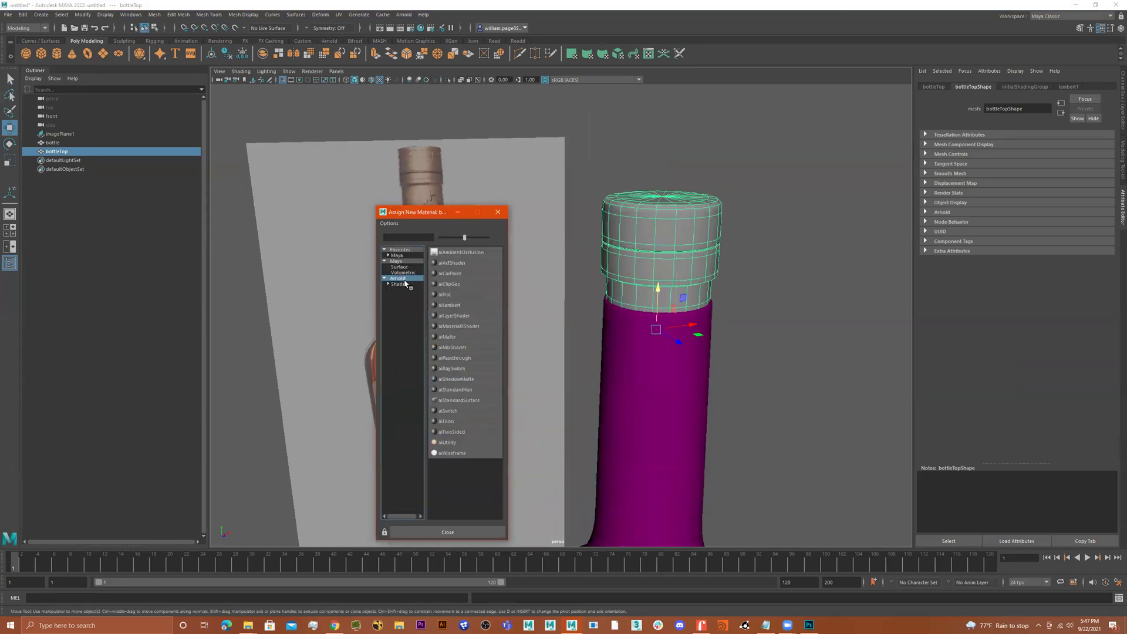
{"action": "left_click", "coordinate": [463, 400]}
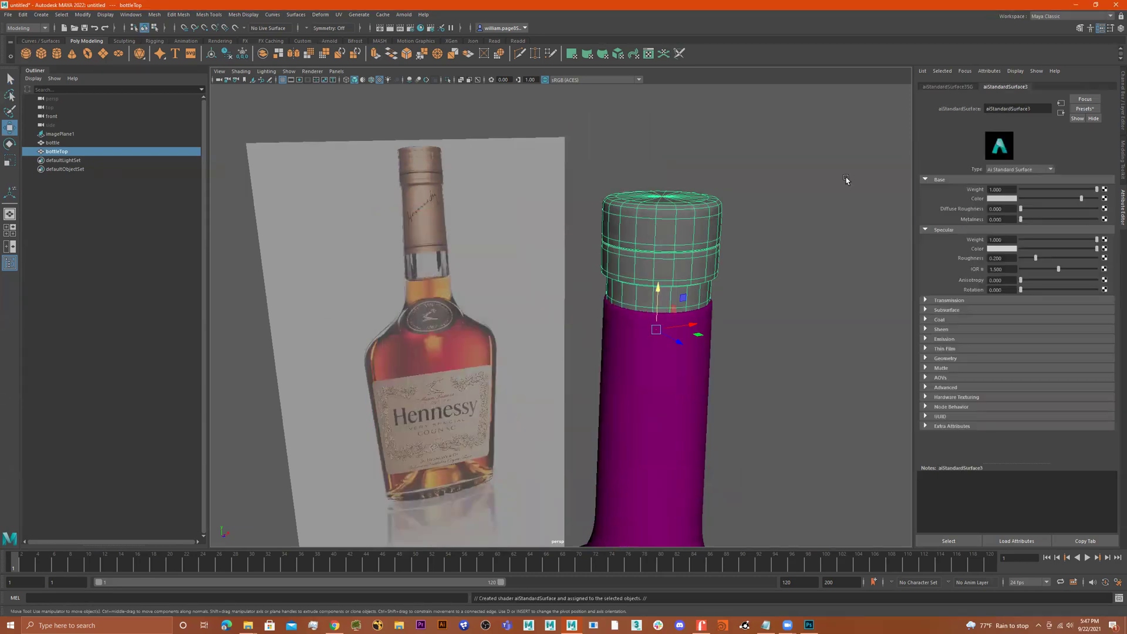
Step: Rename the cap's material as GoldTop and set its base color to yellow
{"action": "double_click", "coordinate": [1036, 110]}
{"action": "type", "text": "GoldTop"}
{"action": "key", "text": "Return"}
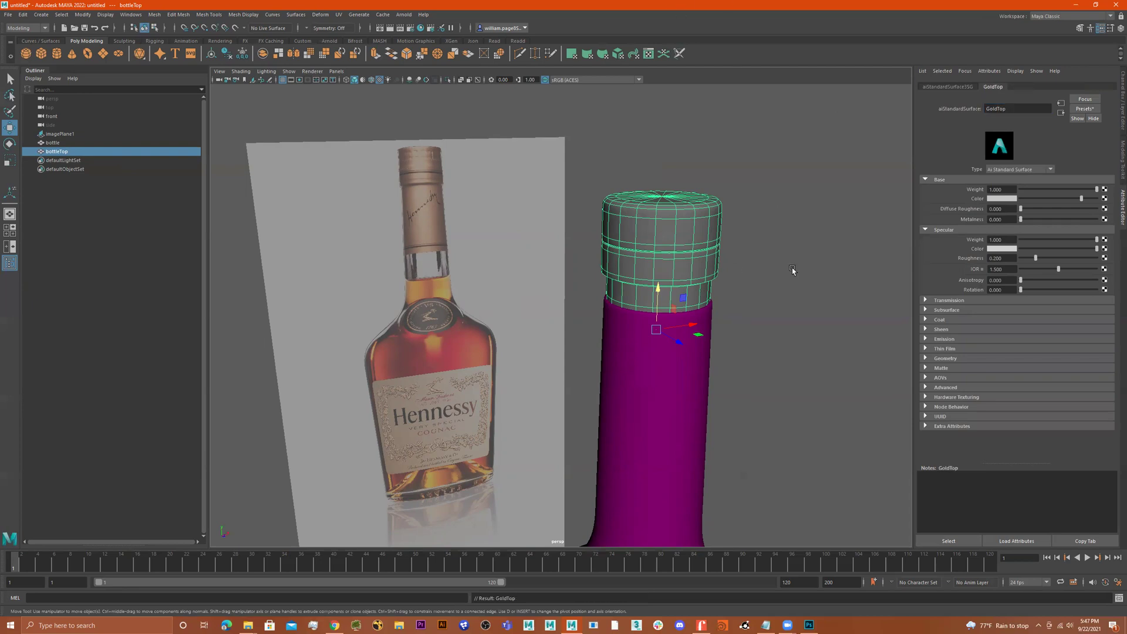
{"action": "left_click", "coordinate": [1012, 198]}
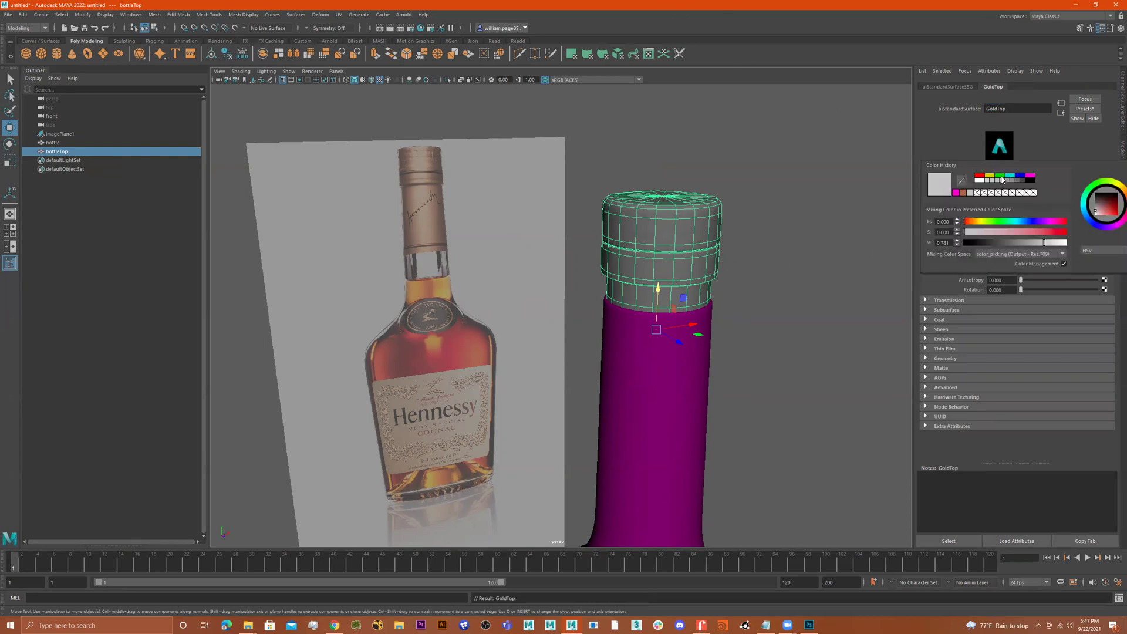
{"action": "left_click", "coordinate": [990, 176]}
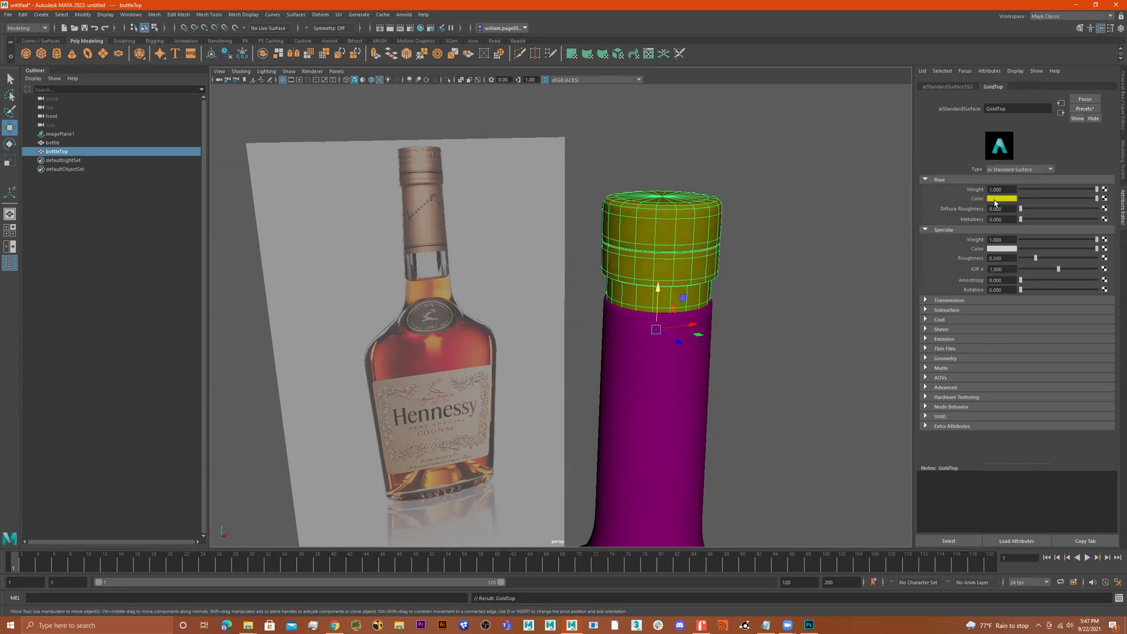
Step: Shift the GoldTop base color to an orange-gold with hue about 42, saturation 1 and value 0.846
{"action": "left_click", "coordinate": [995, 198]}
{"action": "left_click_drag", "start_coordinate": [961, 227], "coordinate": [961, 225]}
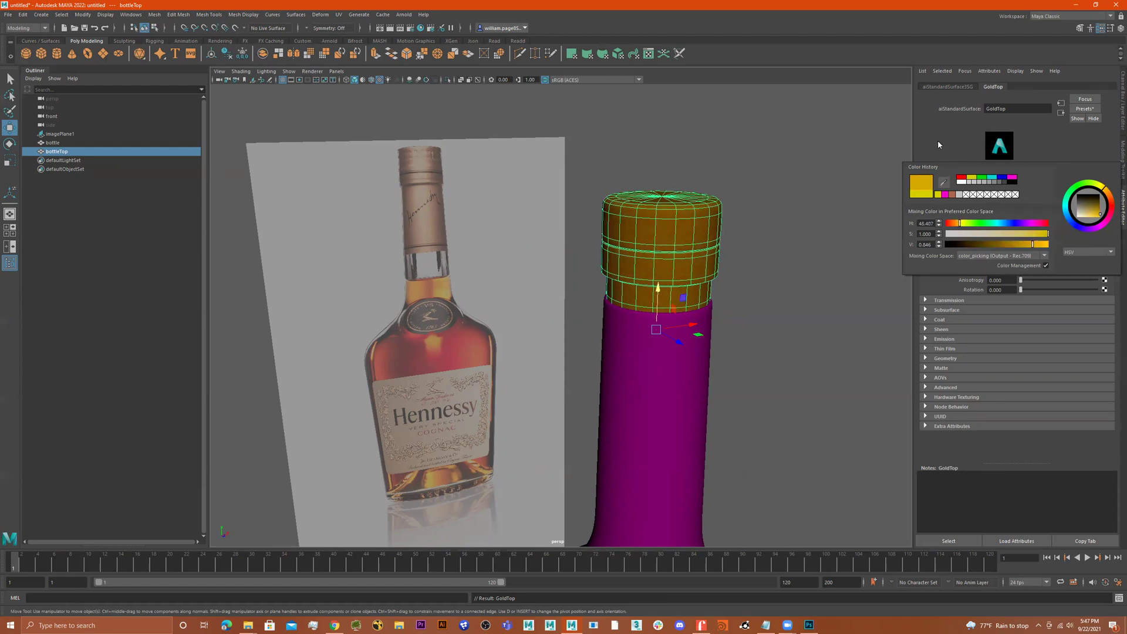
{"action": "left_click_drag", "start_coordinate": [745, 230], "coordinate": [702, 237], "text": "alt"}
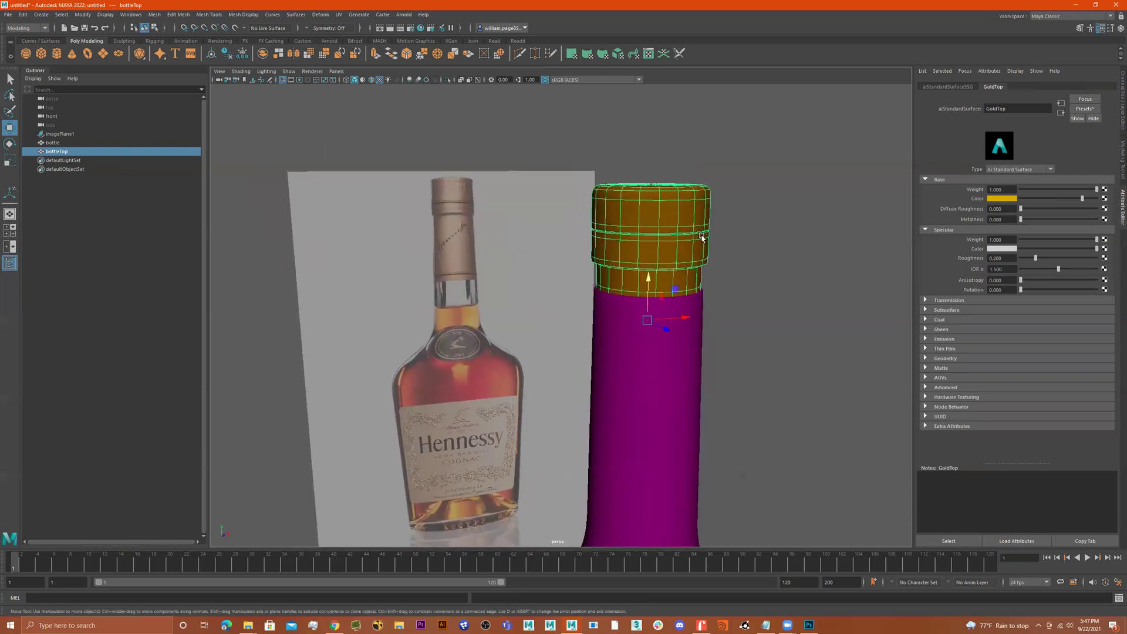
{"action": "left_click", "coordinate": [1006, 200]}
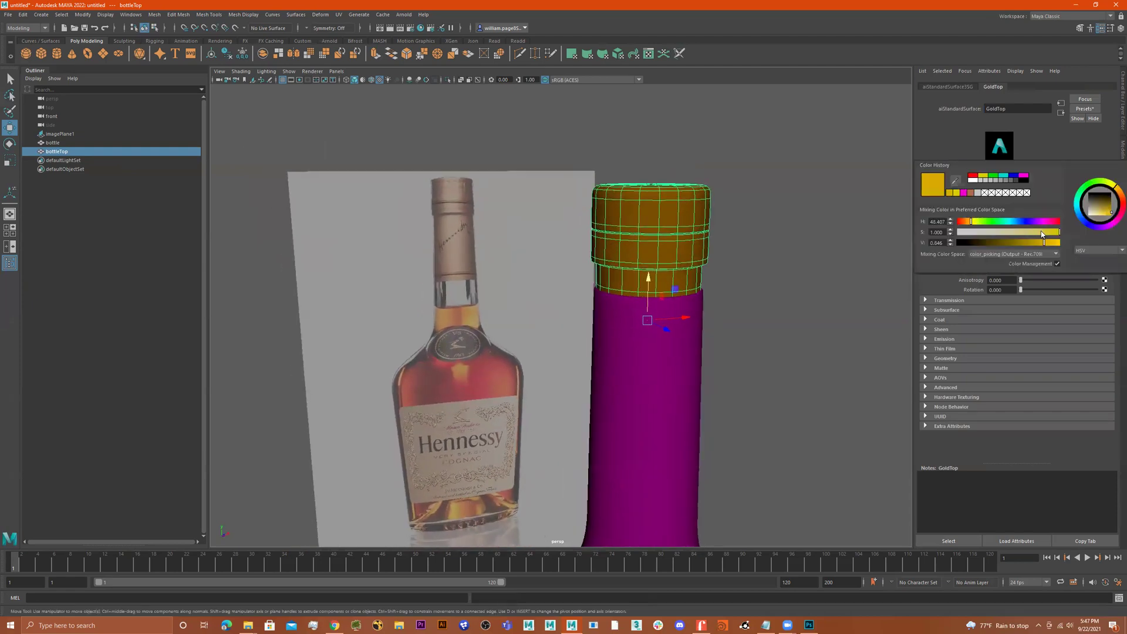
{"action": "left_click_drag", "start_coordinate": [971, 224], "coordinate": [969, 223]}
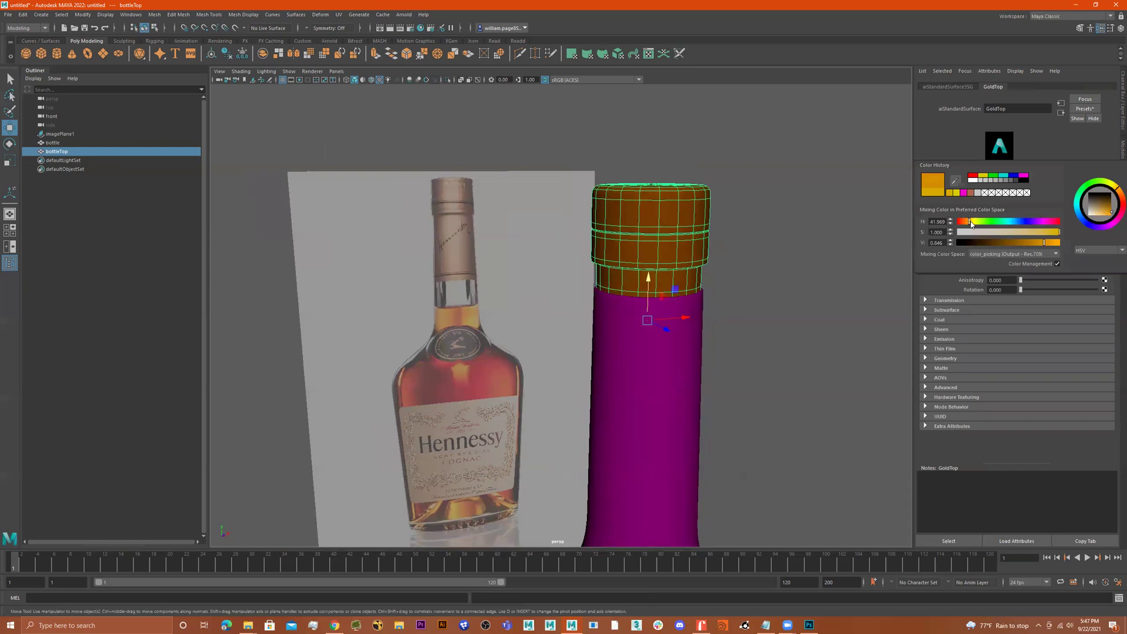
Step: Select the bottle mesh and examine the whole bottle with its cap from several angles beside the reference photo
{"action": "scroll", "coordinate": [593, 282], "scroll_direction": "down", "scroll_amount": 5}
{"action": "right_click", "coordinate": [594, 280]}
{"action": "right_click_drag", "start_coordinate": [594, 280], "coordinate": [717, 171]}
{"action": "middle_click_drag", "start_coordinate": [706, 285], "coordinate": [776, 170], "text": "alt"}
{"action": "left_click_drag", "start_coordinate": [703, 294], "coordinate": [651, 409], "text": "alt"}
{"action": "left_click", "coordinate": [660, 335]}
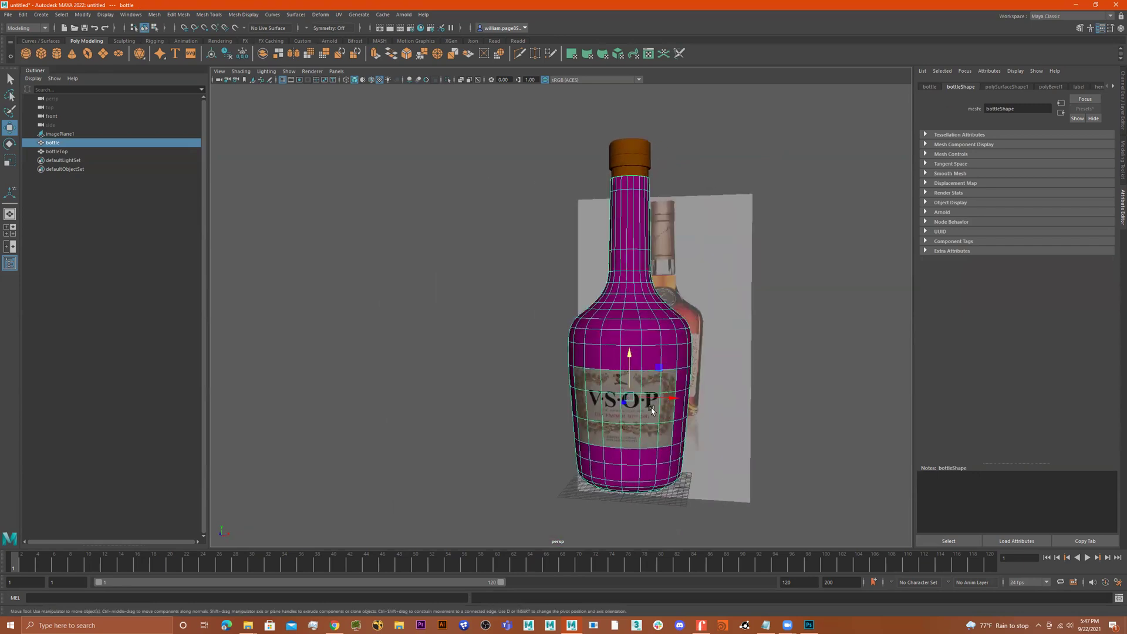
{"action": "left_click_drag", "start_coordinate": [623, 159], "coordinate": [639, 176], "text": "alt"}
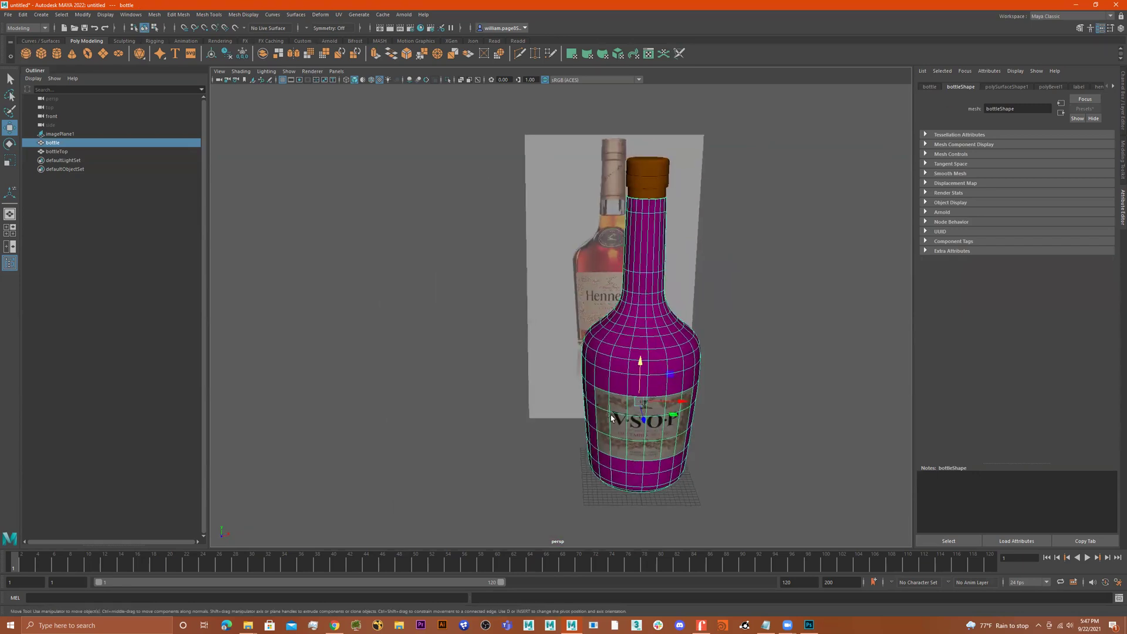
{"action": "mouse_move", "coordinate": [655, 329]}
{"action": "left_mouse_down", "text": "alt"}
{"action": "mouse_move", "coordinate": [659, 315]}
{"action": "mouse_move", "coordinate": [659, 333]}
{"action": "left_mouse_up", "text": "alt"}
{"action": "middle_click_drag", "start_coordinate": [659, 333], "coordinate": [672, 351], "text": "alt"}
{"action": "left_click_drag", "start_coordinate": [673, 346], "coordinate": [696, 348], "text": "alt"}
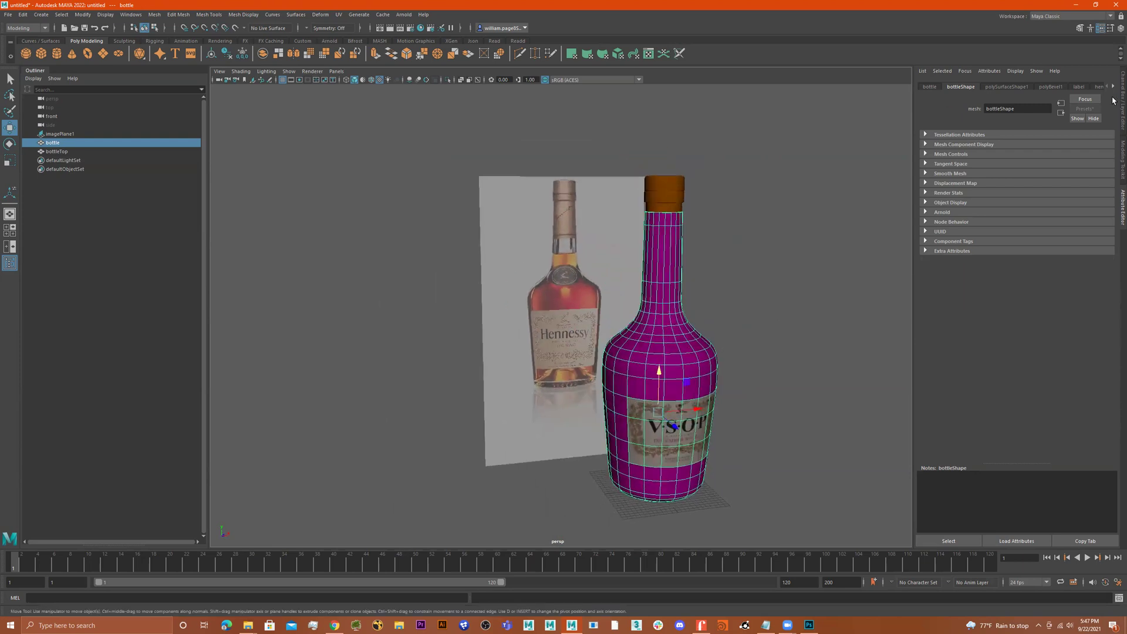